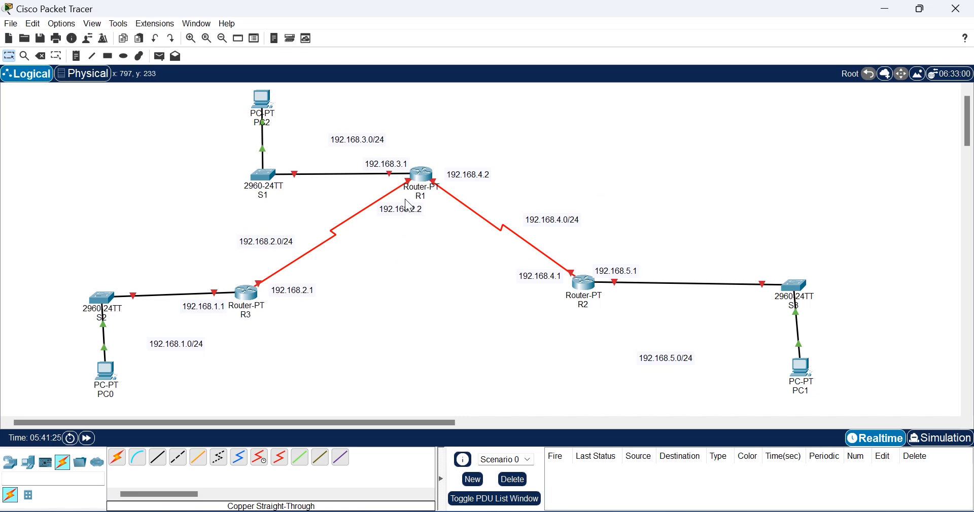
# Step: Open R1's command line and decline the initial configuration dialog
pyautogui.click(425, 179)
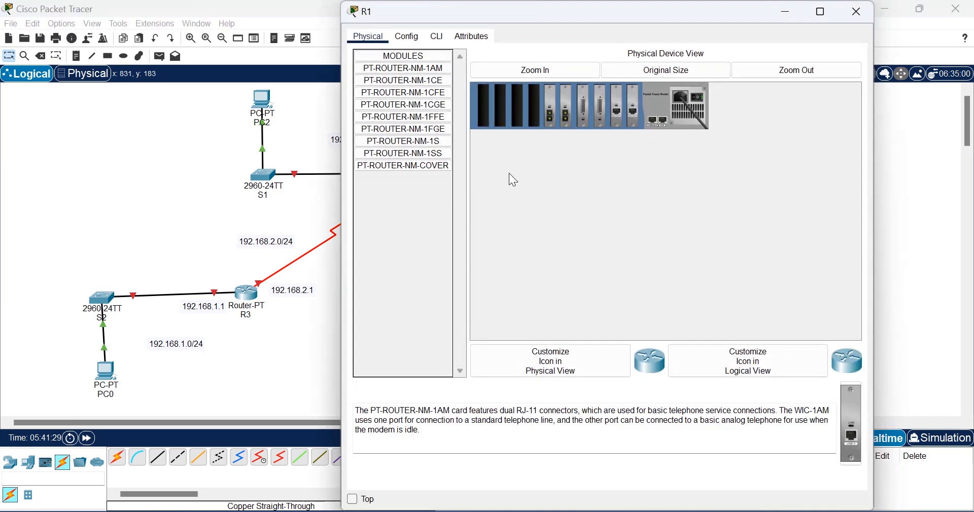
pyautogui.click(439, 38)
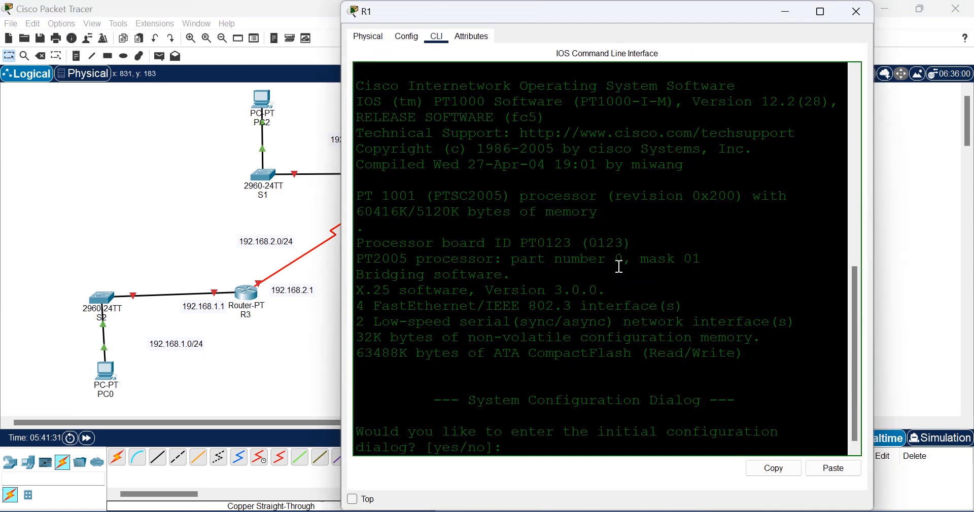
pyautogui.write('n')
pyautogui.press('Return')
# Step: Enter privileged mode with enable, then global configuration mode with configure terminal
pyautogui.press('Return')
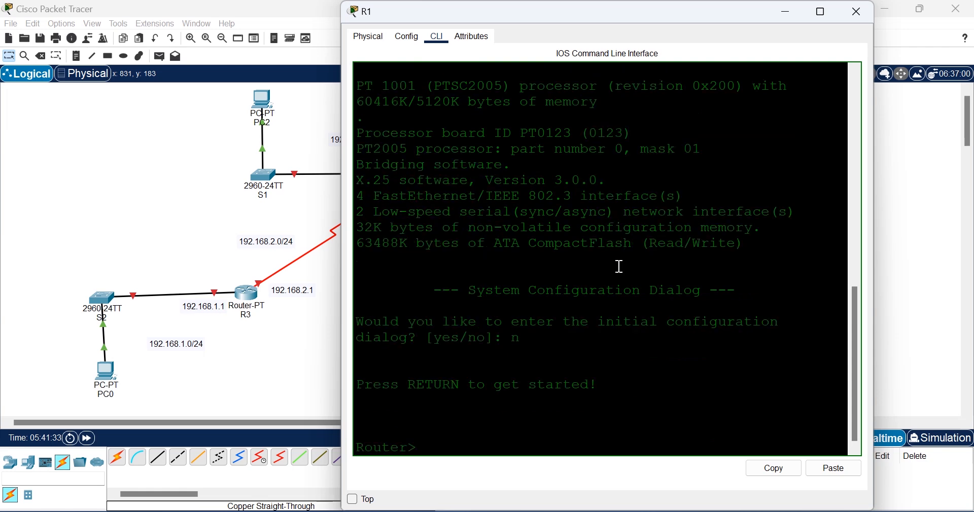
pyautogui.write('en')
pyautogui.press('Return')
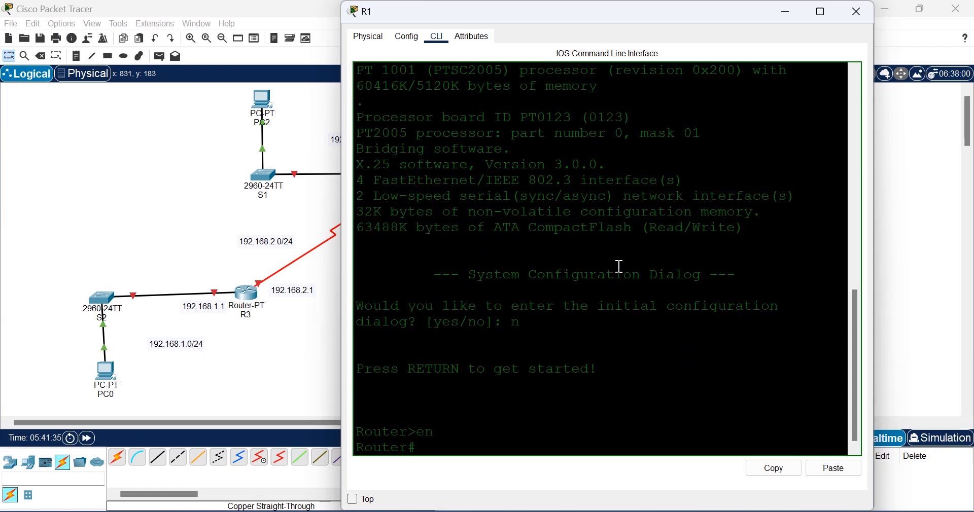
pyautogui.write('conf')
pyautogui.press('Tab')
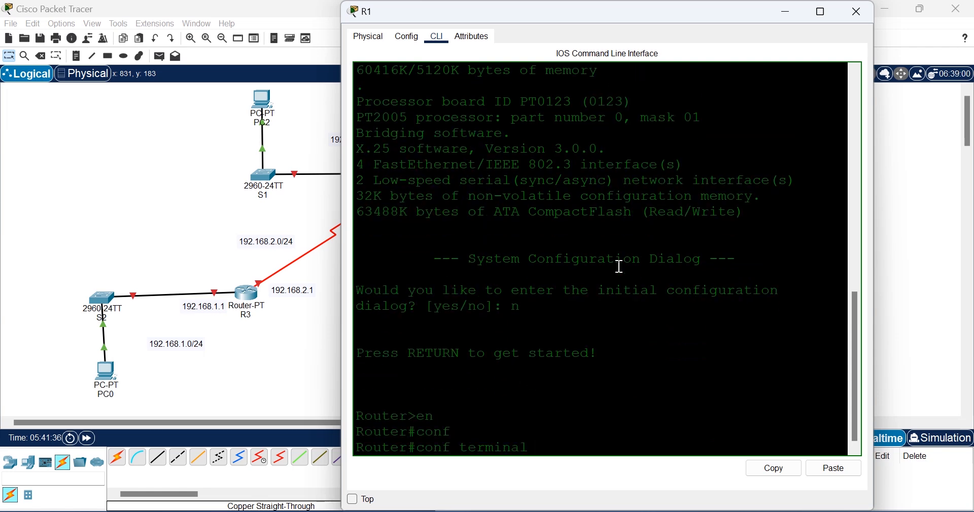
pyautogui.moveTo(602, 14); pyautogui.dragTo(702, 36)
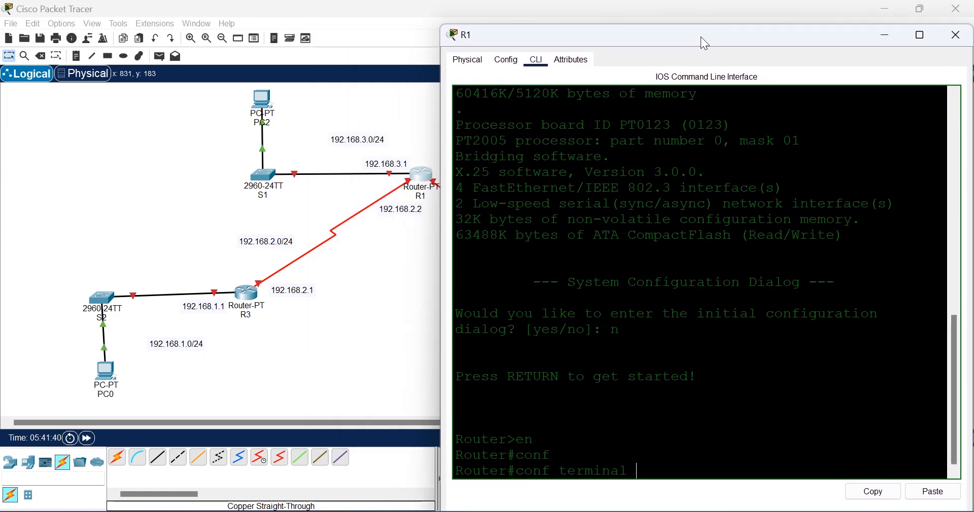
pyautogui.press('Return')
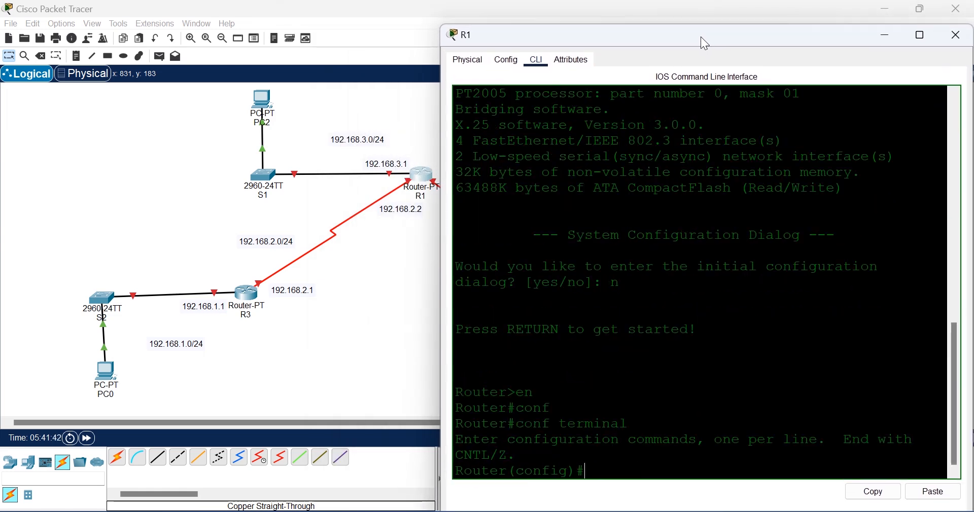
# Step: Set the hostname to R1 and assign an enable secret password
pyautogui.write('hos')
pyautogui.press('Tab')
pyautogui.write('R1')
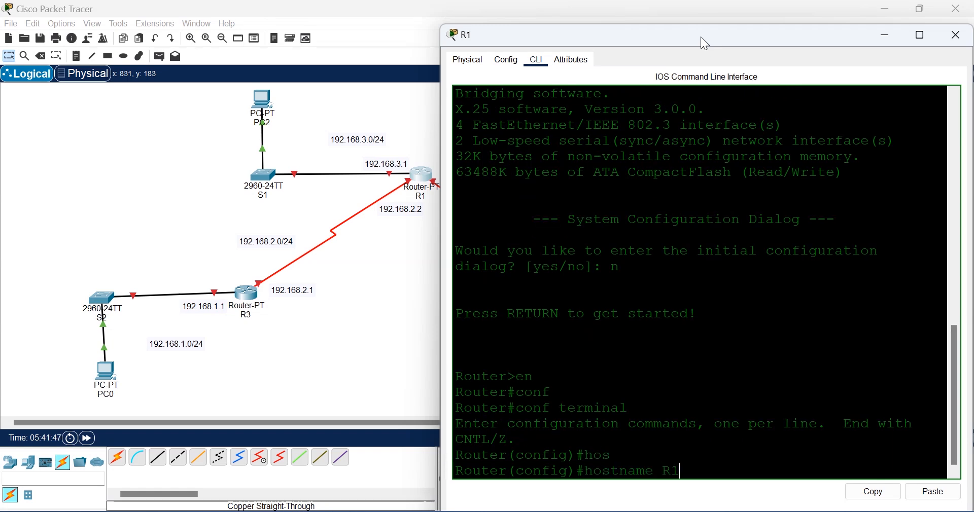
pyautogui.press('Return')
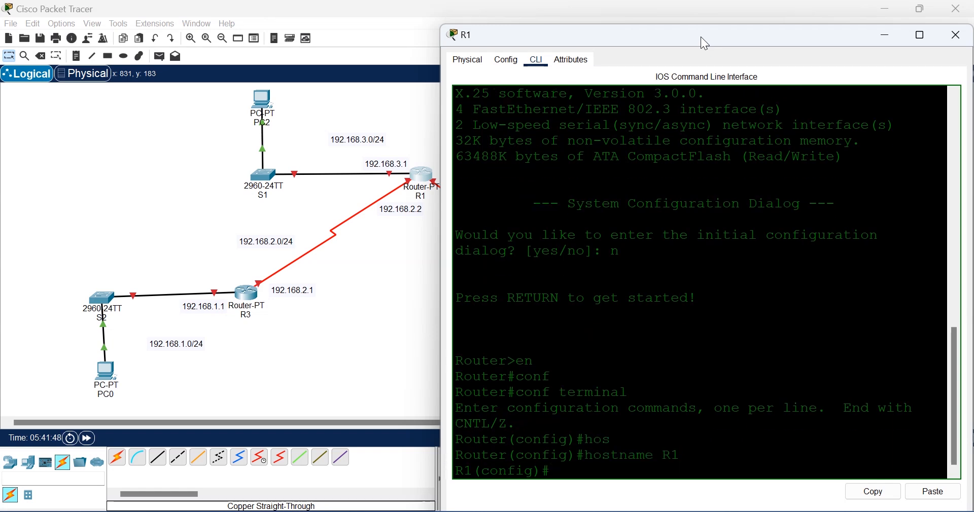
pyautogui.write('ena')
pyautogui.press('Tab')
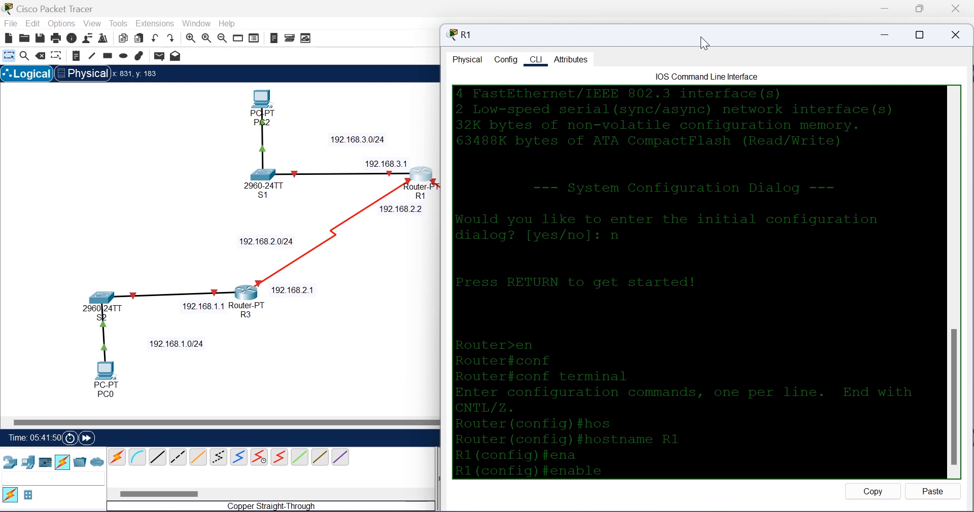
pyautogui.write('sec')
pyautogui.press('Tab')
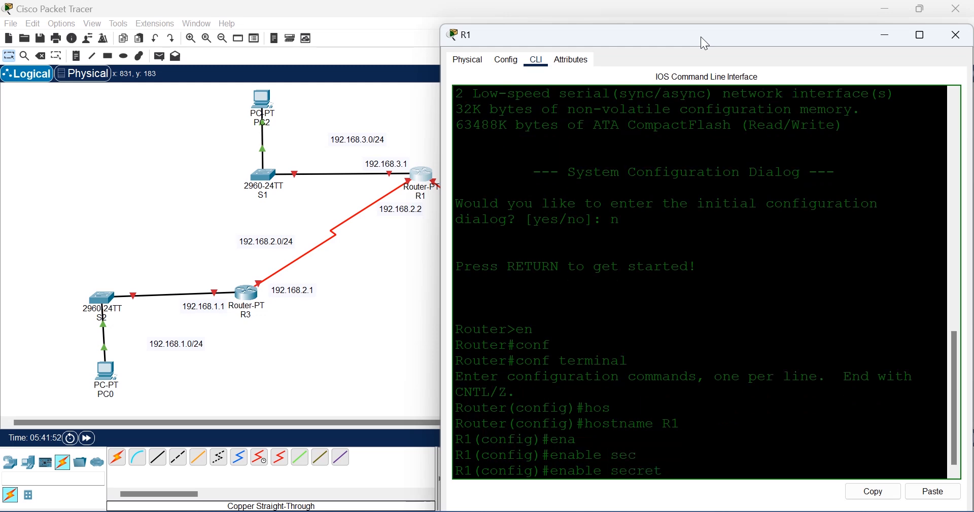
pyautogui.write('cisco')
pyautogui.press('Return')
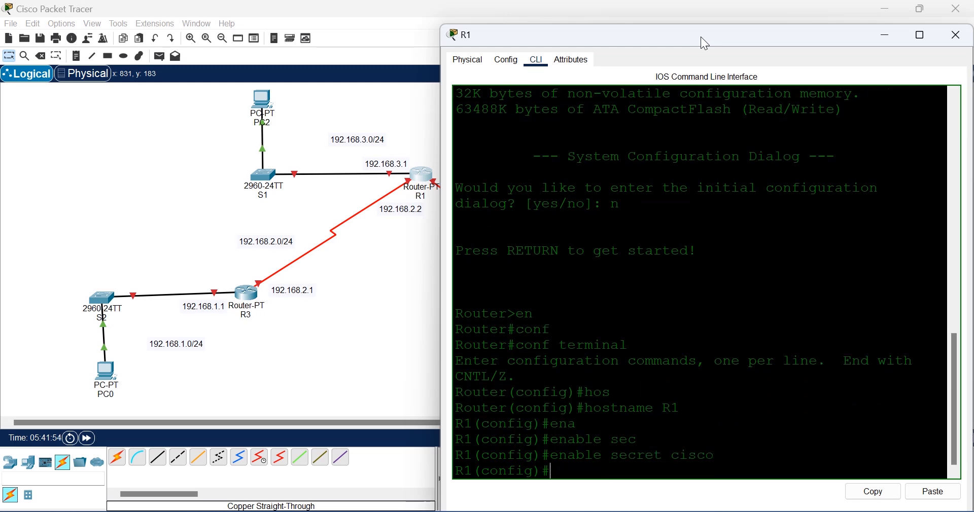
# Step: Give line console 0 a password and require login on it
pyautogui.write('ena')
pyautogui.press('Tab')
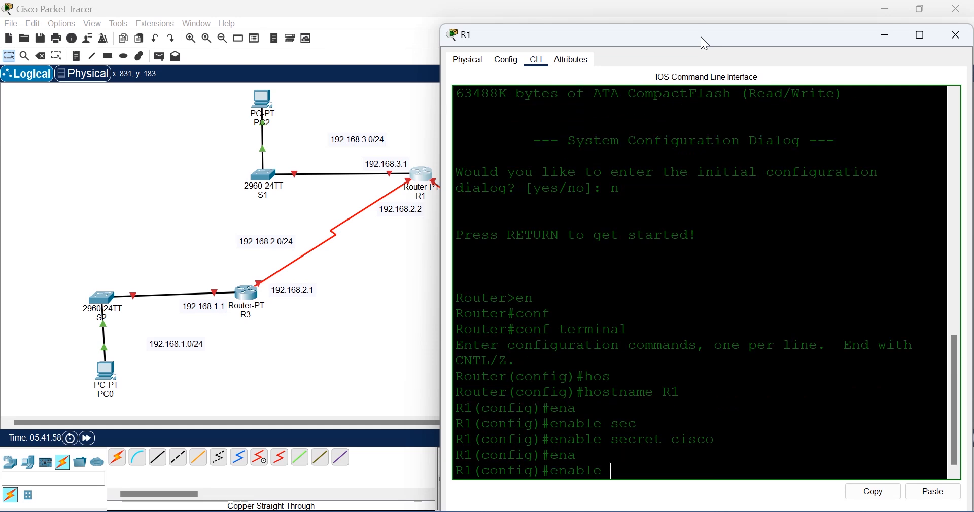
pyautogui.press('BackSpace')
pyautogui.press('BackSpace')
pyautogui.press('BackSpace')
pyautogui.press('BackSpace')
pyautogui.press('BackSpace')
pyautogui.press('BackSpace')
pyautogui.write('line con')
pyautogui.press('Tab')
pyautogui.write('0')
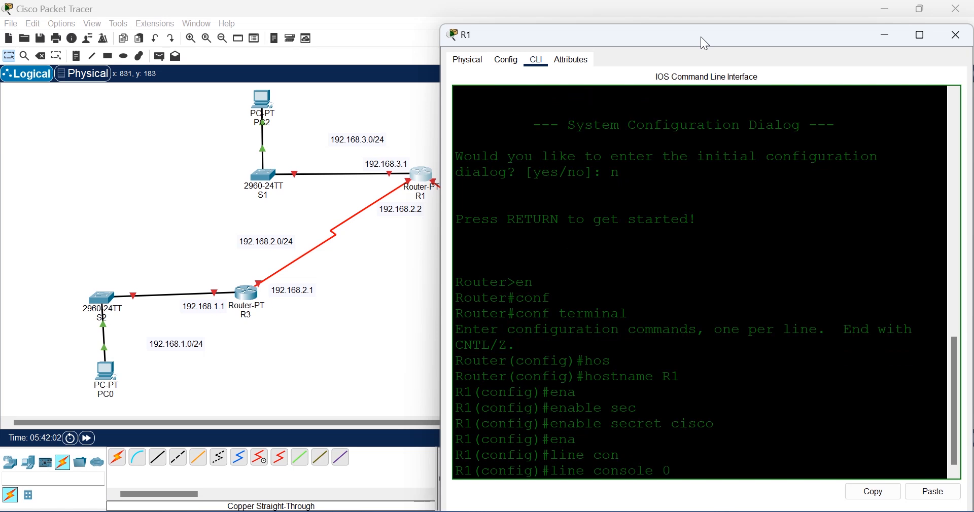
pyautogui.press('Return')
pyautogui.write('pas')
pyautogui.press('Tab')
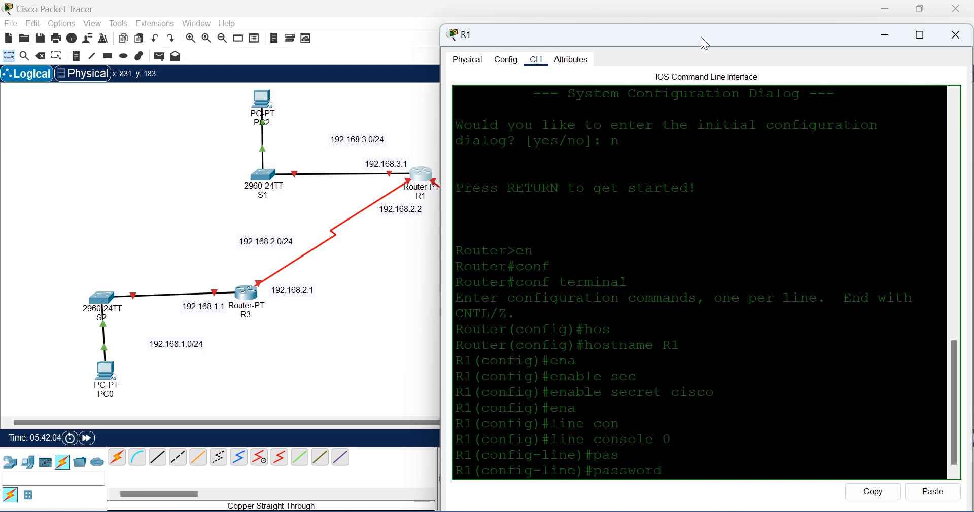
pyautogui.write('ci')
pyautogui.press('BackSpace')
pyautogui.write('isco')
pyautogui.press('Return')
pyautogui.write('lo')
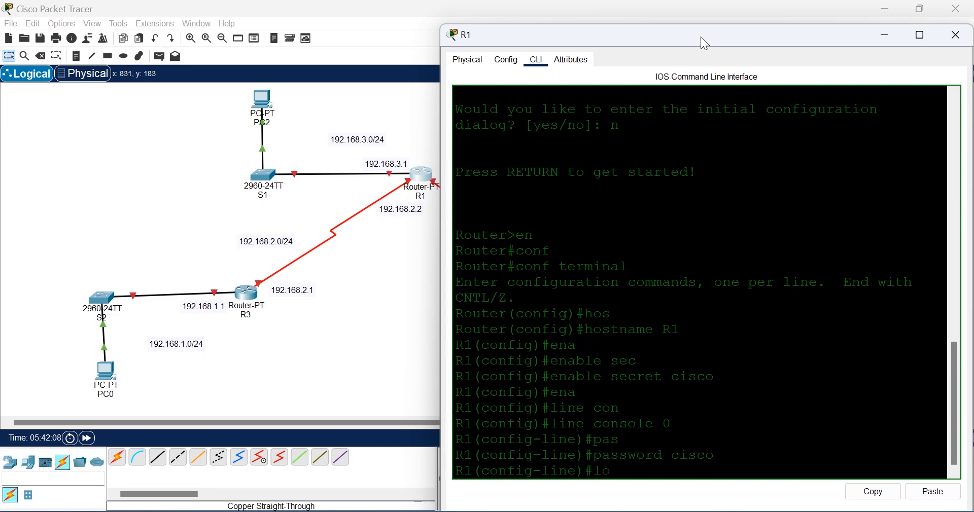
pyautogui.write('gin')
pyautogui.press('Return')
pyautogui.write('exit')
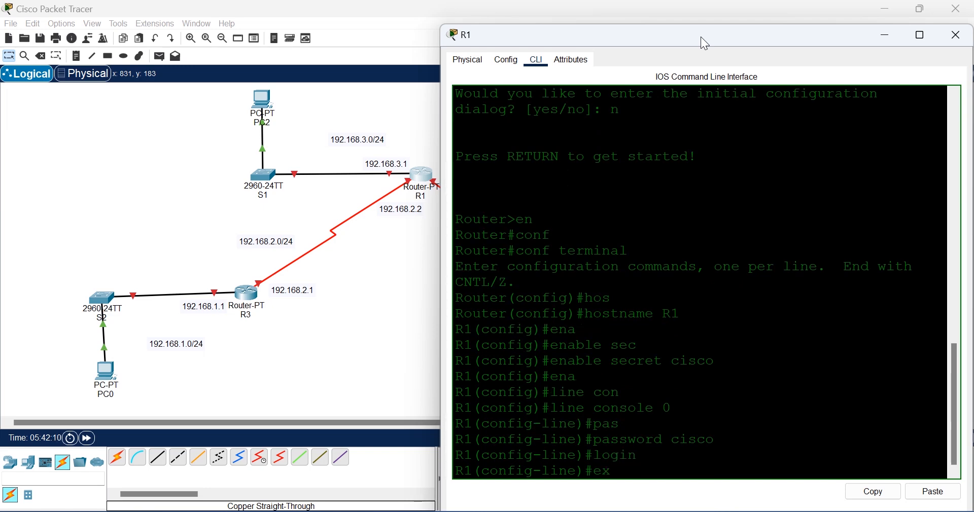
pyautogui.press('Return')
# Step: Give vty lines 0 5 a password and require login on them
pyautogui.write('line ')
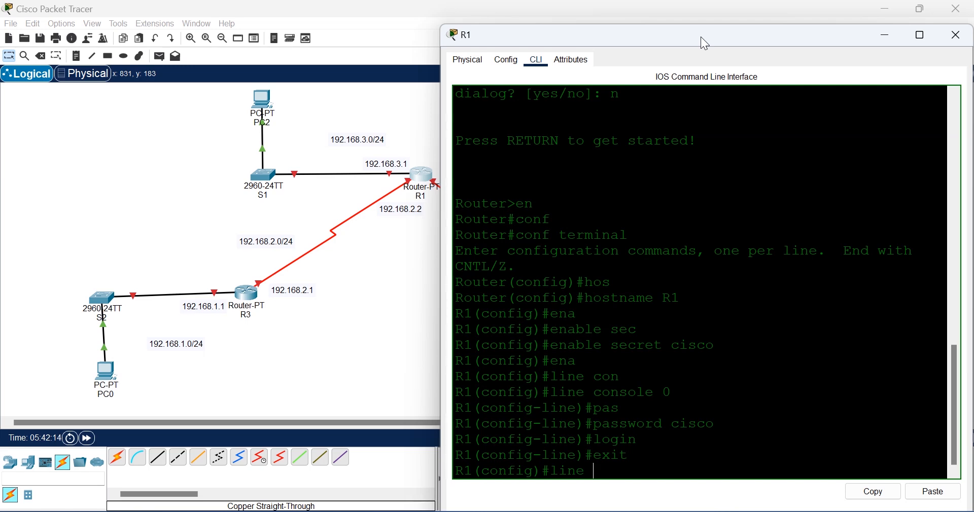
pyautogui.write('vty')
pyautogui.press('Tab')
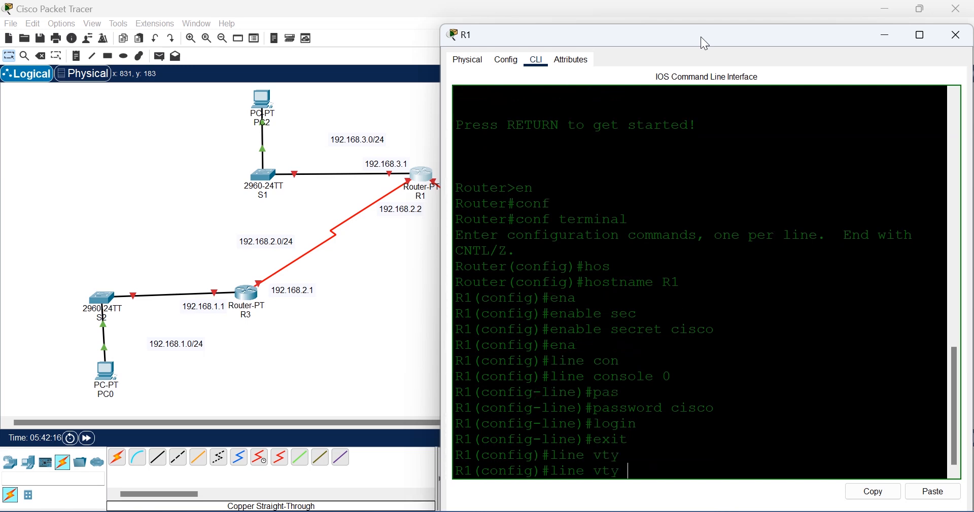
pyautogui.write('0 5')
pyautogui.press('Return')
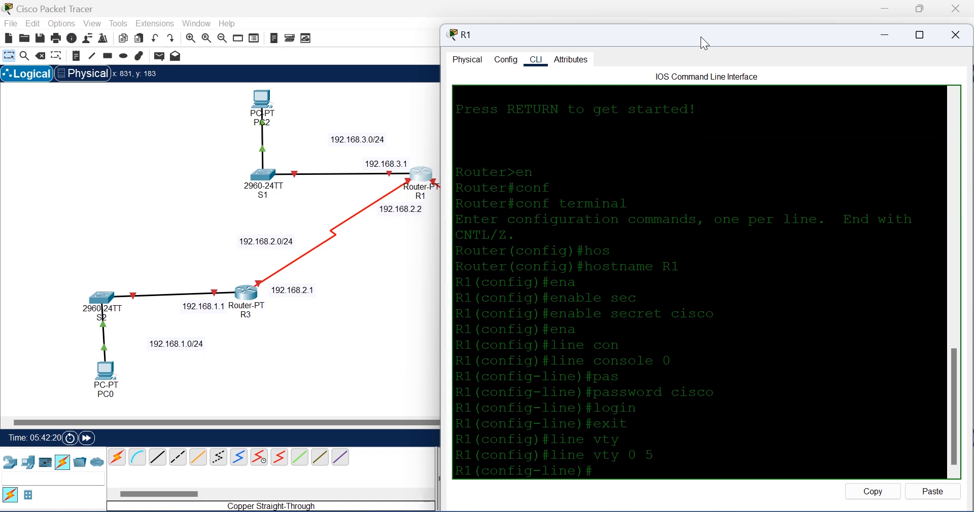
pyautogui.write('pas')
pyautogui.press('Tab')
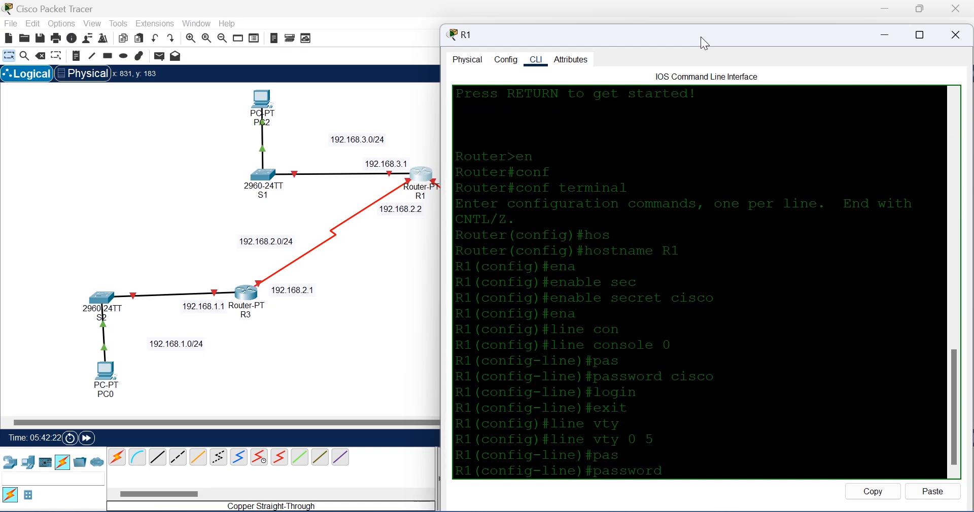
pyautogui.write('cisco')
pyautogui.press('Return')
pyautogui.write('l')
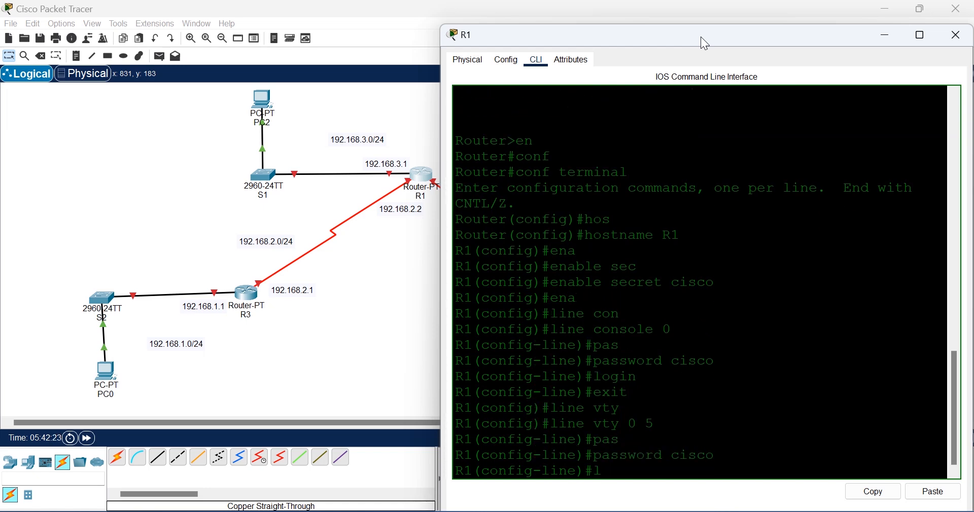
pyautogui.write('ogin')
pyautogui.press('Return')
pyautogui.write('exit')
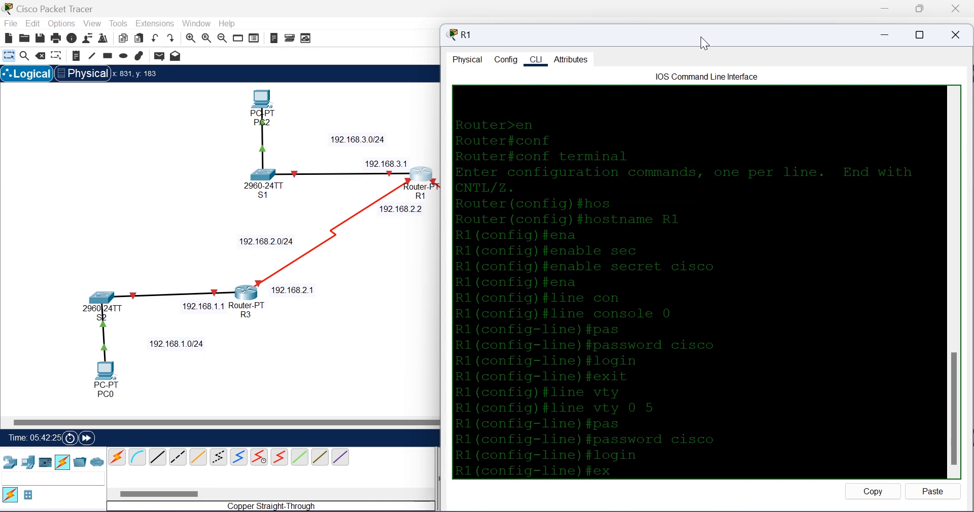
pyautogui.press('Return')
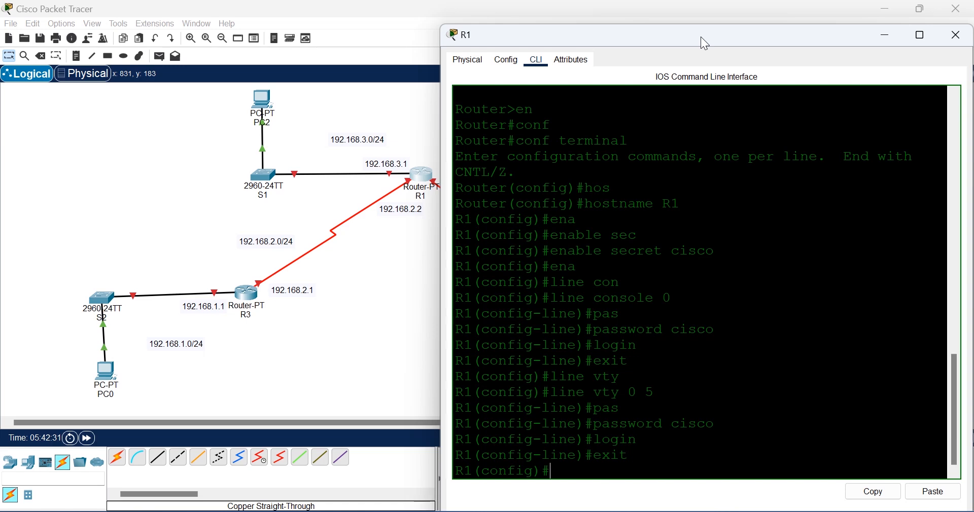
# Step: Configure console line 0 with no exec-timeout and logging synchronous
pyautogui.write('no exe')
pyautogui.press('Tab')
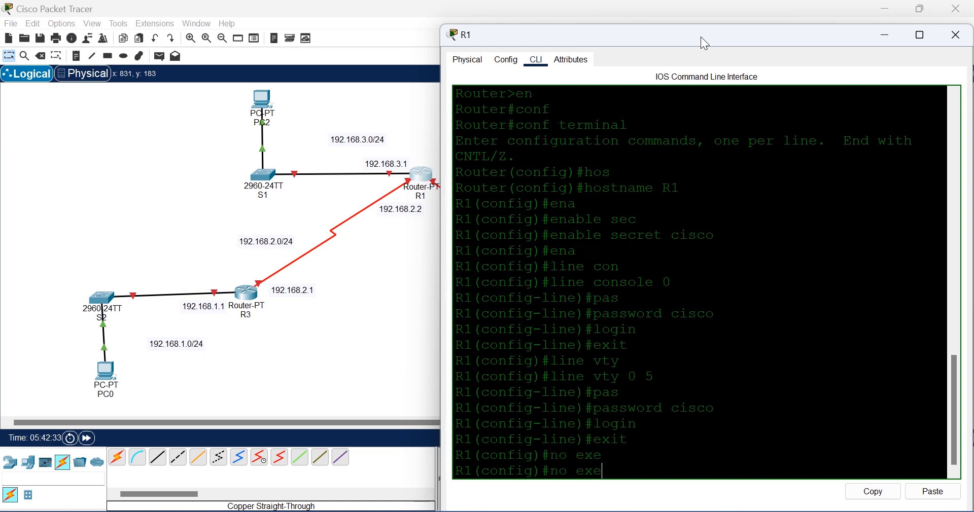
pyautogui.press('BackSpace')
pyautogui.press('BackSpace')
pyautogui.press('BackSpace')
pyautogui.press('BackSpace')
pyautogui.press('BackSpace')
pyautogui.press('BackSpace')
pyautogui.write('line')
pyautogui.press('Tab')
pyautogui.write('con')
pyautogui.press('Tab')
pyautogui.write('0')
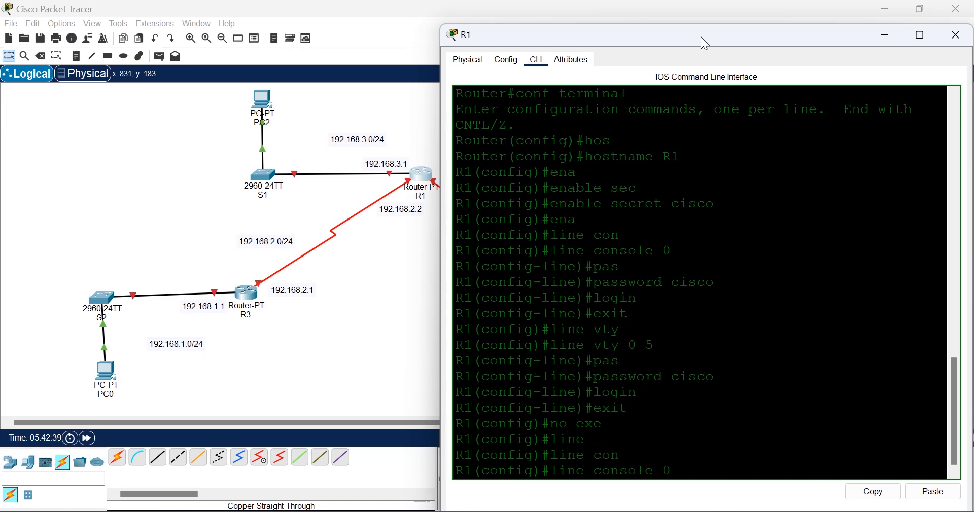
pyautogui.press('Return')
pyautogui.write('no exe')
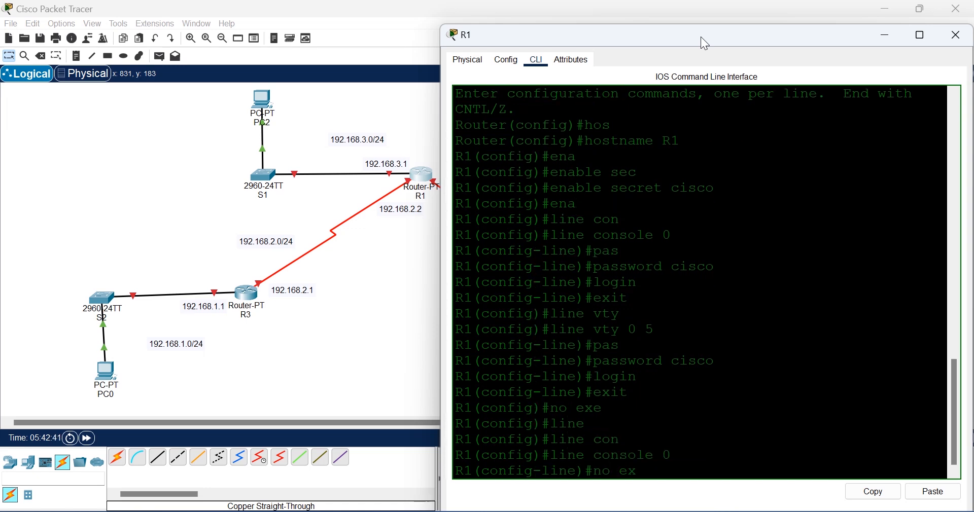
pyautogui.press('Tab')
pyautogui.press('Return')
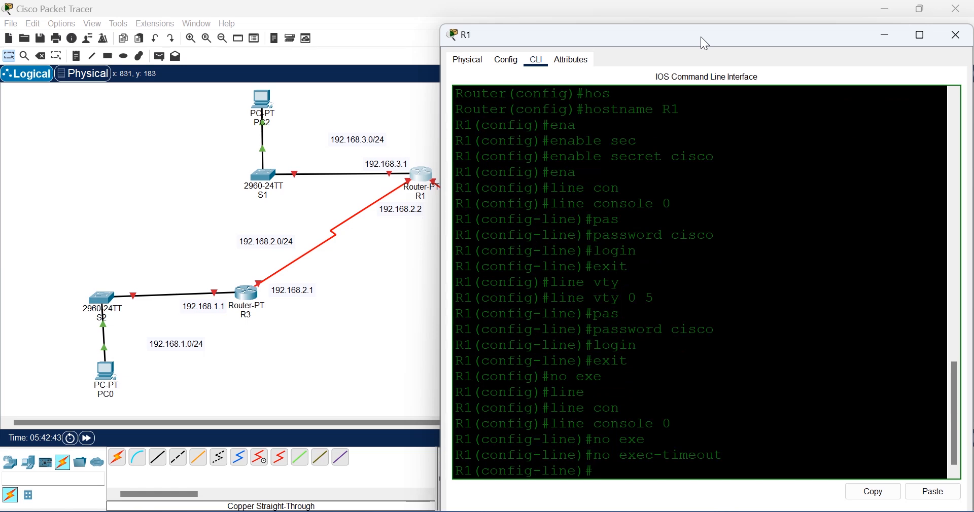
pyautogui.write('loggin')
pyautogui.press('Tab')
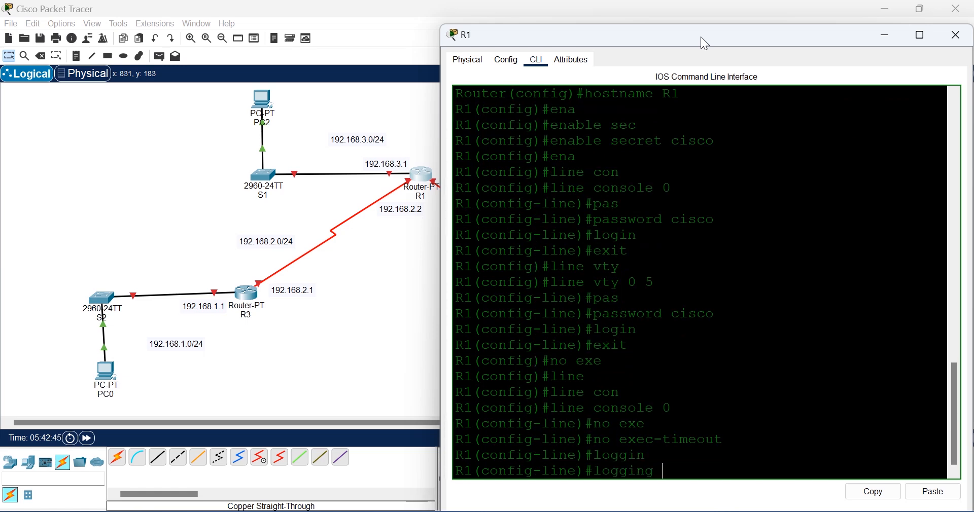
pyautogui.write('syn')
pyautogui.press('Tab')
pyautogui.press('Return')
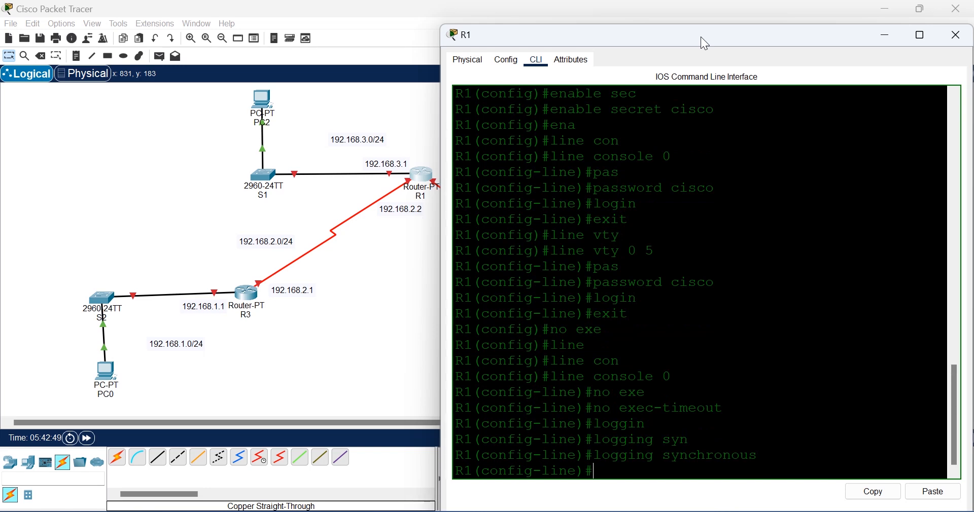
pyautogui.write('exit')
pyautogui.press('Return')
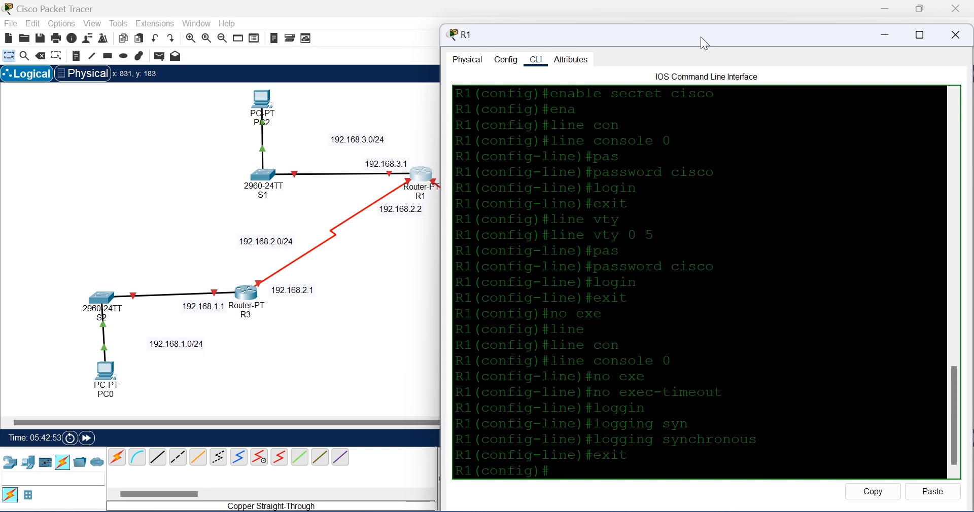
# Step: Configure vty lines 0 5 with logging synchronous and no exec-timeout
pyautogui.write('line vty 0 5')
pyautogui.press('Return')
pyautogui.write('logg')
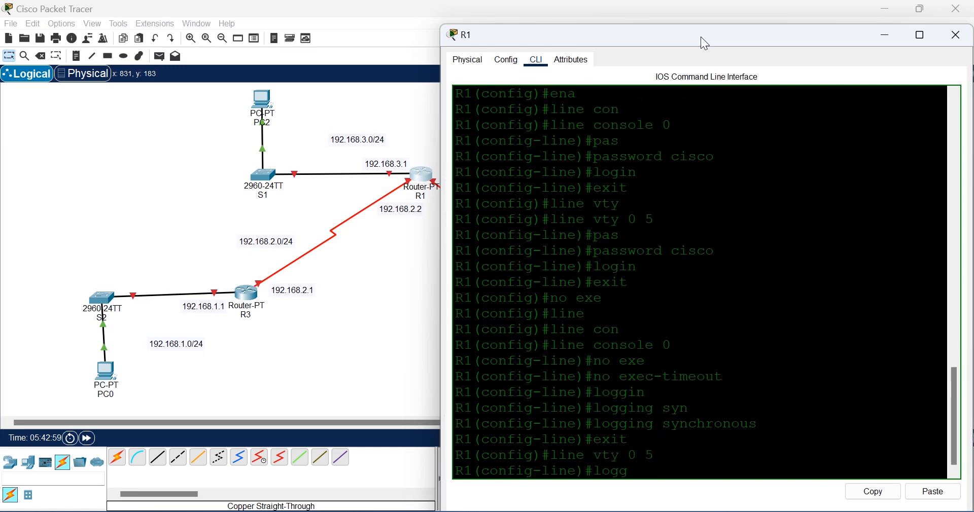
pyautogui.press('Tab')
pyautogui.write('syn')
pyautogui.press('Tab')
pyautogui.press('Return')
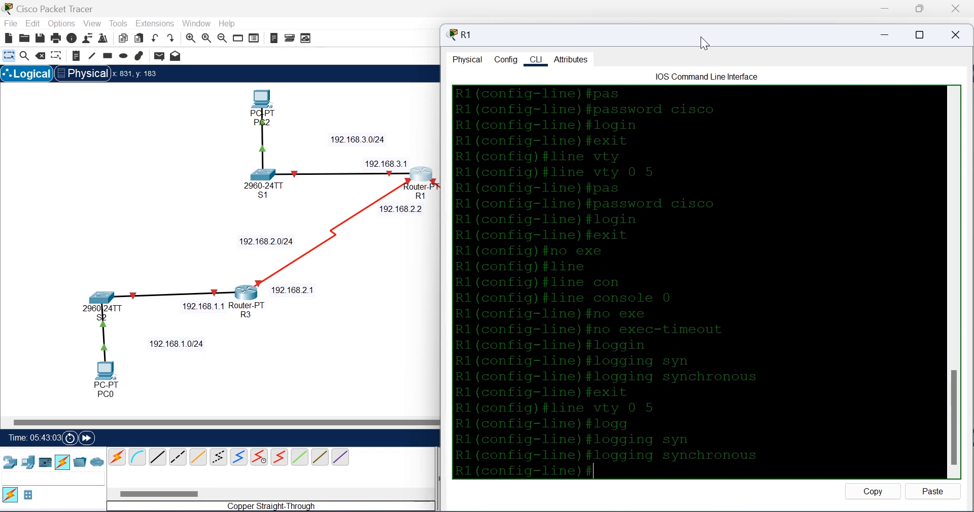
pyautogui.write('no exe')
pyautogui.press('Tab')
pyautogui.press('Return')
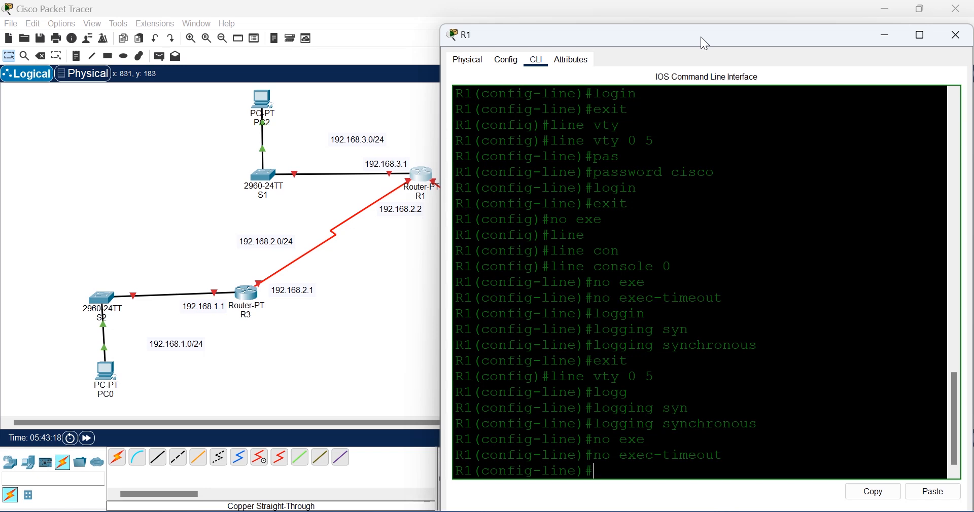
# Step: Set the message-of-the-day banner to 'AUTHORISED ACCESS ONLY'
pyautogui.write('exit')
pyautogui.press('Return')
pyautogui.write('ban')
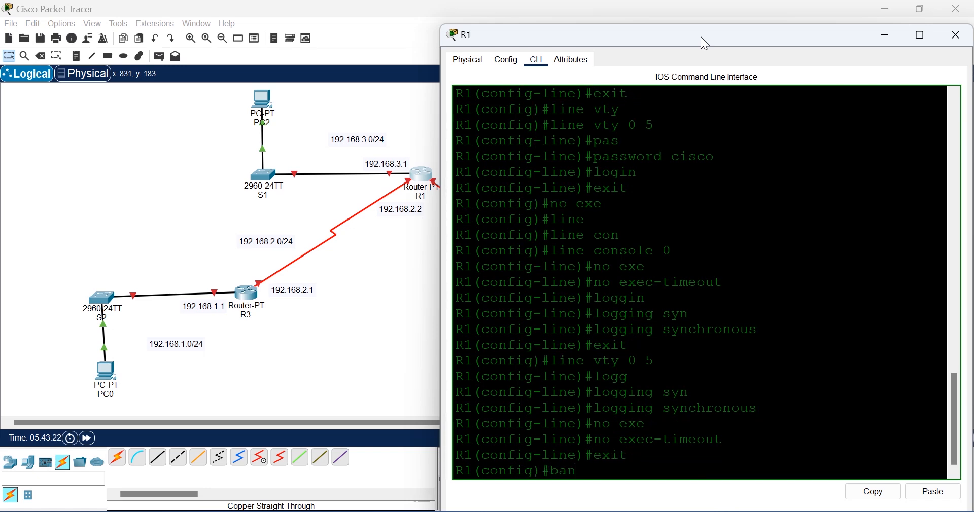
pyautogui.press('Tab')
pyautogui.write('mo')
pyautogui.press('Tab')
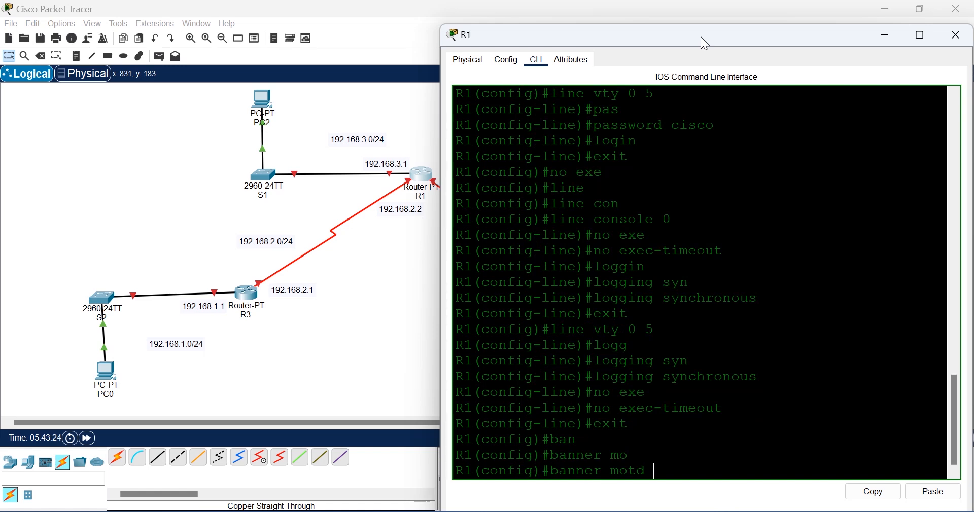
pyautogui.write('#AUTHORISED ACCE')
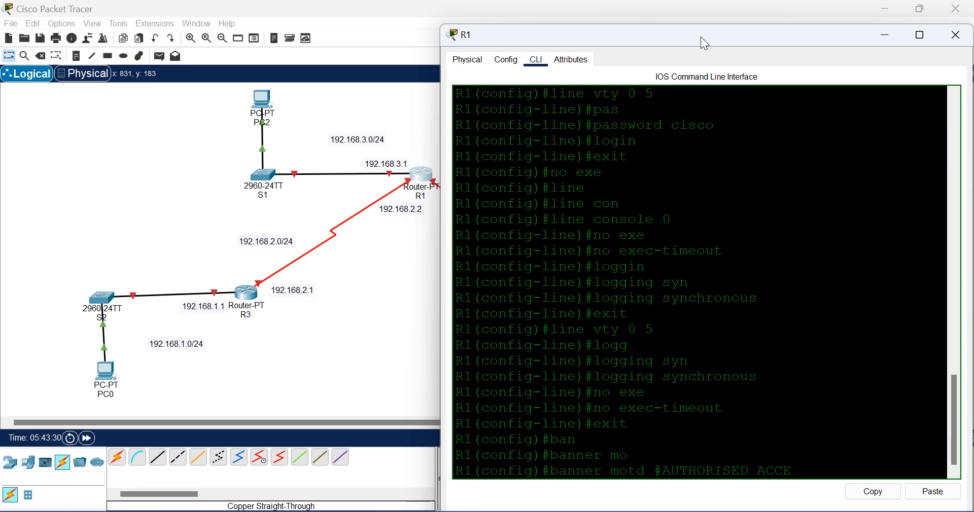
pyautogui.write('SS ONLY#')
pyautogui.press('Return')
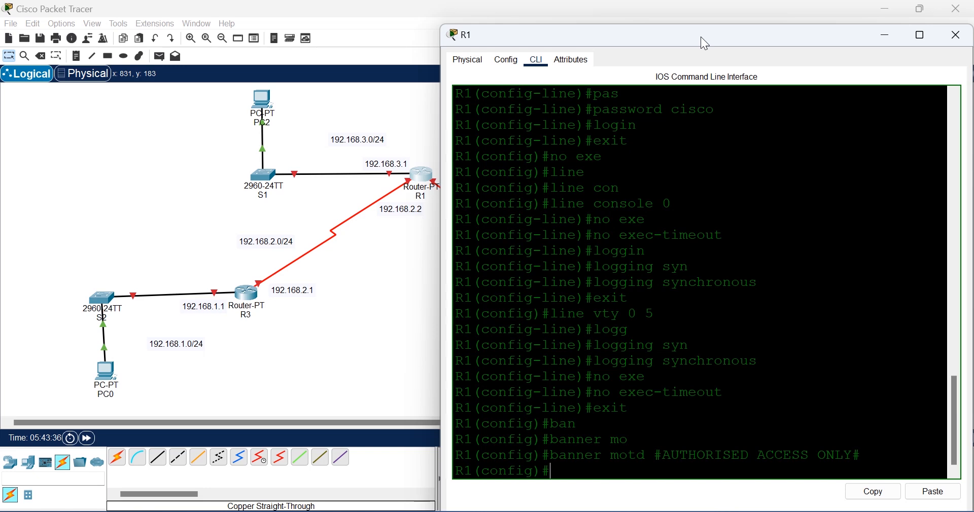
# Step: Abort the hung lookup from mistyped 'do wt' and disable DNS lookup with no ip domain-lookup
pyautogui.write('do wt')
pyautogui.press('Return')
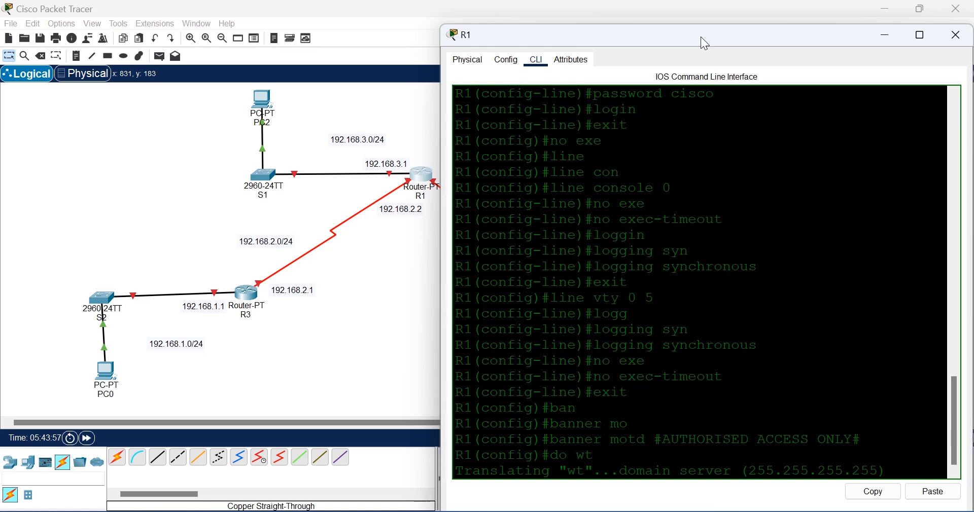
pyautogui.hotkey('ctrl', 'shift', '6')
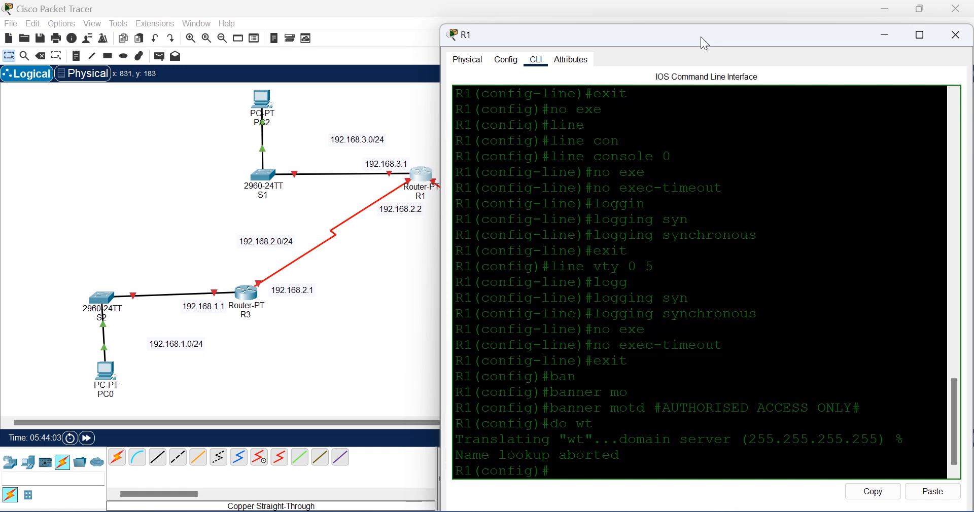
pyautogui.write('no')
pyautogui.write(' ip do')
pyautogui.write('main-l')
pyautogui.write('o')
pyautogui.press('Tab')
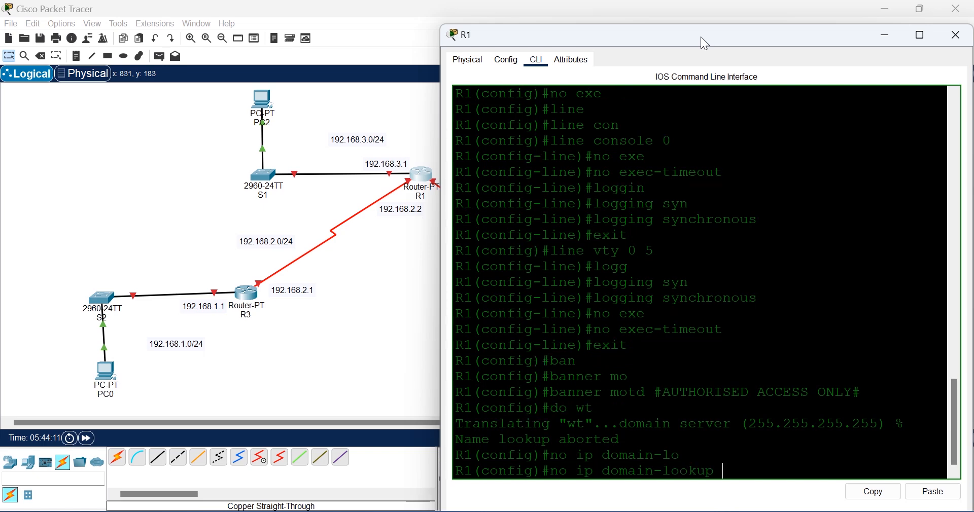
pyautogui.press('Return')
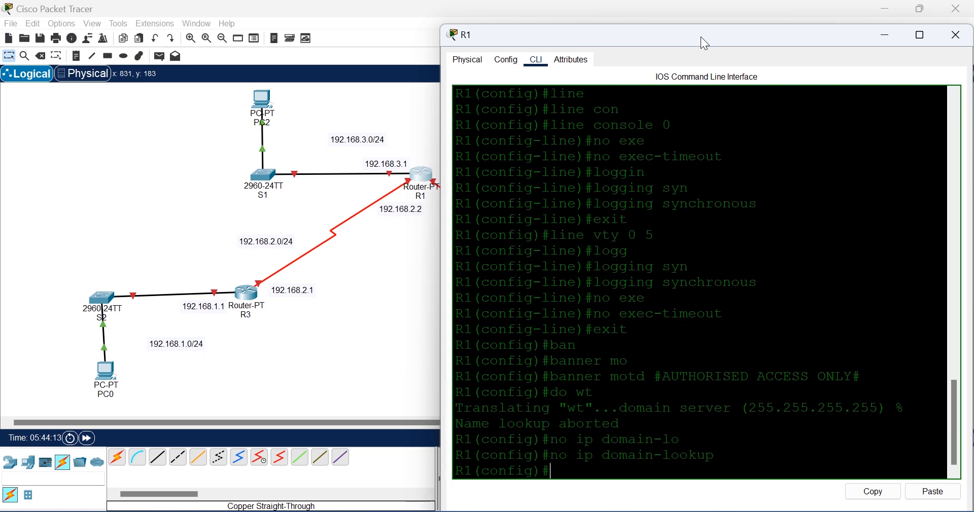
# Step: Save R1's running configuration with do wr
pyautogui.write('do wr')
pyautogui.press('Return')
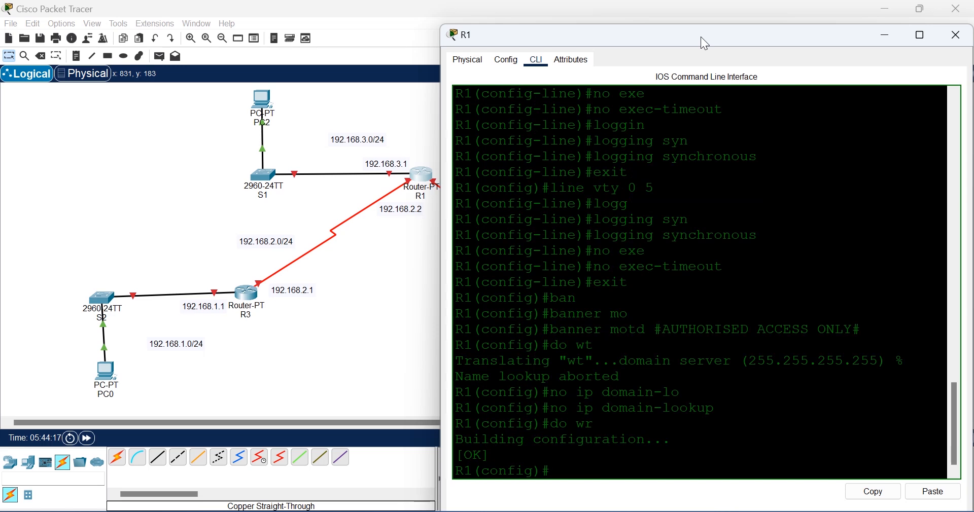
pyautogui.click(249, 296)
# Step: Open R3's CLI, skip the initial configuration dialog, and enter global configuration mode
pyautogui.click(248, 296)
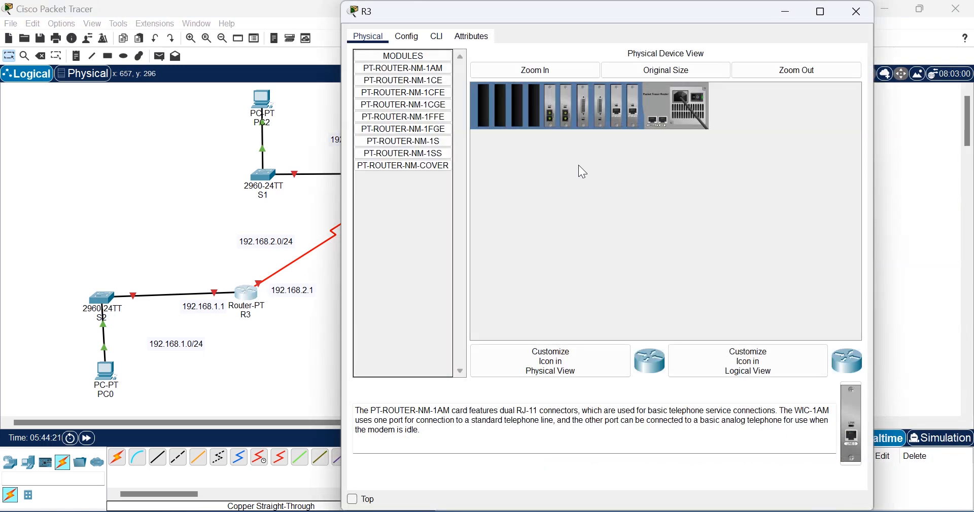
pyautogui.click(439, 37)
pyautogui.write('n')
pyautogui.press('Return')
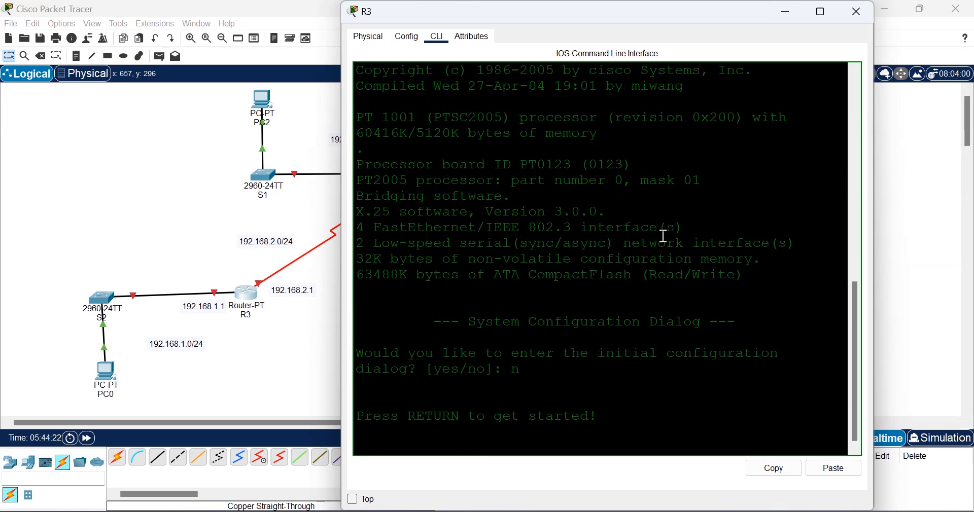
pyautogui.press('Return')
pyautogui.write('en')
pyautogui.press('Tab')
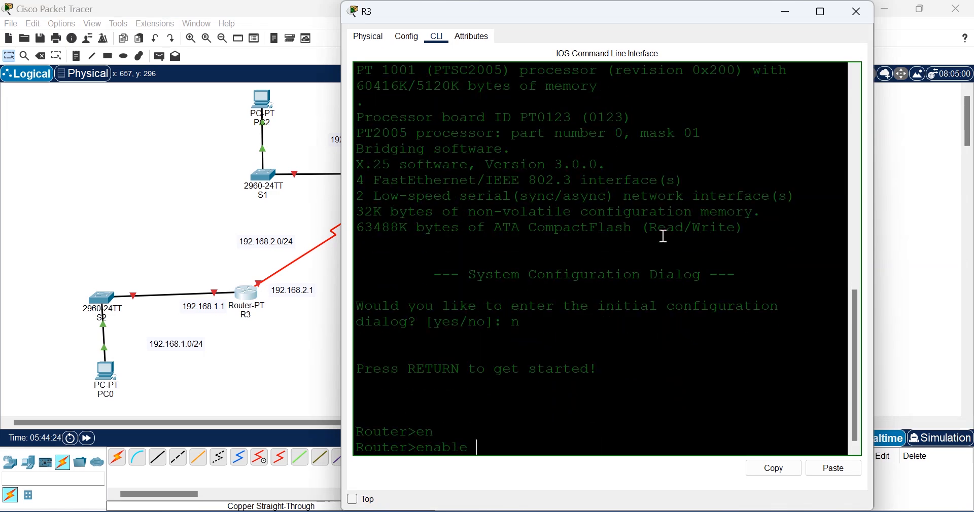
pyautogui.press('Return')
pyautogui.write('con')
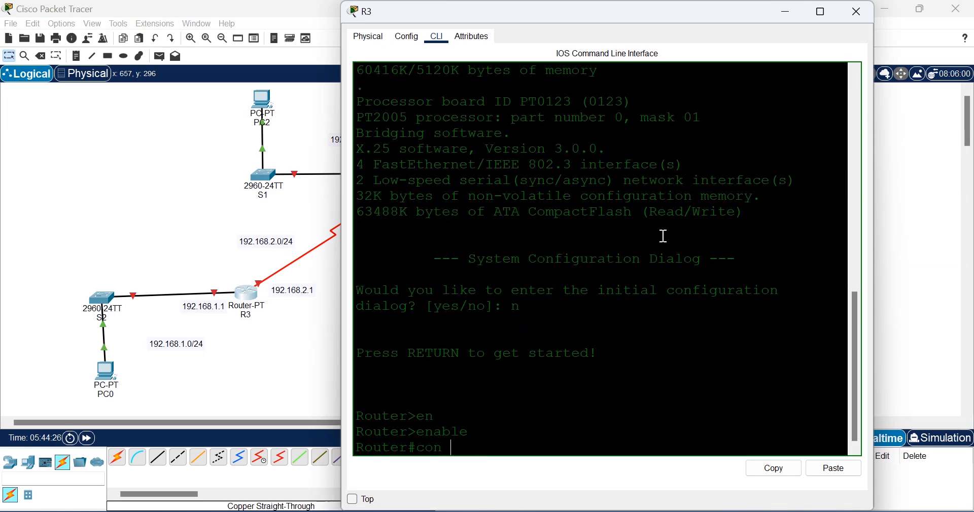
pyautogui.write('f t')
pyautogui.press('Return')
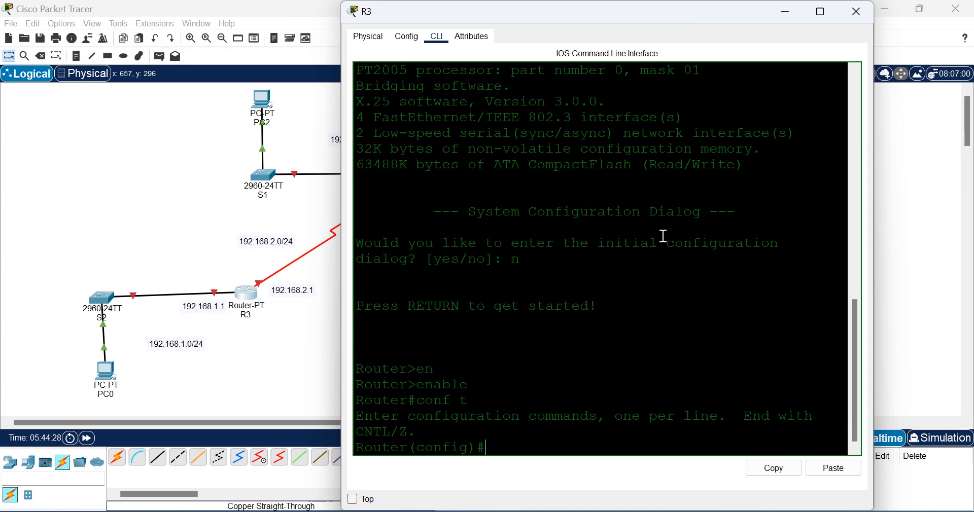
# Step: Set the router's hostname to R3
pyautogui.write('Hos')
pyautogui.press('Tab')
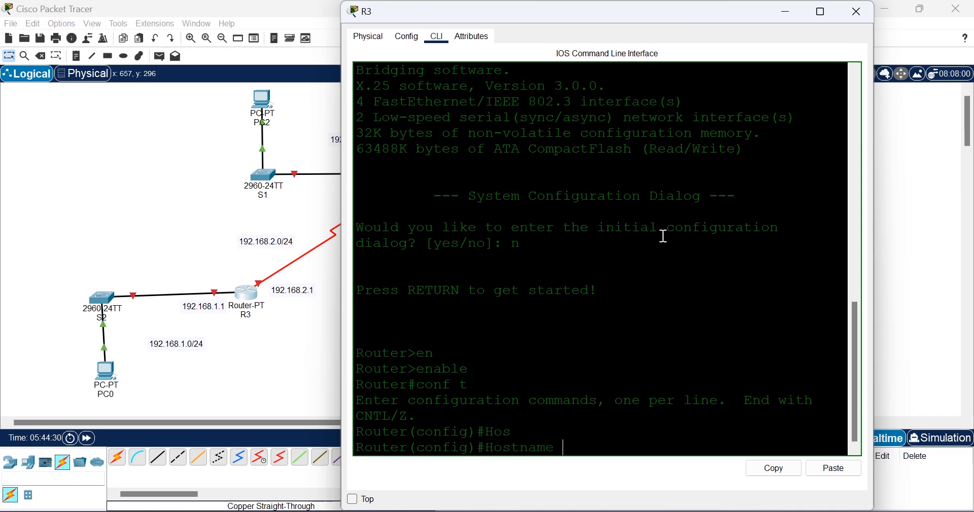
pyautogui.write('R')
pyautogui.write('3')
pyautogui.press('Return')
# Step: Set R3's enable secret password
pyautogui.write('en')
pyautogui.press('Tab')
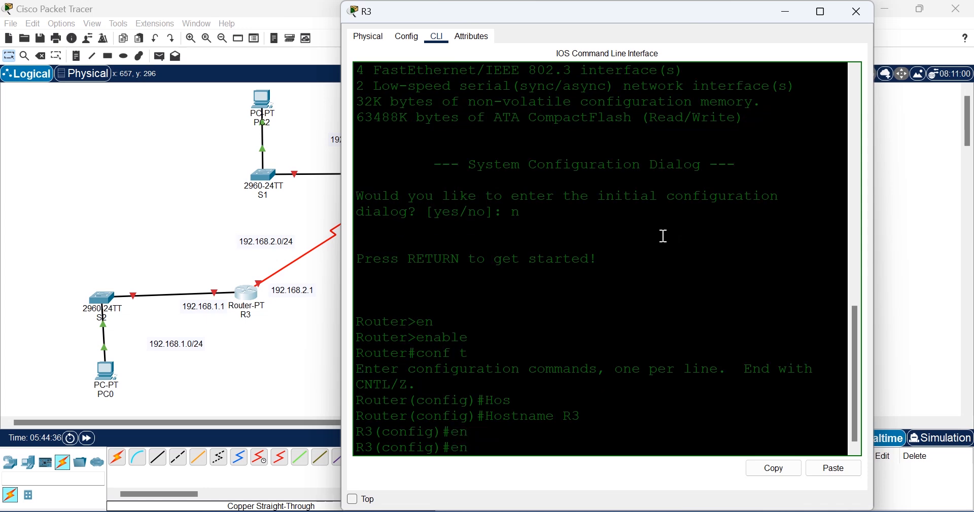
pyautogui.write('ab')
pyautogui.press('Tab')
pyautogui.write('s')
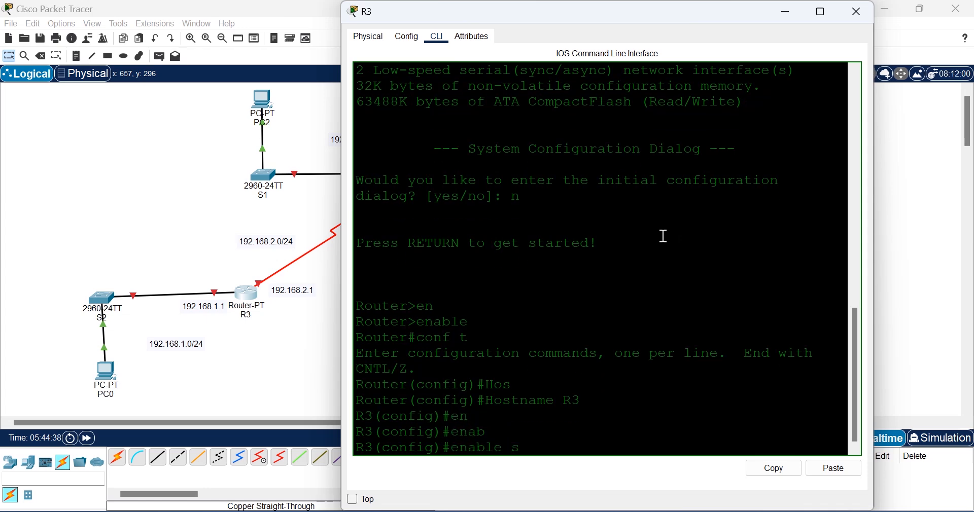
pyautogui.write('e')
pyautogui.press('Tab')
pyautogui.write('cisco')
pyautogui.press('Return')
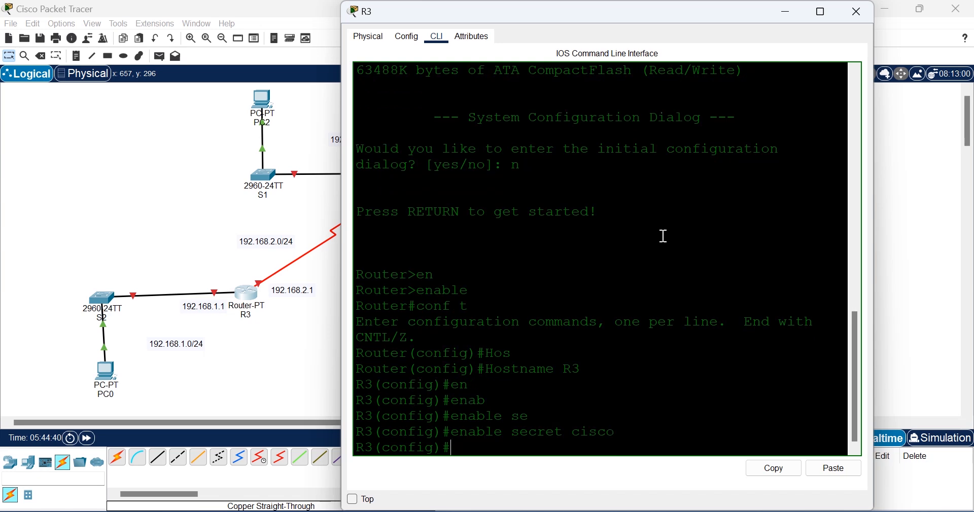
# Step: Give R3's console line 0 a password and require login
pyautogui.write('lin')
pyautogui.press('Tab')
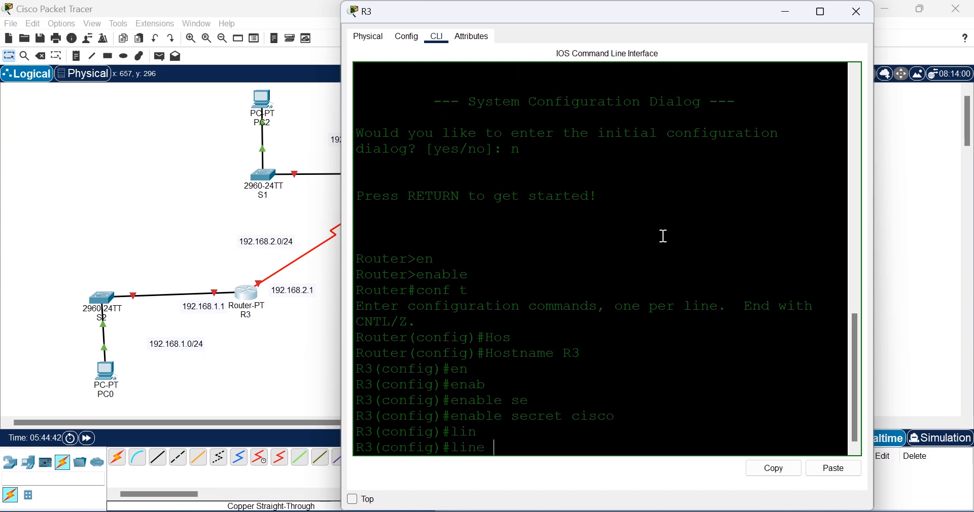
pyautogui.write('con')
pyautogui.press('Tab')
pyautogui.write('0')
pyautogui.press('Return')
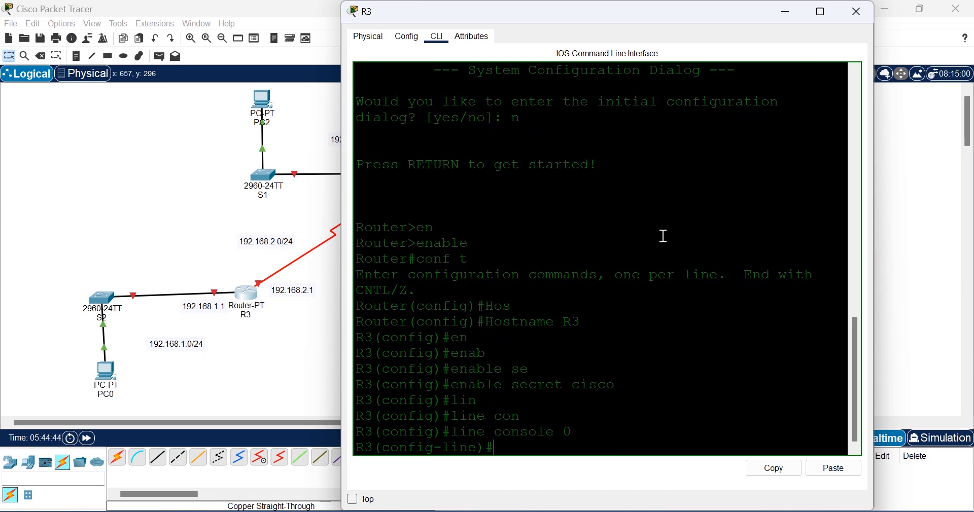
pyautogui.write('pas')
pyautogui.press('Tab')
pyautogui.write('cisc')
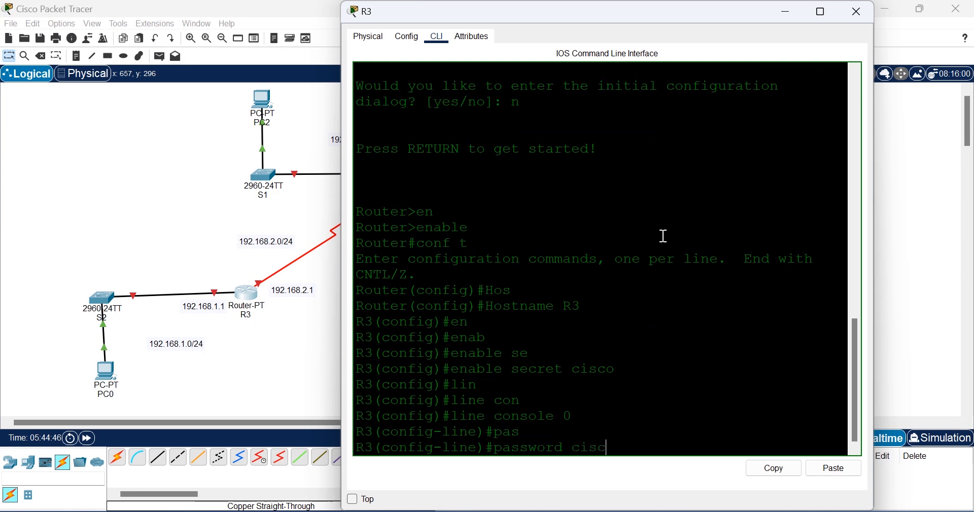
pyautogui.write('o')
pyautogui.press('Return')
pyautogui.write('login')
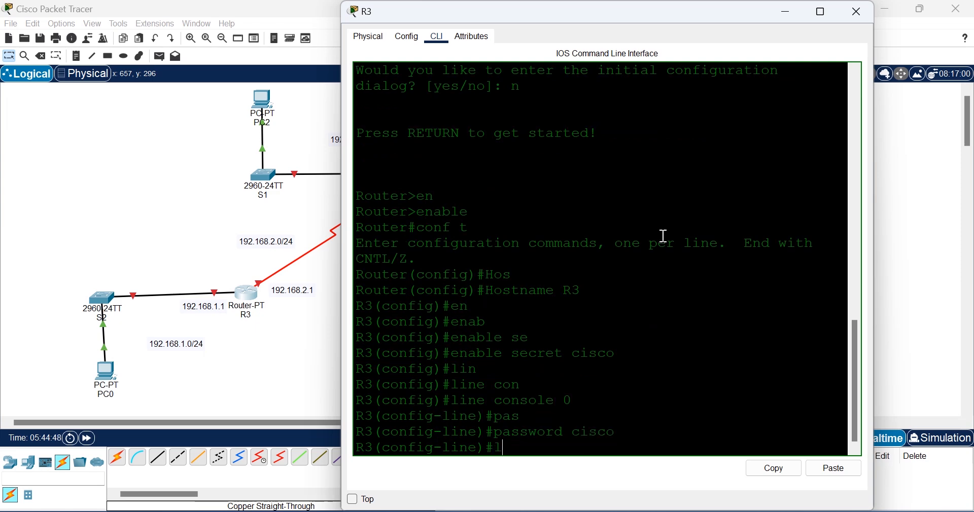
pyautogui.press('Return')
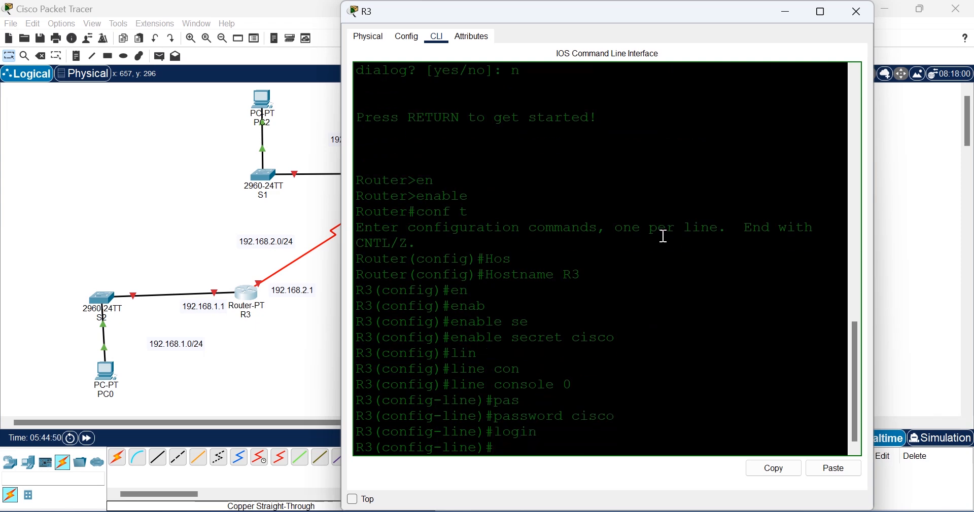
# Step: Enable logging synchronous and no exec-timeout on console 0, then exit the line
pyautogui.write('loggin')
pyautogui.press('Tab')
pyautogui.write('syn')
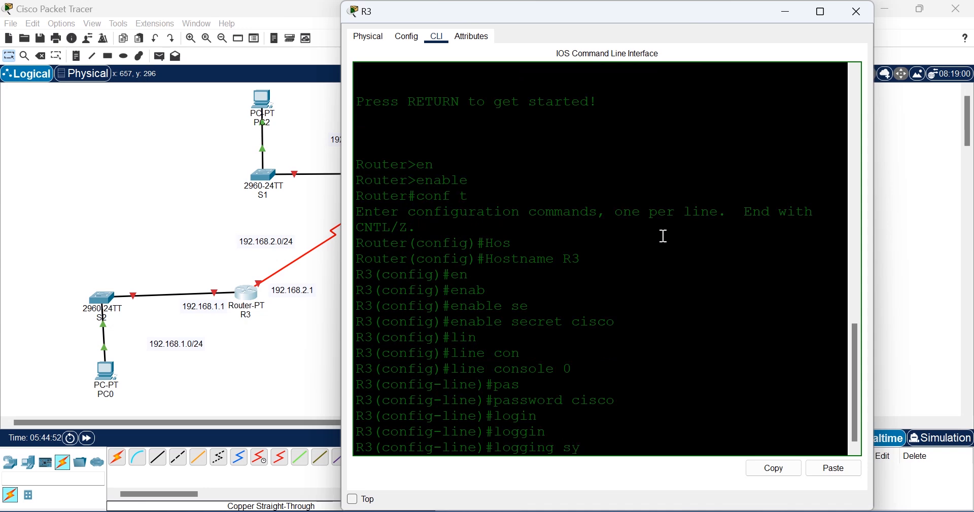
pyautogui.press('Tab')
pyautogui.press('Return')
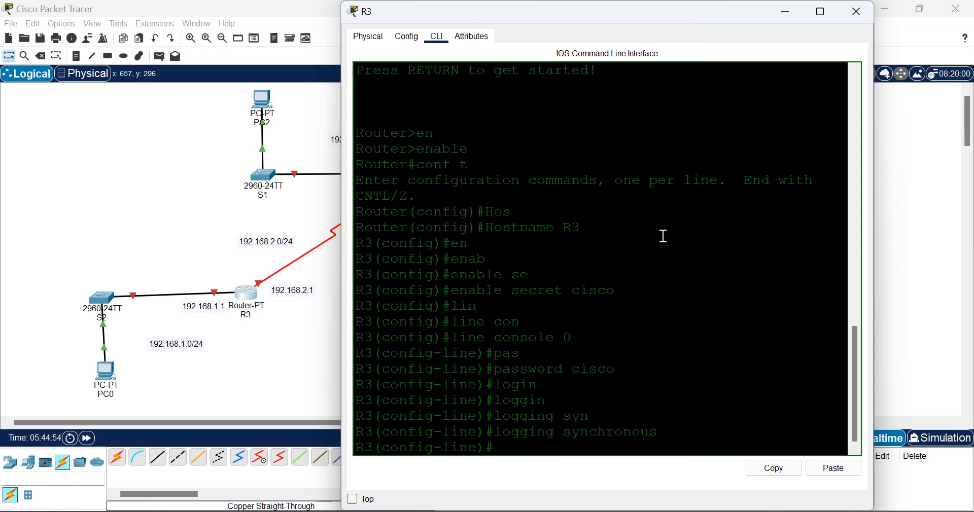
pyautogui.write('no exe')
pyautogui.press('Tab')
pyautogui.press('Return')
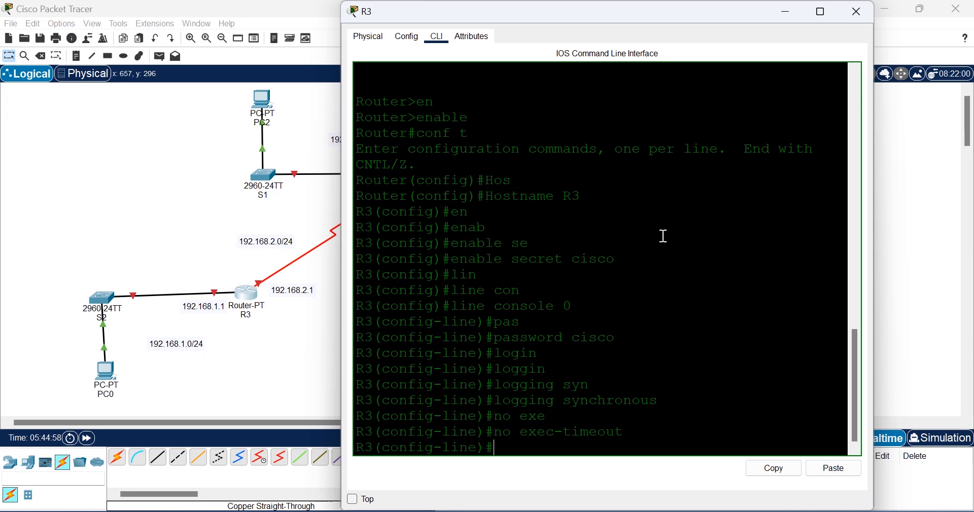
pyautogui.write('exit')
pyautogui.press('Return')
# Step: Protect R3's VTY lines 0–5 with a password and require login
pyautogui.write('lin')
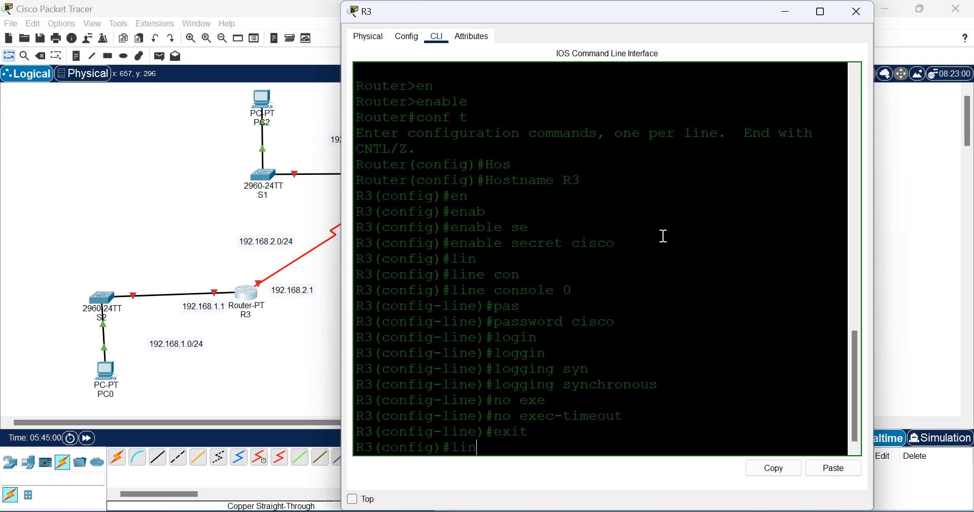
pyautogui.write('e')
pyautogui.press('Tab')
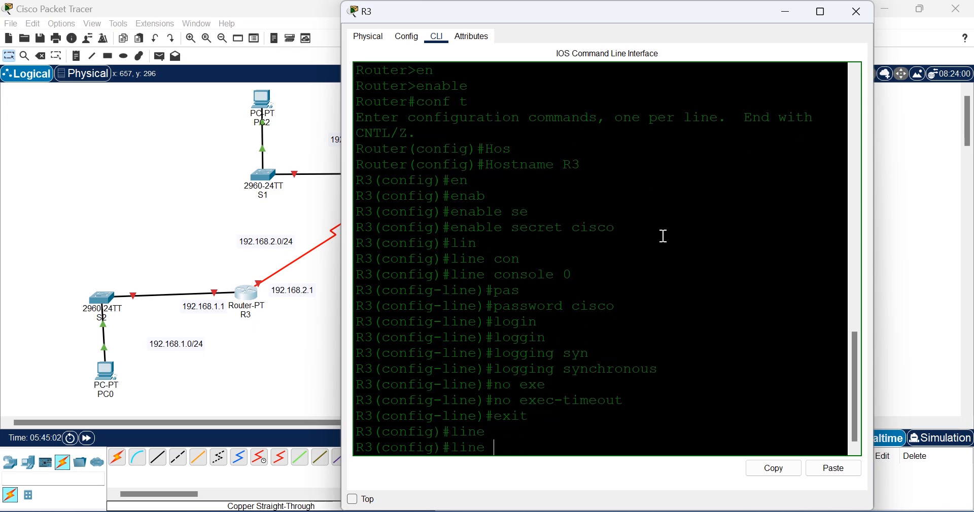
pyautogui.write('vt')
pyautogui.press('Tab')
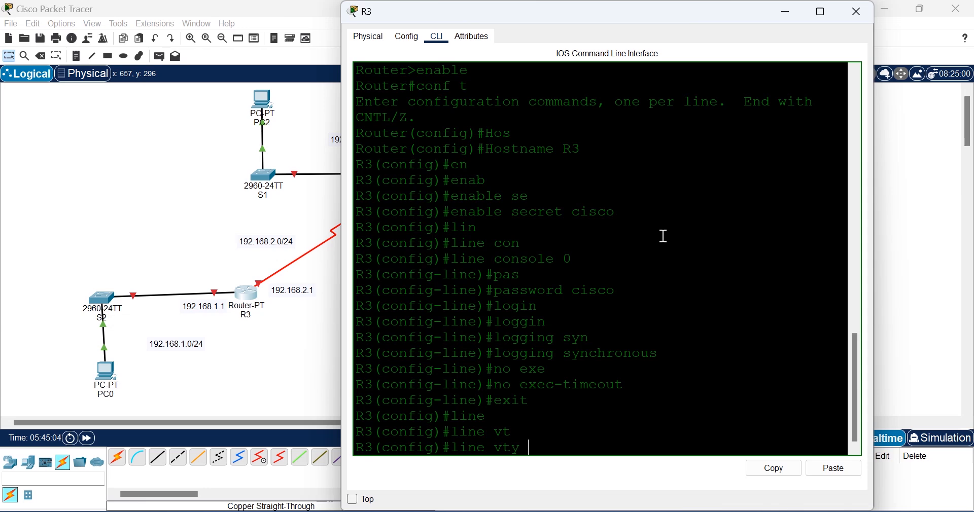
pyautogui.write('0 5')
pyautogui.press('Return')
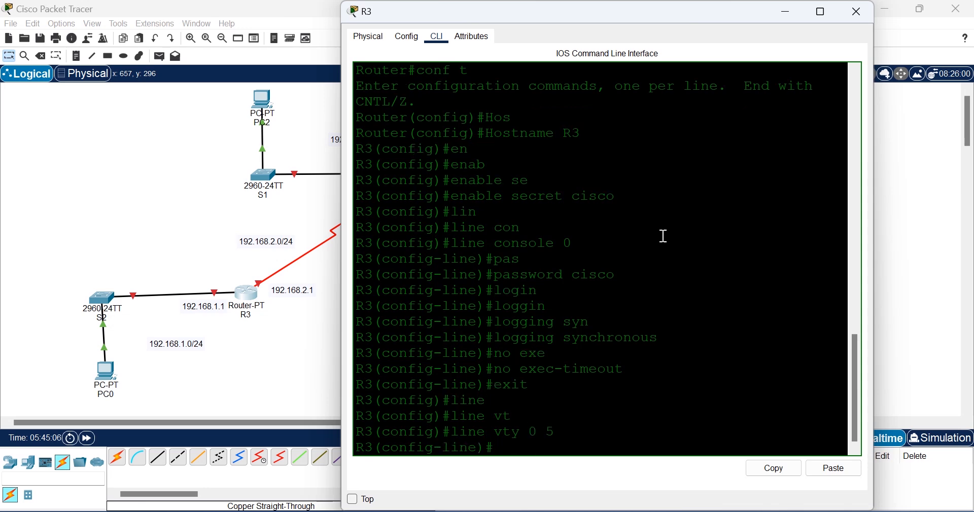
pyautogui.write('logg')
pyautogui.press('BackSpace')
pyautogui.press('BackSpace')
pyautogui.press('BackSpace')
pyautogui.press('BackSpace')
pyautogui.write('pass')
pyautogui.press('Tab')
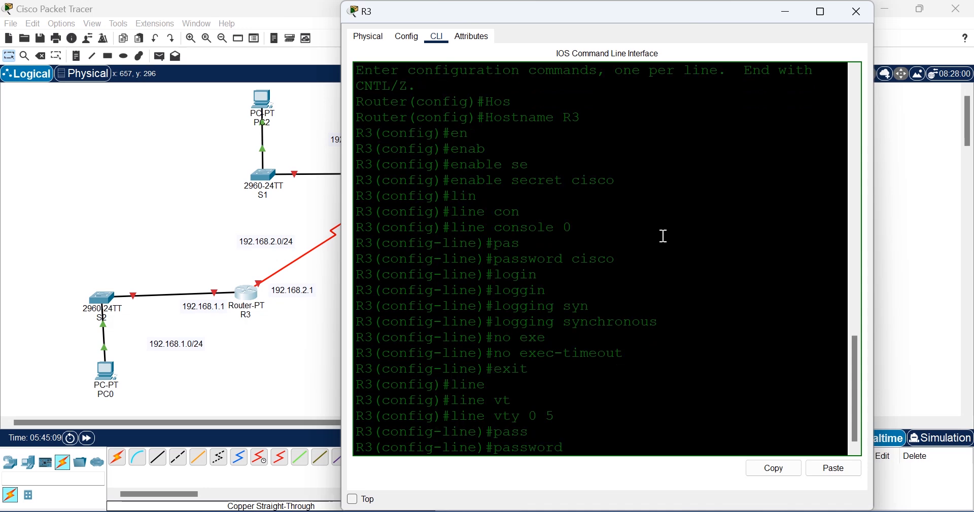
pyautogui.write('cisco')
pyautogui.press('Return')
pyautogui.write('line)#l')
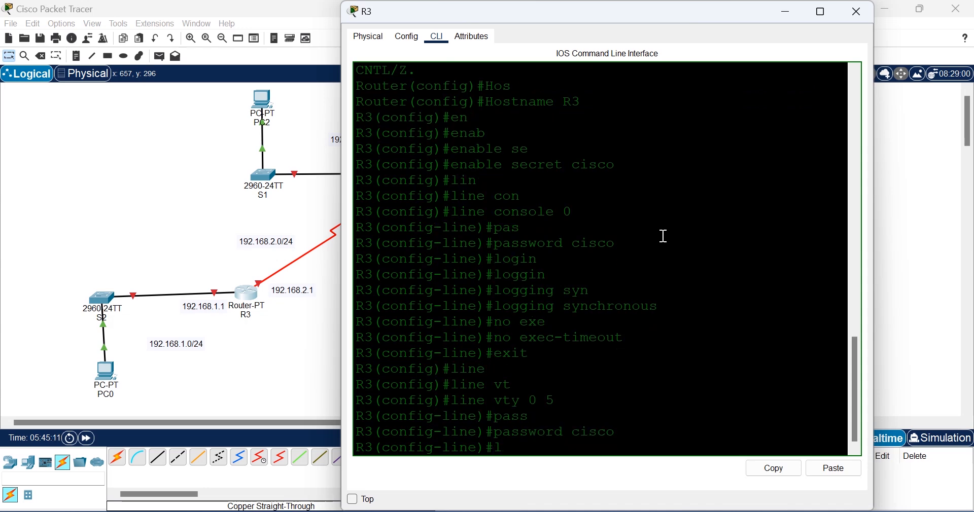
pyautogui.write('ogin')
pyautogui.press('Return')
# Step: Enable logging synchronous and no exec-timeout on the VTY lines, then exit
pyautogui.write('logg')
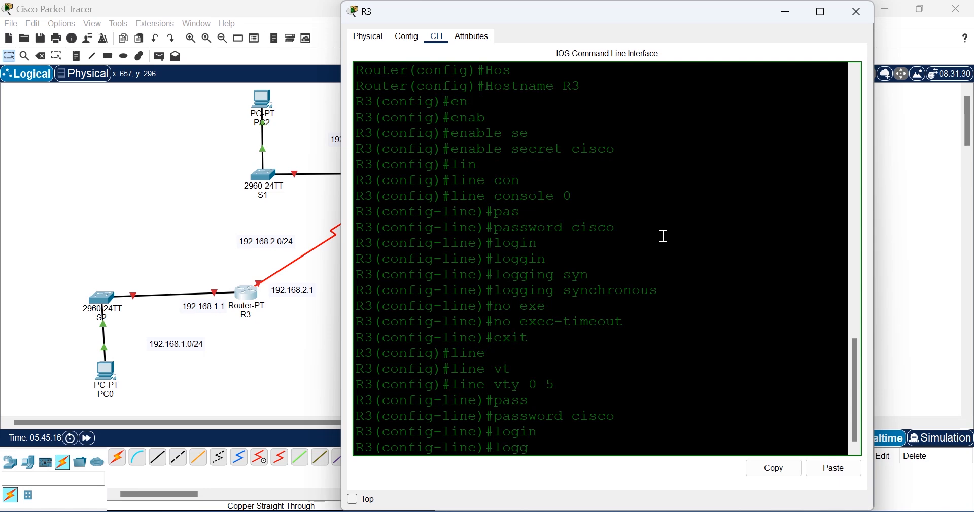
pyautogui.press('Tab')
pyautogui.write('syn')
pyautogui.press('Tab')
pyautogui.press('Return')
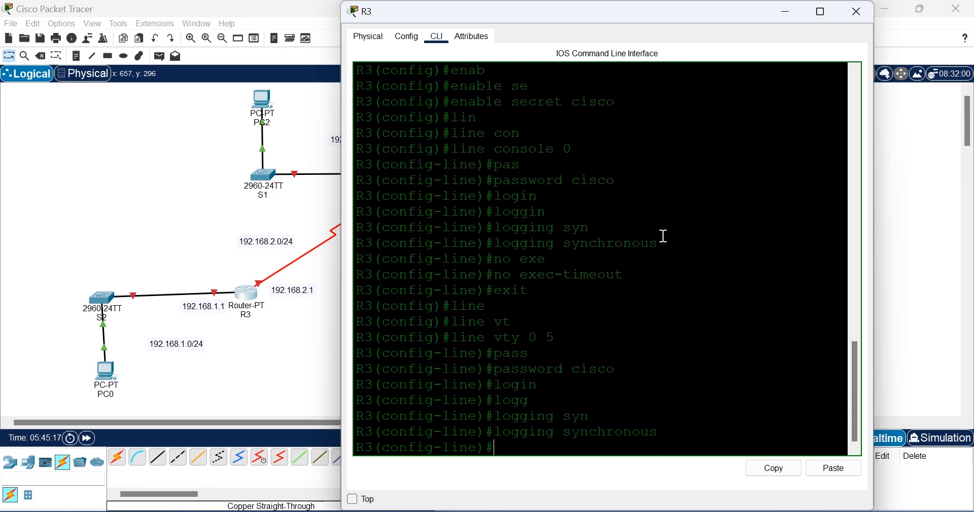
pyautogui.write('no exe')
pyautogui.press('Tab')
pyautogui.press('Return')
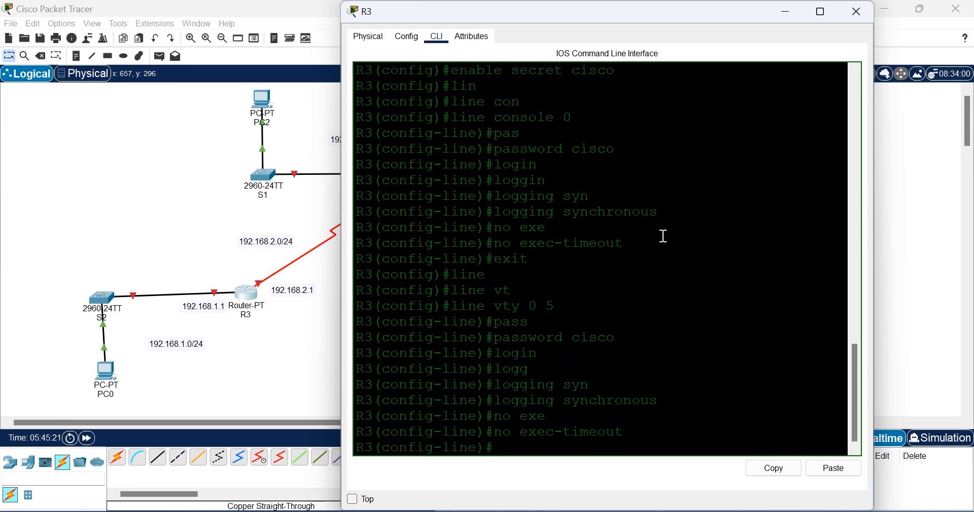
pyautogui.write('exi')
pyautogui.press('Return')
# Step: Disable DNS lookup on R3 with no ip domain-lookup
pyautogui.write('no')
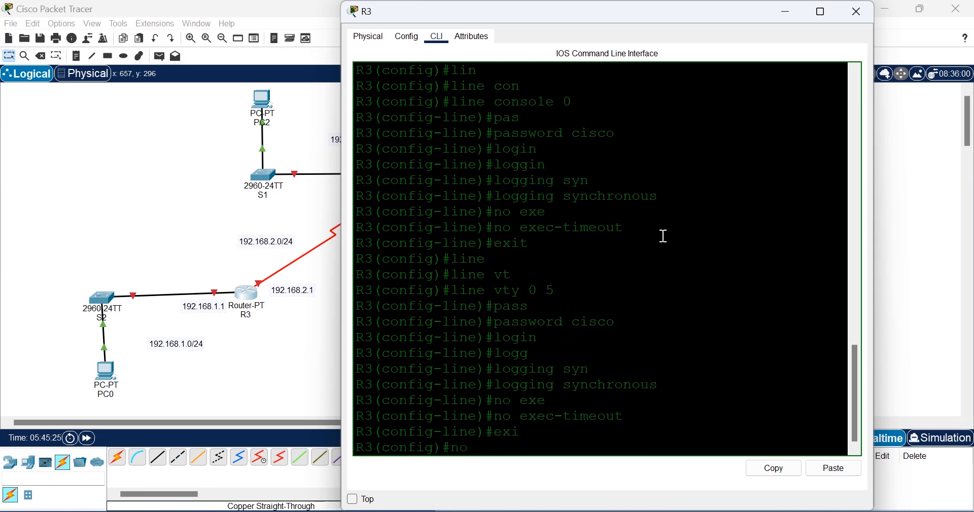
pyautogui.write(' ip domain-l')
pyautogui.press('Tab')
pyautogui.press('Return')
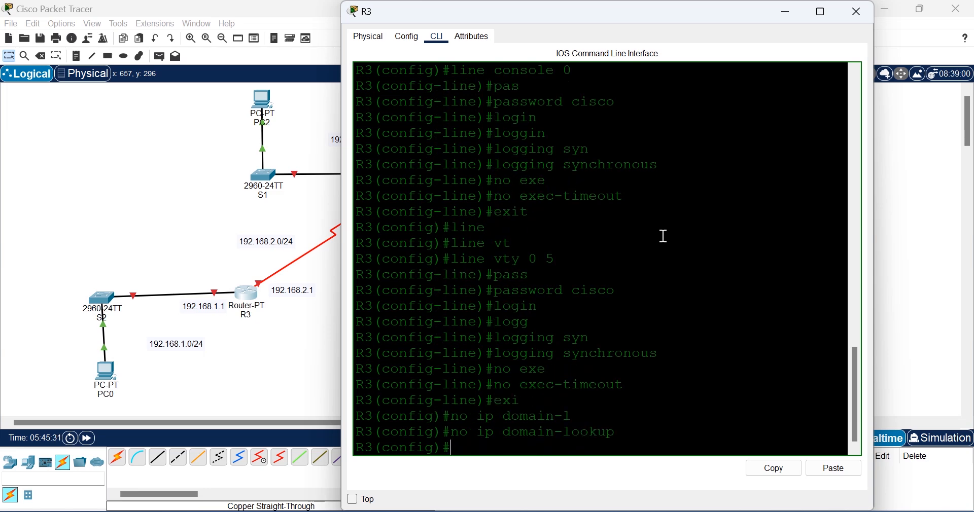
# Step: Set R3's banner motd to #AUTHORISED ACCESS ONLY#
pyautogui.write('ban')
pyautogui.press('Tab')
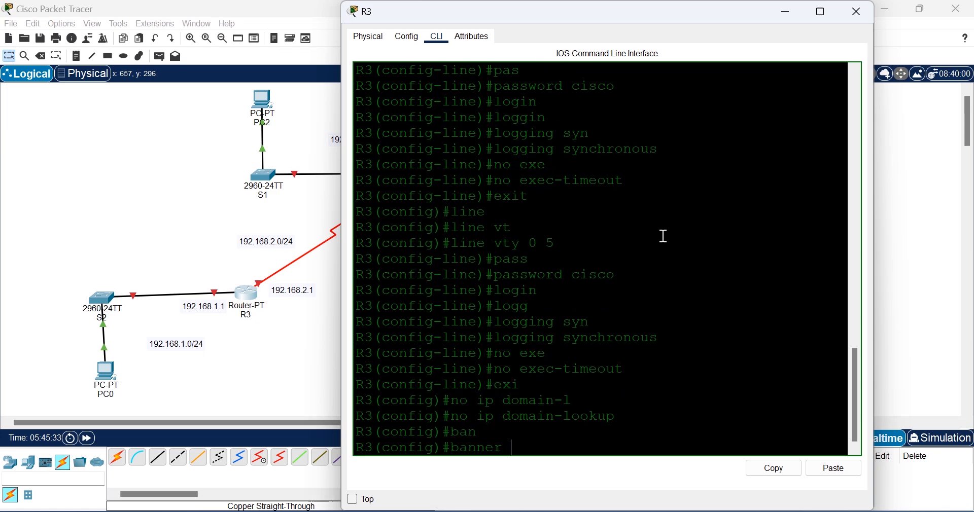
pyautogui.write('mo')
pyautogui.press('Tab')
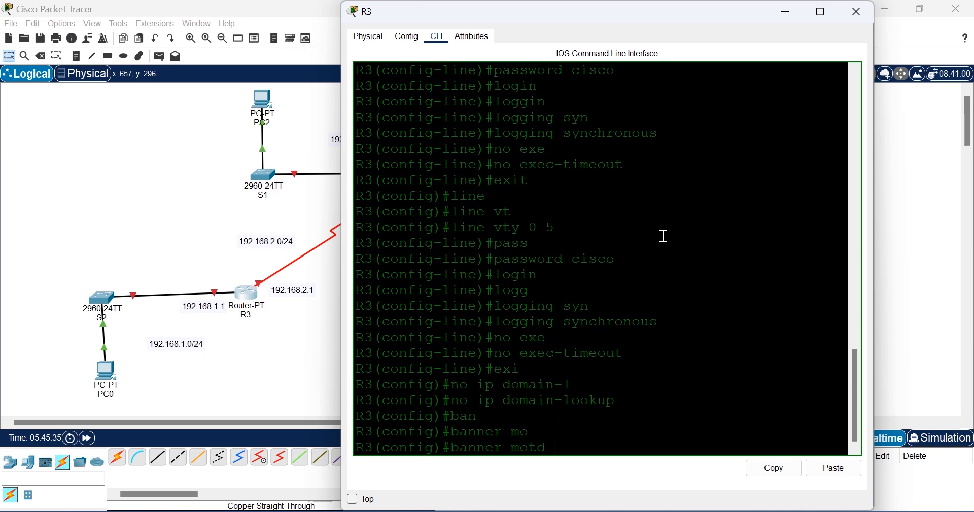
pyautogui.write('#AUTHORISED ACCE')
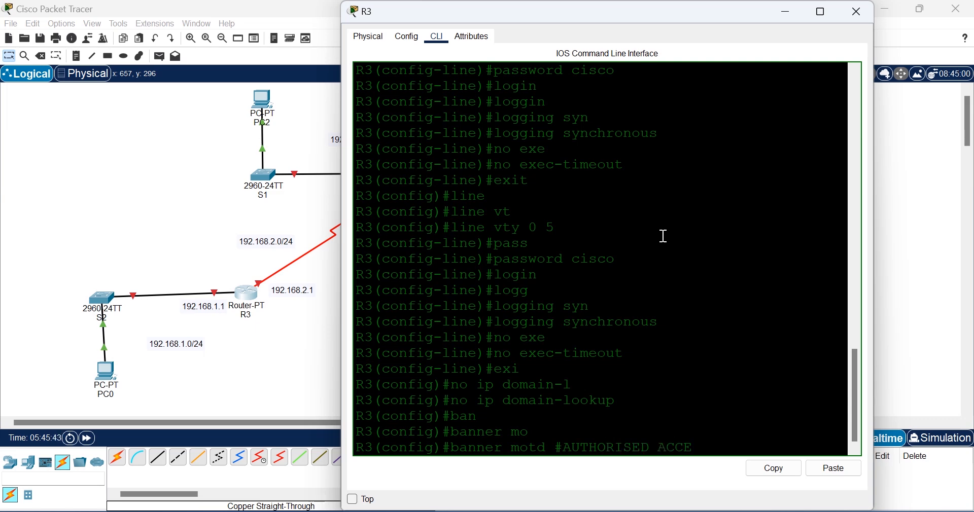
pyautogui.write('SS ONLY')
pyautogui.write('#')
pyautogui.press('Return')
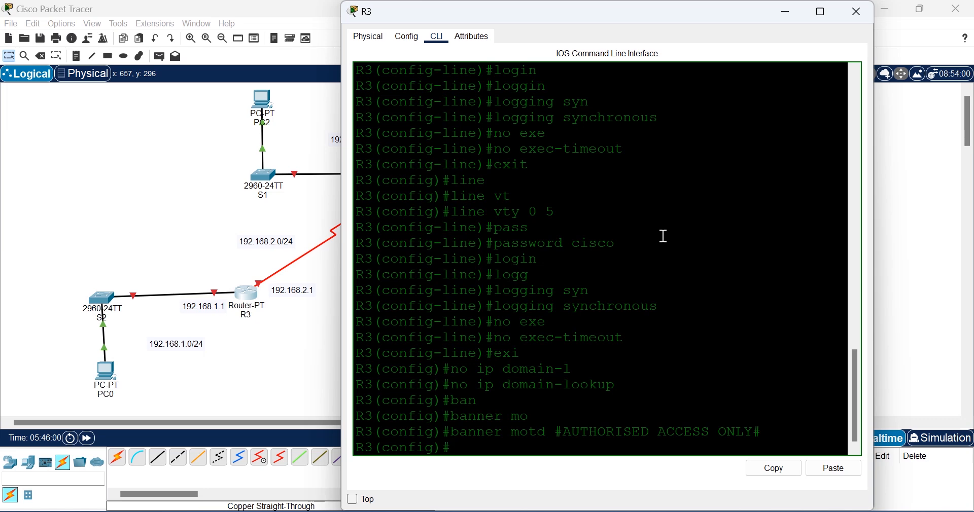
# Step: Save R3's configuration with do wr and return to the network topology
pyautogui.write('do wr')
pyautogui.press('Return')
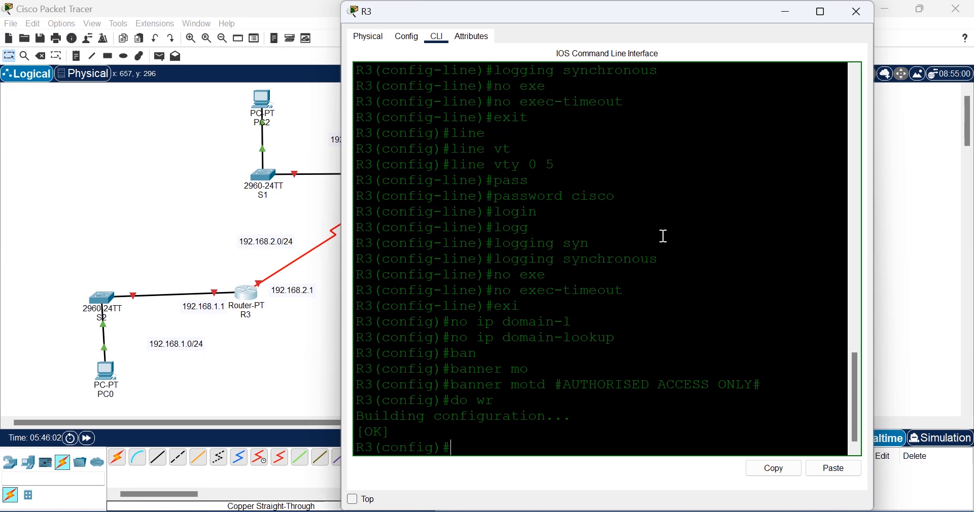
pyautogui.click(258, 352)
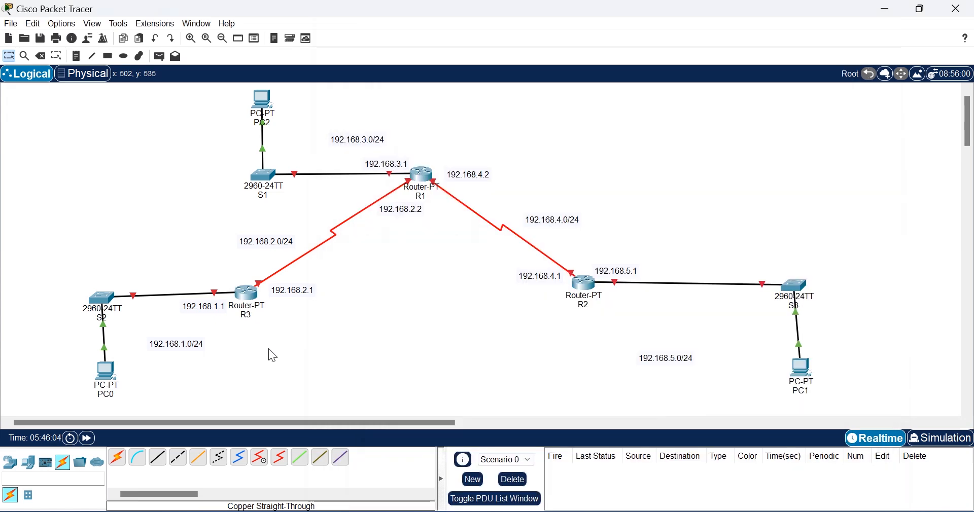
# Step: Open R2's CLI, skip the initial dialog, and enter global configuration mode
pyautogui.click(588, 287)
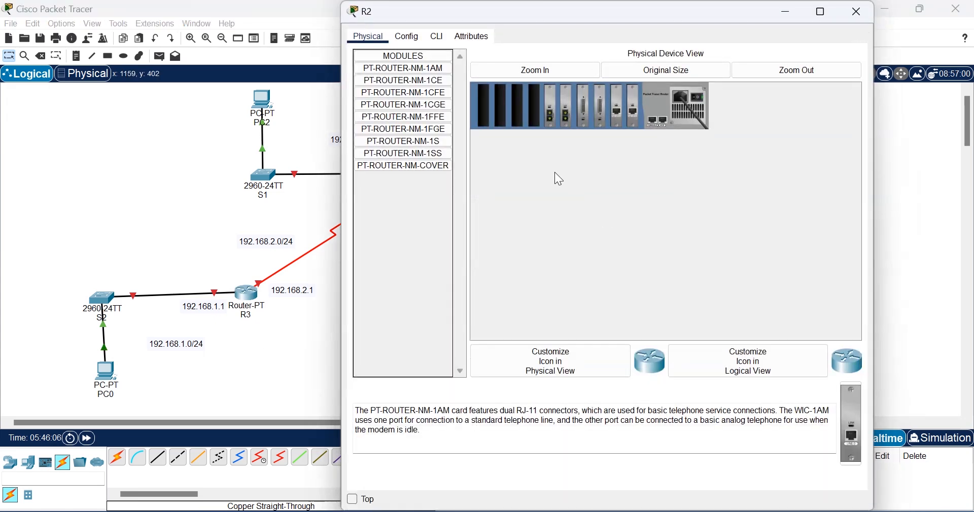
pyautogui.click(440, 39)
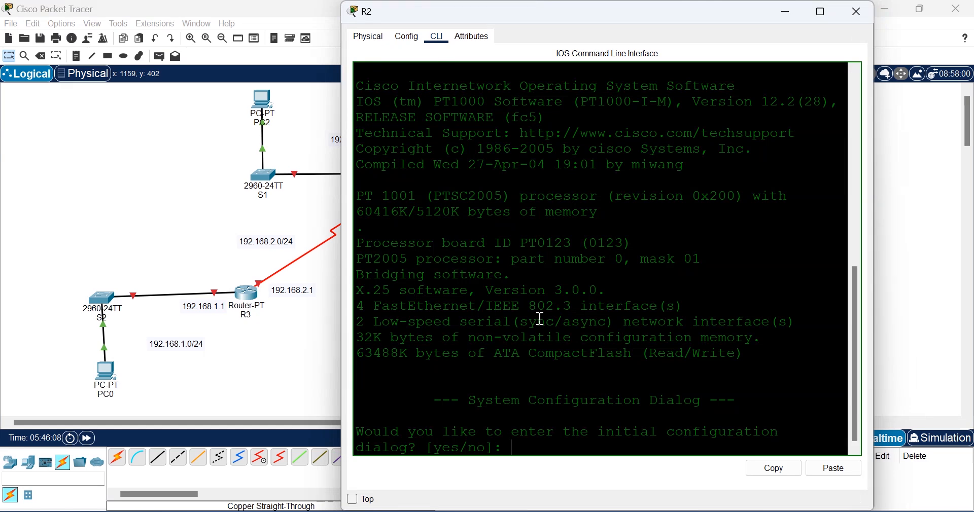
pyautogui.write('n')
pyautogui.press('Return')
pyautogui.press('Return')
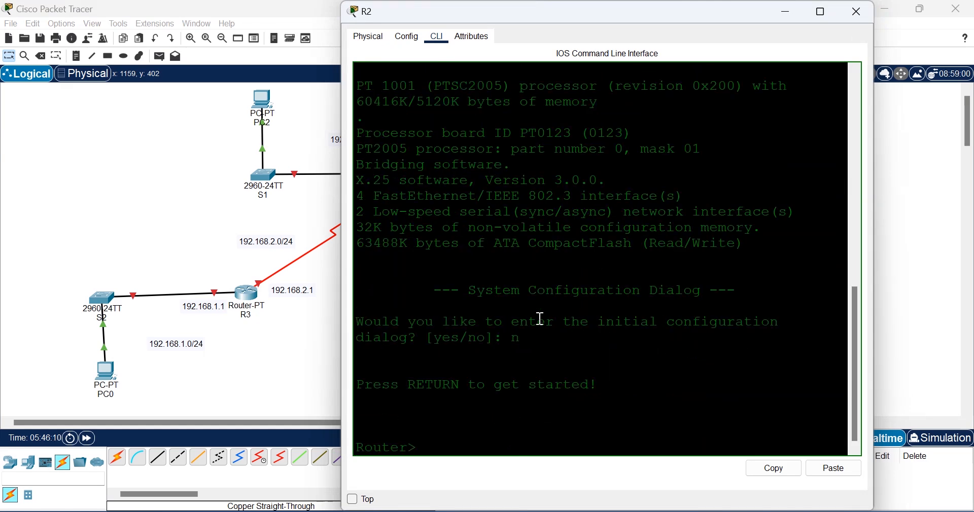
pyautogui.write('en')
pyautogui.press('Tab')
pyautogui.press('Return')
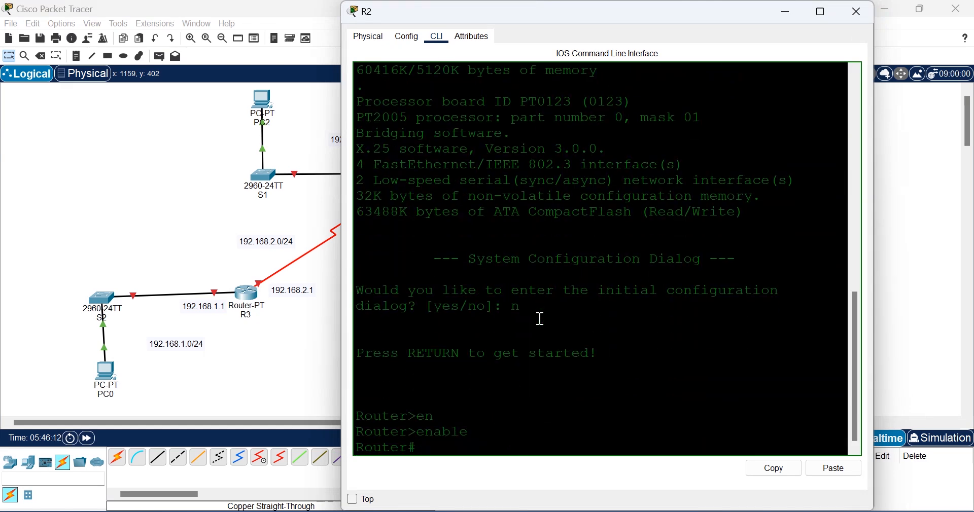
pyautogui.write('conf t')
# Step: Set the router's hostname to R2
pyautogui.press('Return')
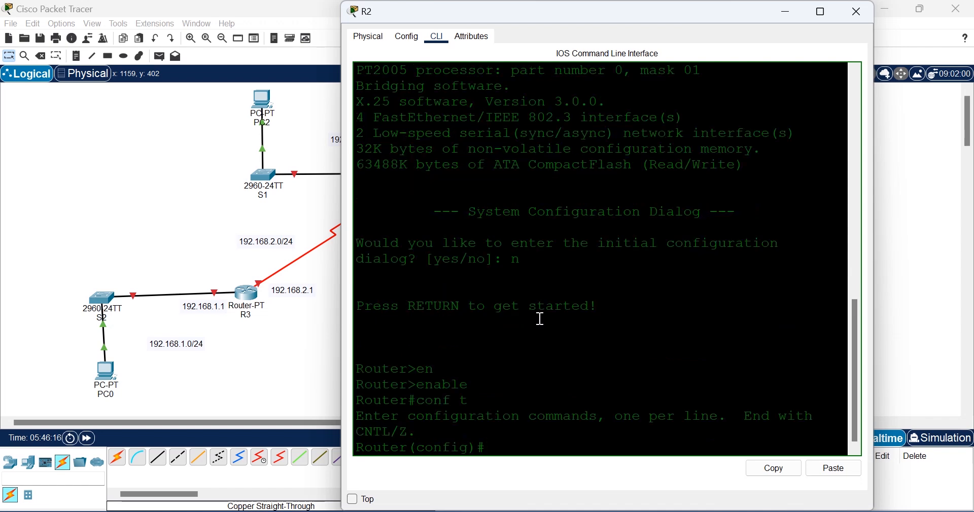
pyautogui.write('hos')
pyautogui.press('Tab')
pyautogui.write('R2')
pyautogui.press('Return')
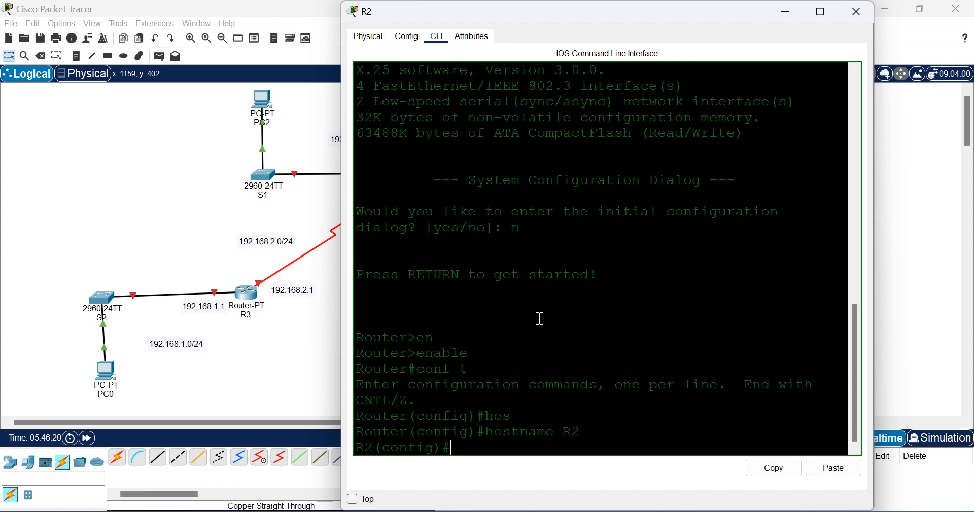
# Step: Set R2's enable secret password
pyautogui.write('en')
pyautogui.press('Tab')
pyautogui.write('ab')
pyautogui.press('Tab')
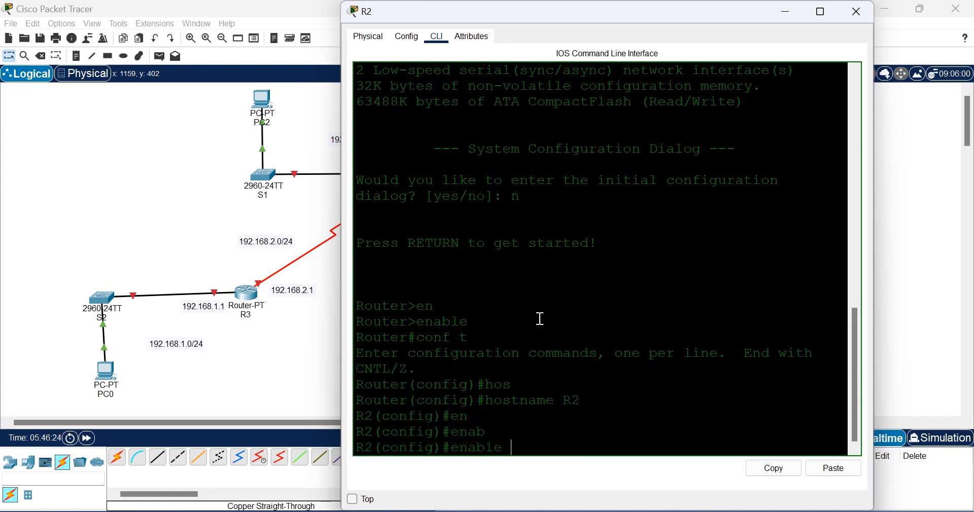
pyautogui.write('se')
pyautogui.press('Tab')
pyautogui.write('cisco')
pyautogui.press('Return')
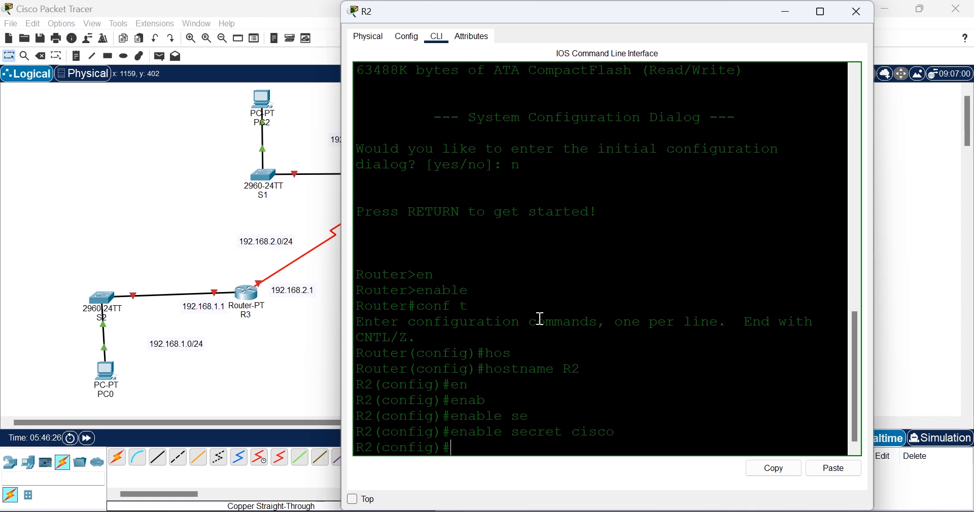
# Step: Give R2's console line 0 a password and require login
pyautogui.write('line')
pyautogui.press('Tab')
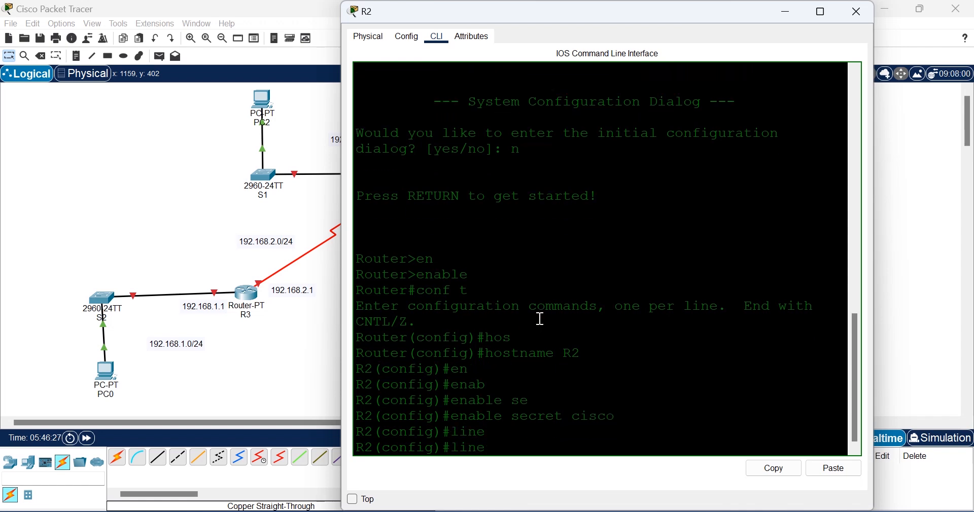
pyautogui.write('con')
pyautogui.press('Tab')
pyautogui.write('0')
pyautogui.press('Return')
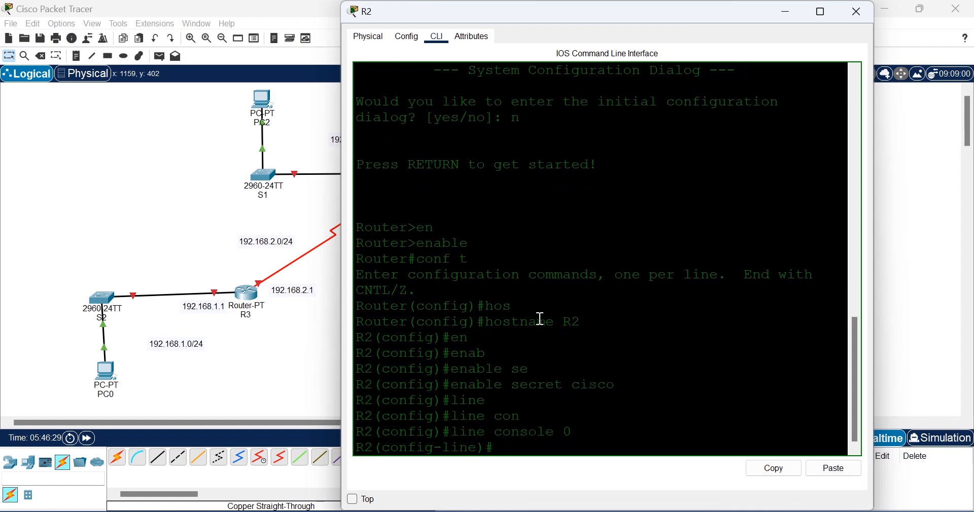
pyautogui.write('pas')
pyautogui.press('Tab')
pyautogui.write('cis')
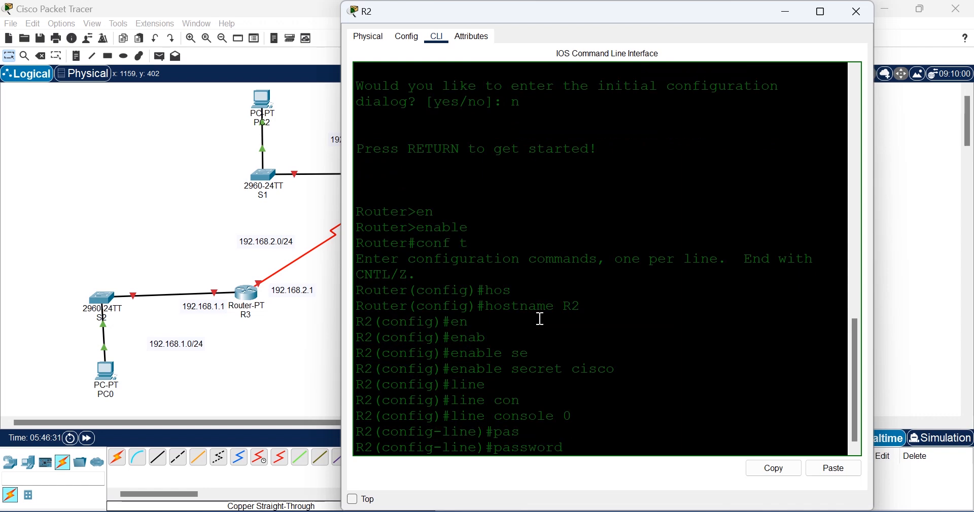
pyautogui.write('co')
pyautogui.press('Return')
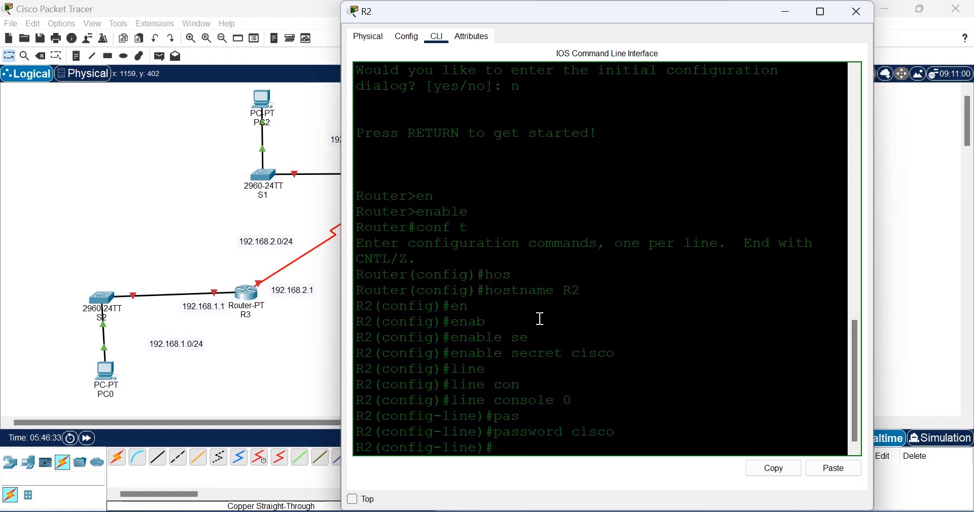
pyautogui.write('login')
pyautogui.press('Return')
# Step: Enable logging synchronous and no exec-timeout on R2's console, then exit the line
pyautogui.write('lo')
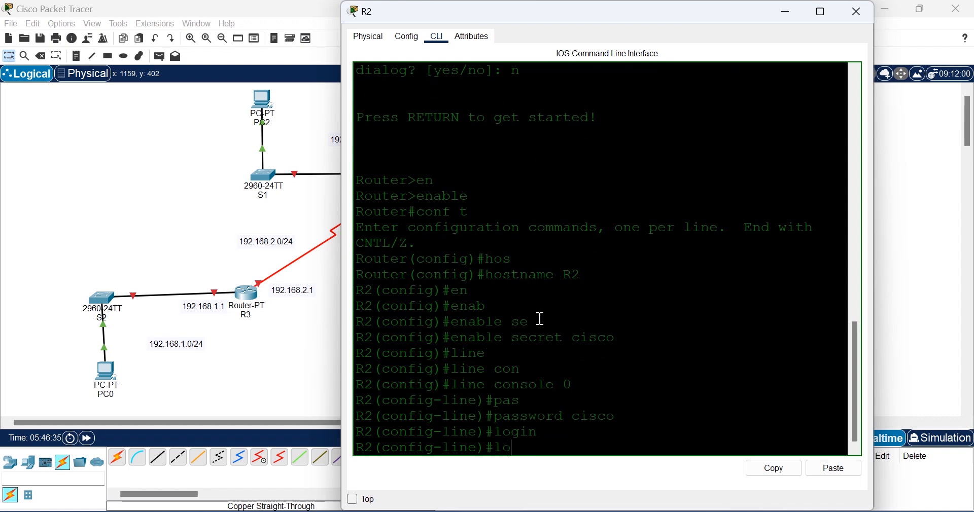
pyautogui.write('ggin')
pyautogui.press('Tab')
pyautogui.write('syn')
pyautogui.press('Tab')
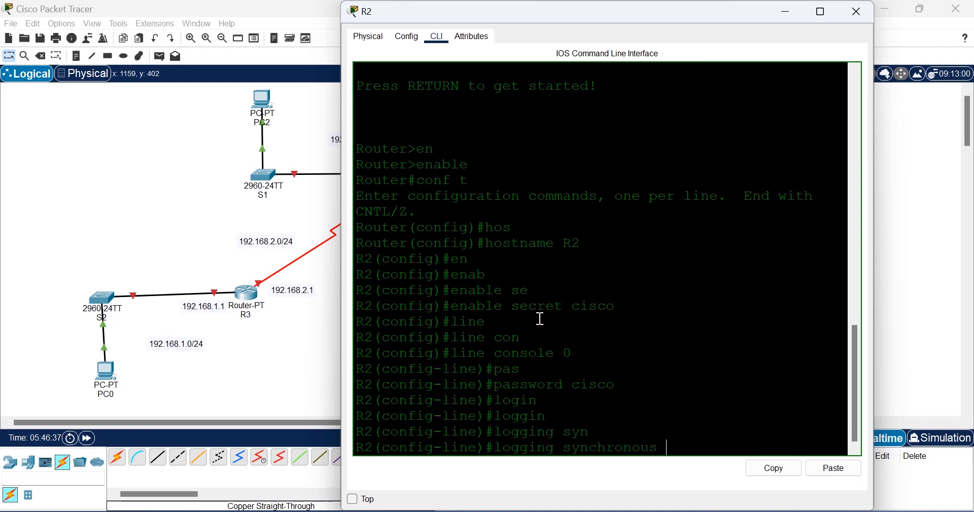
pyautogui.press('Return')
pyautogui.write('no exe')
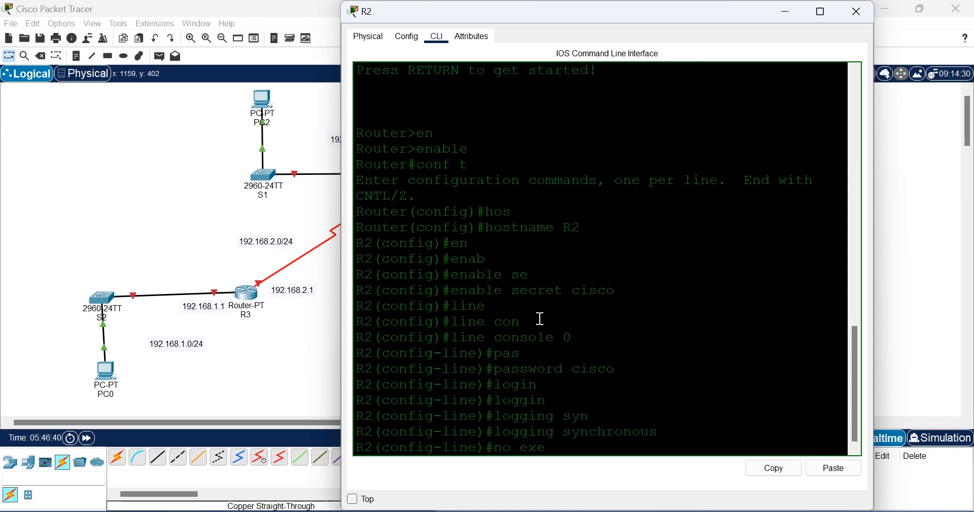
pyautogui.press('Tab')
pyautogui.press('Return')
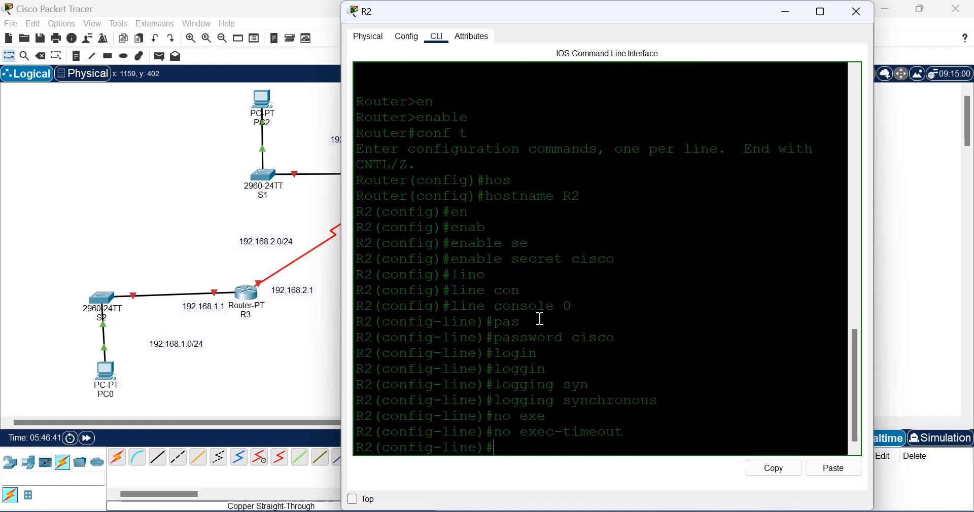
pyautogui.write('exit')
pyautogui.press('Return')
pyautogui.write('line')
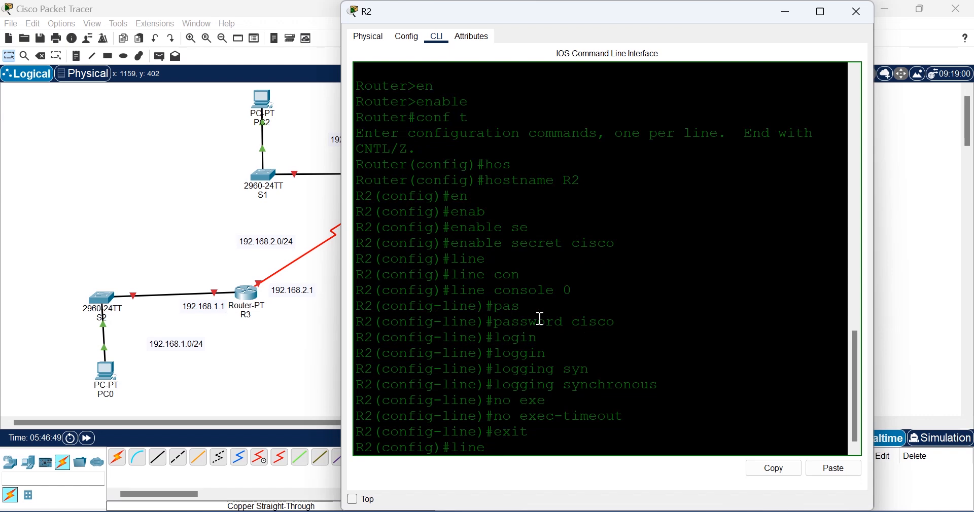
pyautogui.write(' vty')
# Step: On R2's vty lines 0 to 5, set the line password and require login
pyautogui.press('Return')
pyautogui.press('Up')
pyautogui.write('0 5')
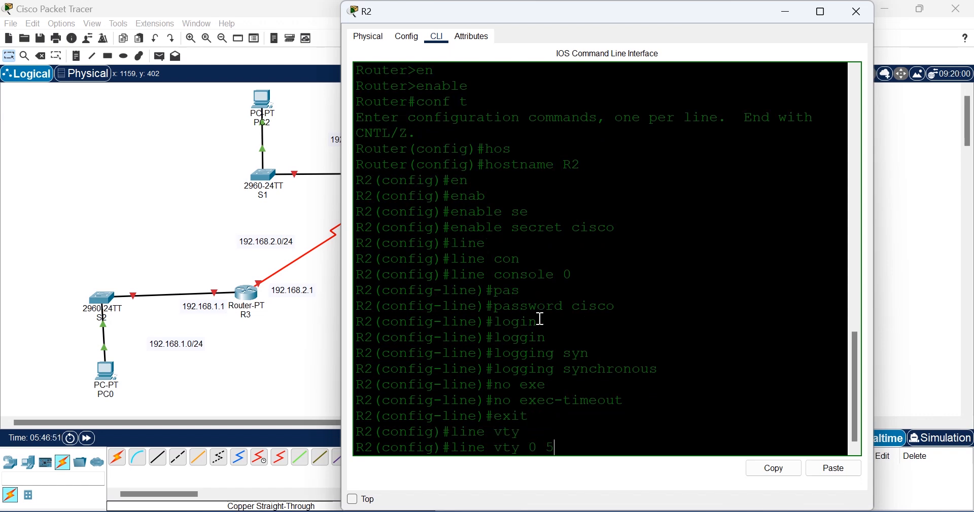
pyautogui.press('Return')
pyautogui.write('pas')
pyautogui.press('Tab')
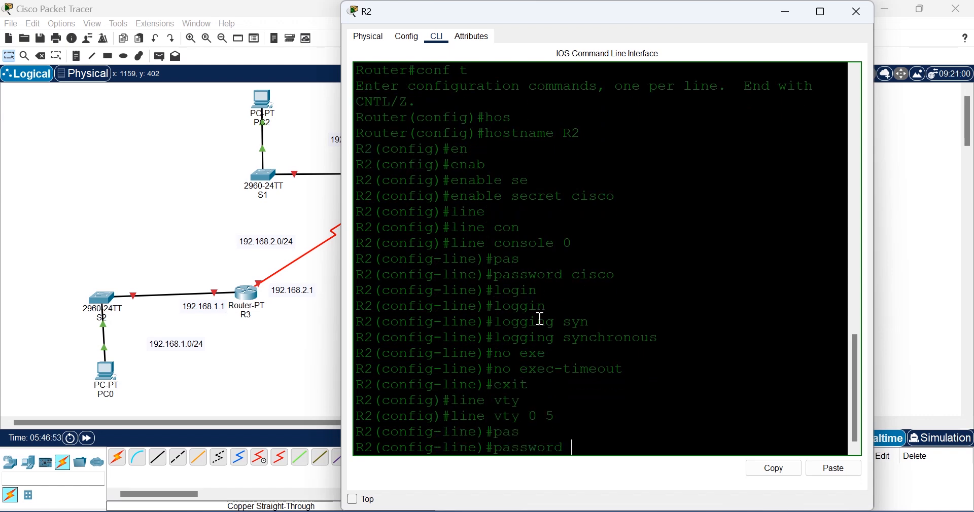
pyautogui.write('cisco')
pyautogui.press('Return')
pyautogui.write('login')
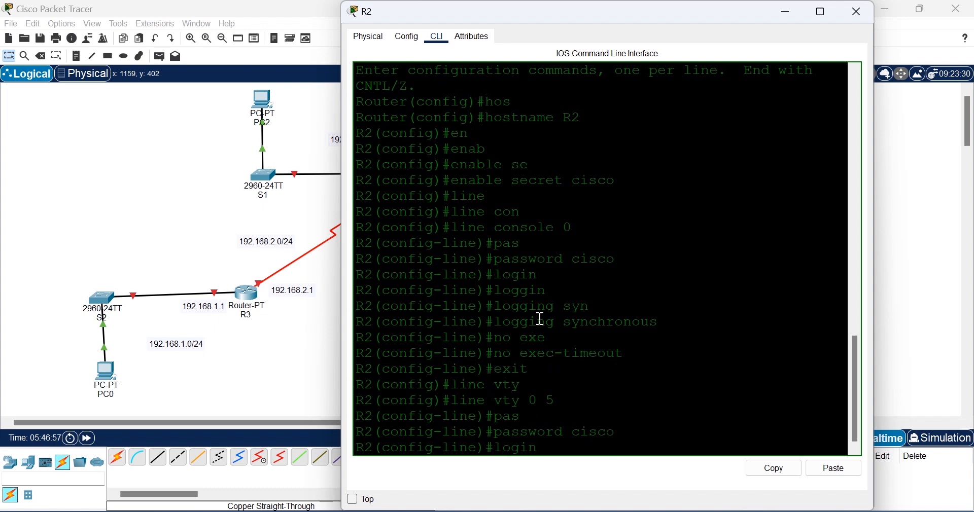
pyautogui.press('Return')
# Step: Enable logging synchronous on the vty lines
pyautogui.write('ggin')
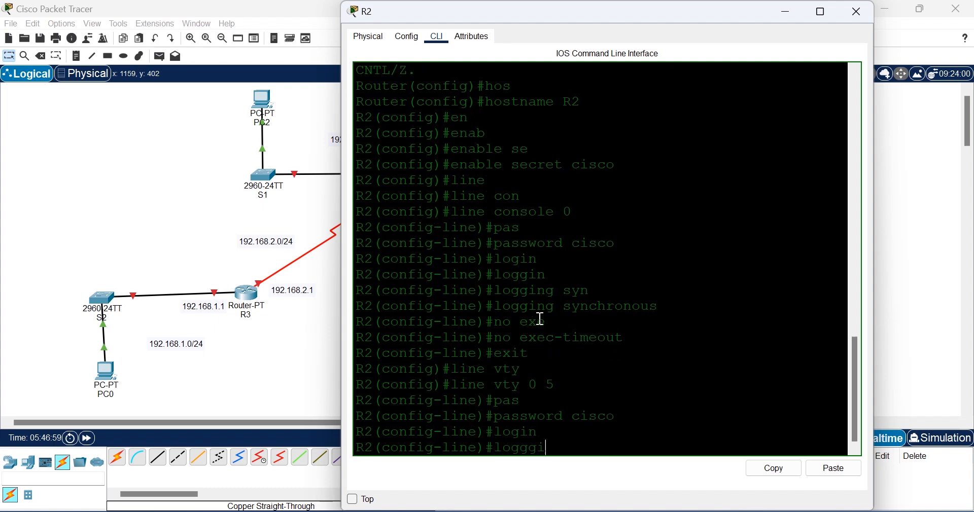
pyautogui.press('Tab')
pyautogui.press('BackSpace')
pyautogui.press('BackSpace')
pyautogui.press('BackSpace')
pyautogui.write('ine)#loggin')
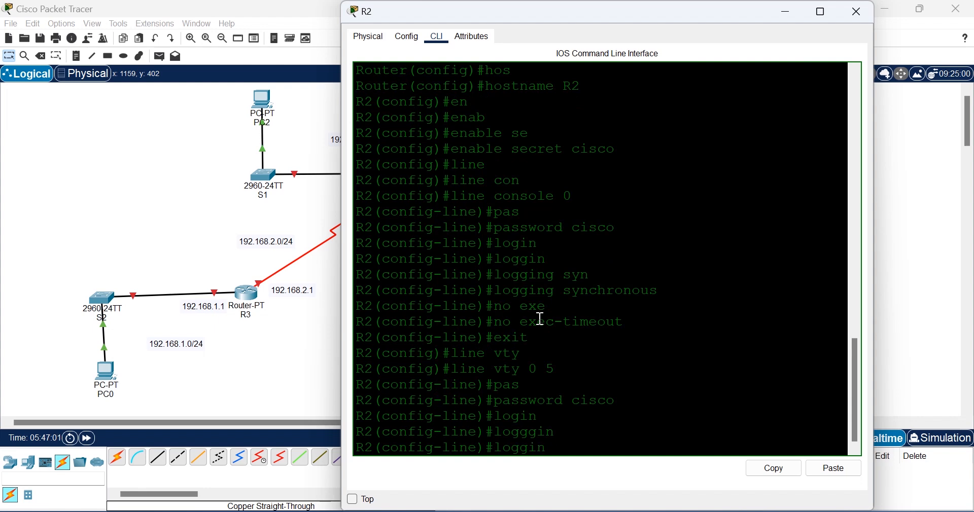
pyautogui.press('Tab')
pyautogui.write('syn')
pyautogui.press('Tab')
pyautogui.press('Return')
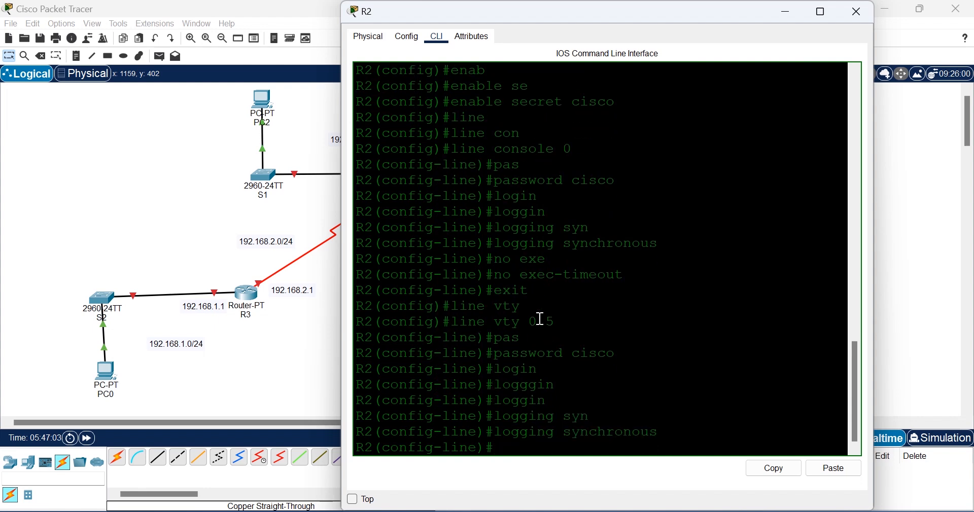
# Step: Apply no exec-timeout to the vty lines and return to global configuration
pyautogui.write('no exe')
pyautogui.press('Tab')
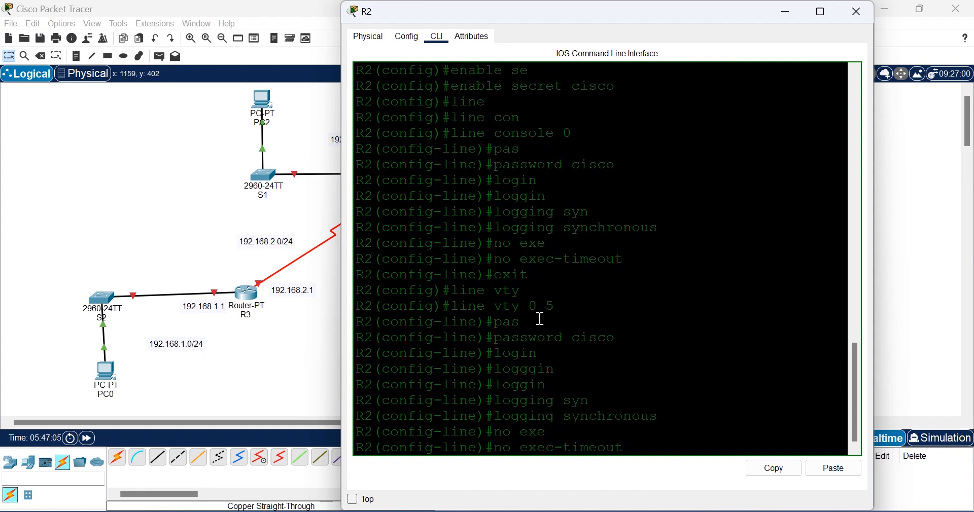
pyautogui.press('Return')
pyautogui.write('exit')
pyautogui.press('Return')
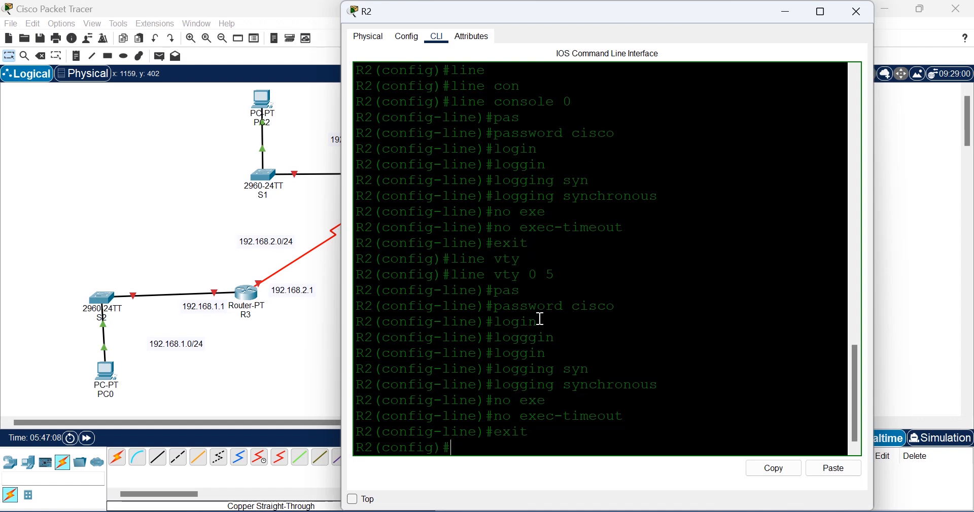
pyautogui.write('no ip dom')
# Step: Disable DNS lookup on R2 with no ip domain-lookup
pyautogui.press('Tab')
pyautogui.write('a')
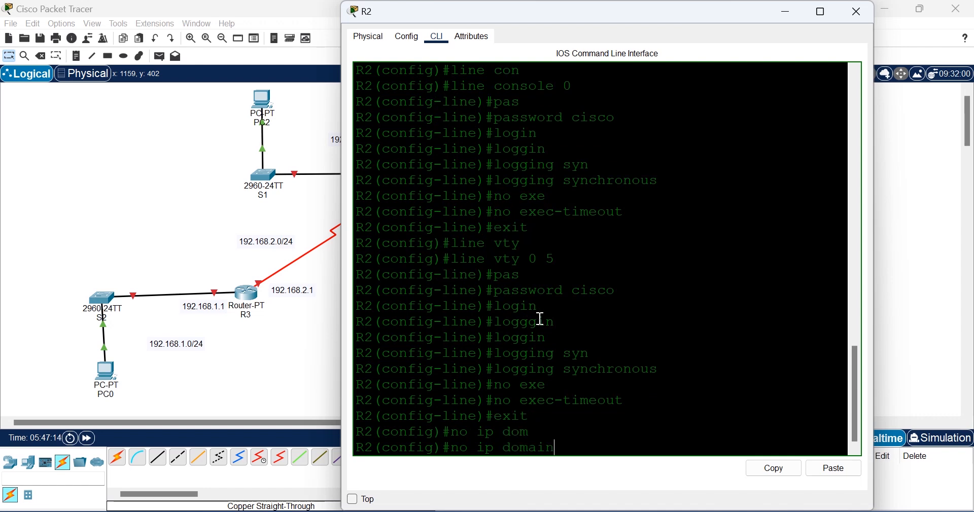
pyautogui.write('in-lo')
pyautogui.press('Tab')
pyautogui.press('Return')
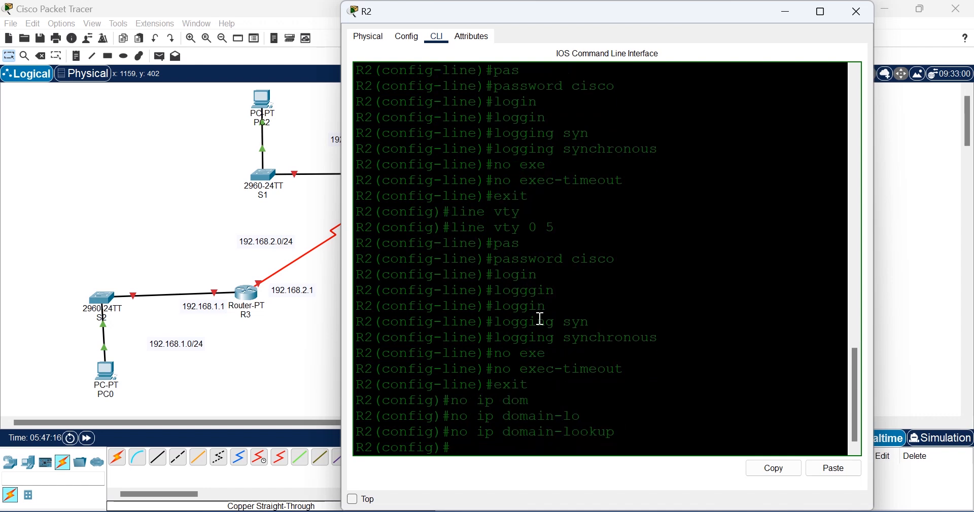
# Step: Set the message-of-the-day banner to #AUTHORISED ACCESS ONLY#
pyautogui.write('ban')
pyautogui.press('Tab')
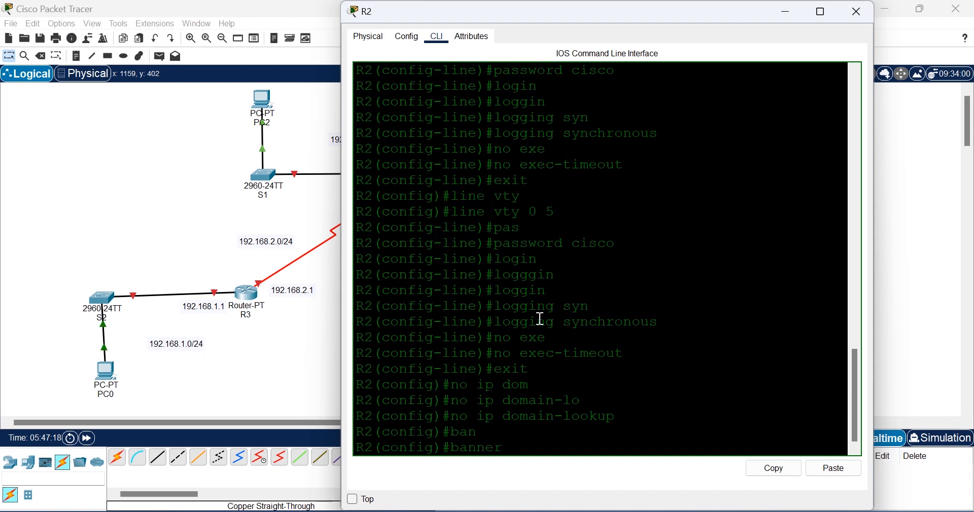
pyautogui.write('mo')
pyautogui.press('Tab')
pyautogui.write('#')
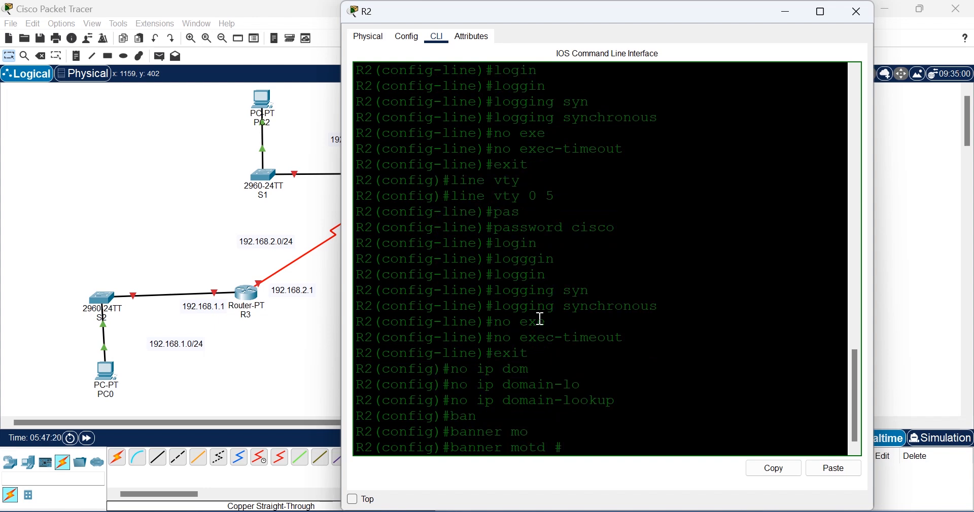
pyautogui.write('AUTHOSI')
pyautogui.press('BackSpace')
pyautogui.write('RISED AC')
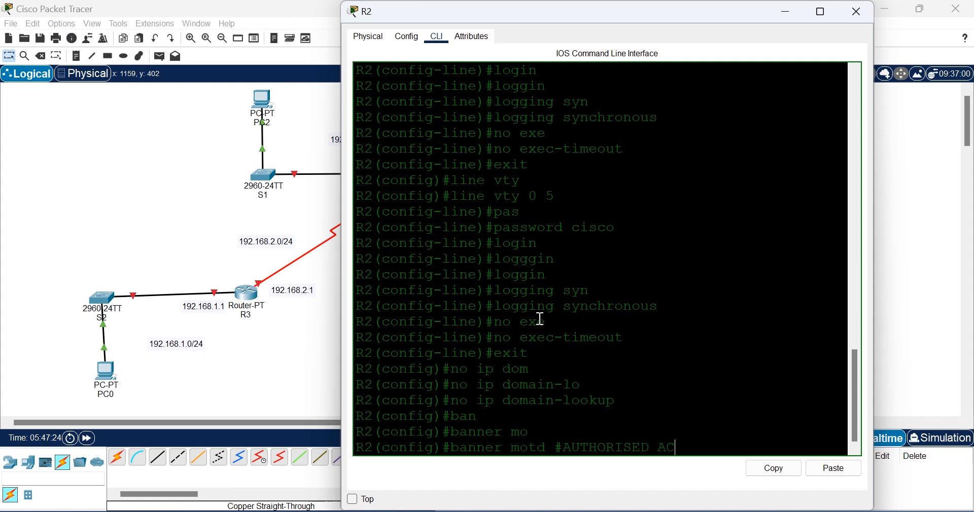
pyautogui.write('CESS ONLY#')
pyautogui.press('Return')
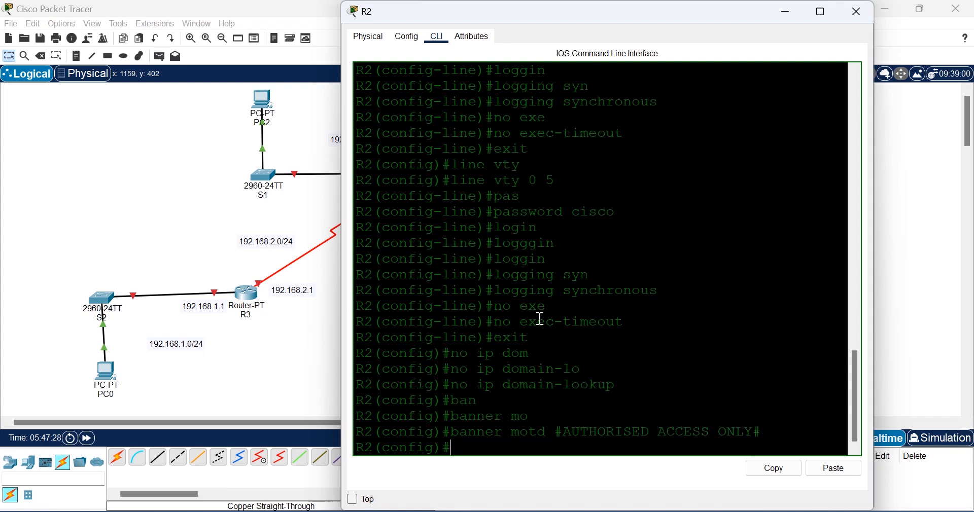
# Step: Save R2's running configuration with do wr
pyautogui.write('do w')
pyautogui.press('Return')
pyautogui.write('r')
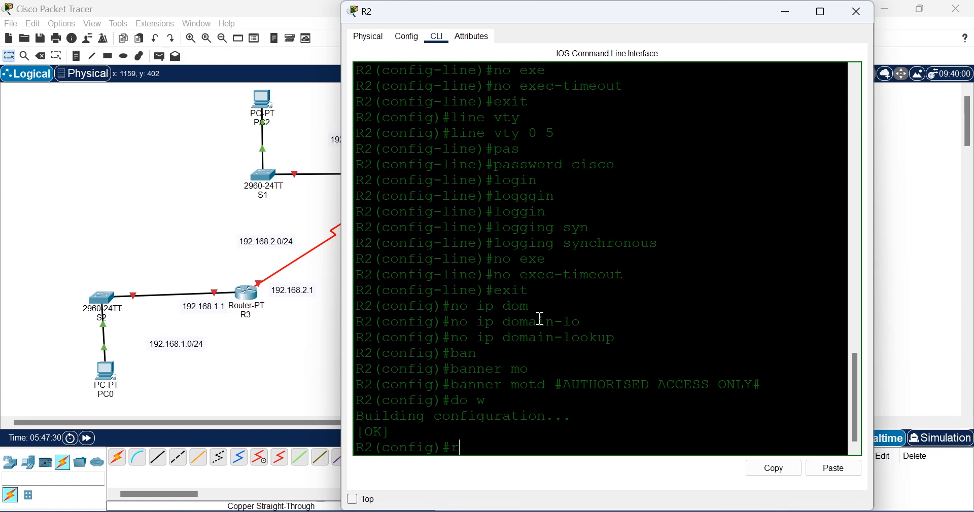
# Step: Return to the topology, open router R1's console, then bring the topology forward again
pyautogui.click(114, 205)
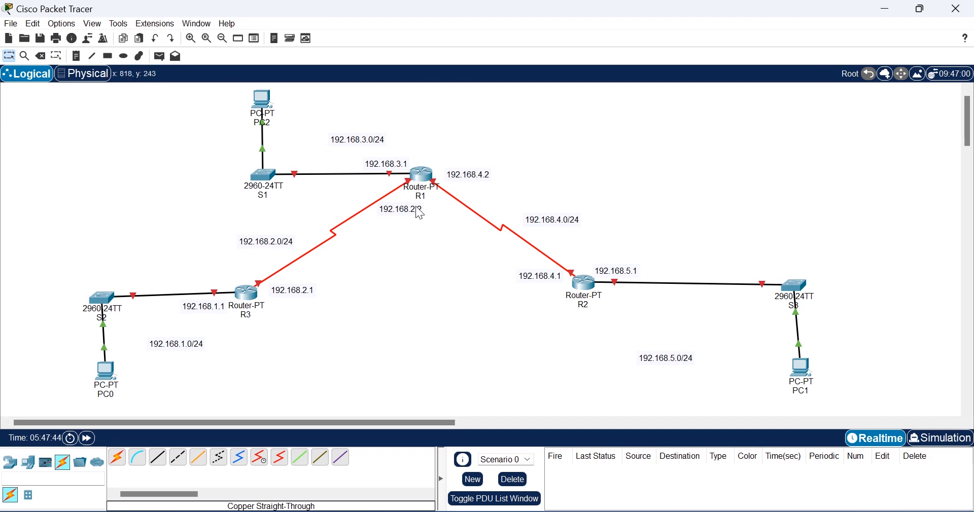
pyautogui.click(423, 175)
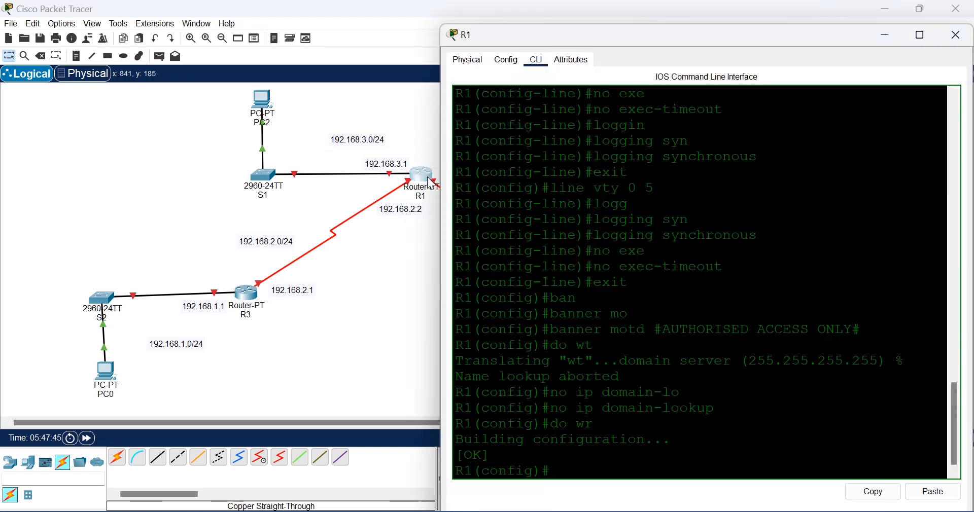
pyautogui.press('Return')
pyautogui.press('Return')
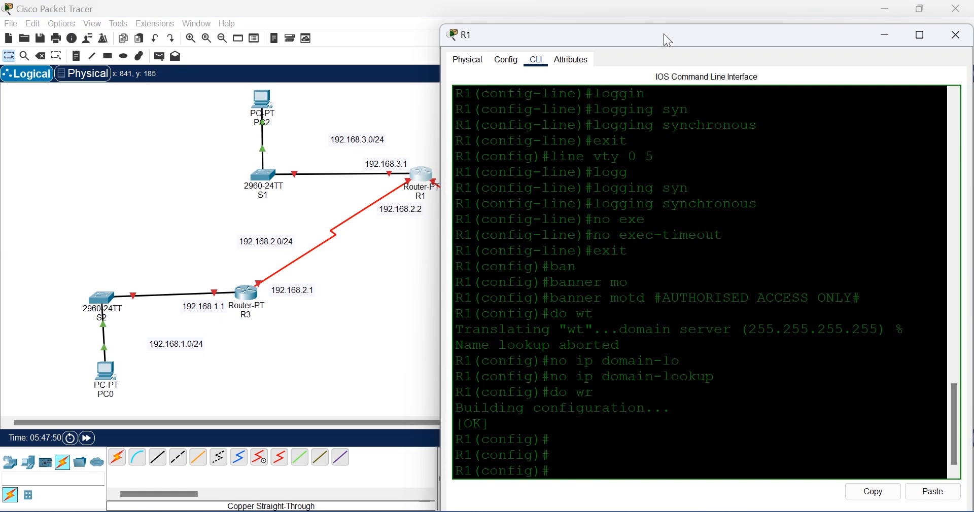
pyautogui.moveTo(664, 34); pyautogui.dragTo(741, 32)
pyautogui.click(401, 263)
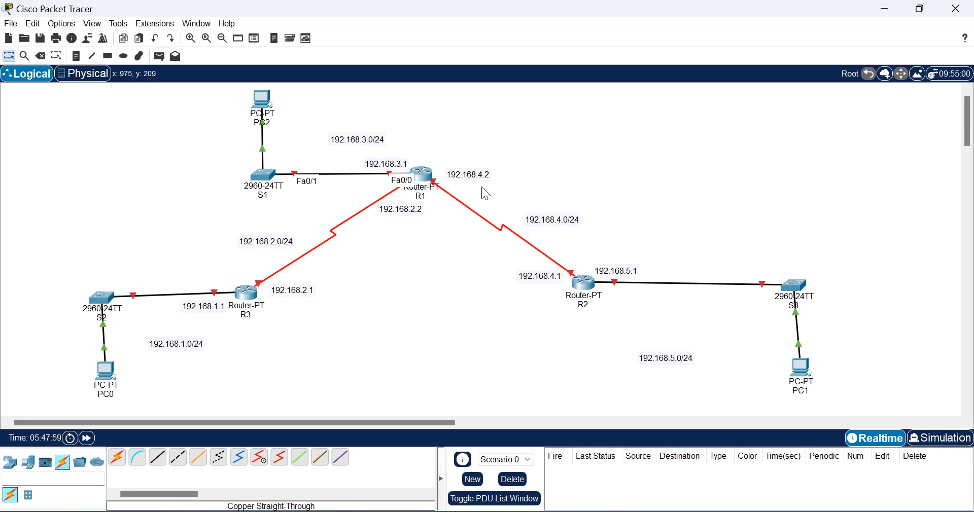
# Step: In R1's CLI, enter configuration for interface FastEthernet0/0
pyautogui.click(423, 174)
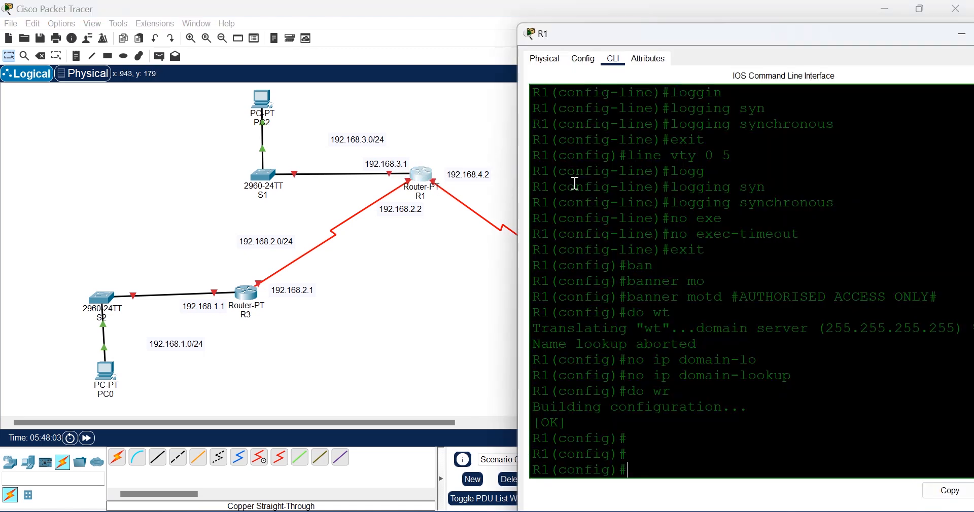
pyautogui.write('fas')
pyautogui.press('Tab')
pyautogui.press('BackSpace')
pyautogui.press('BackSpace')
pyautogui.press('BackSpace')
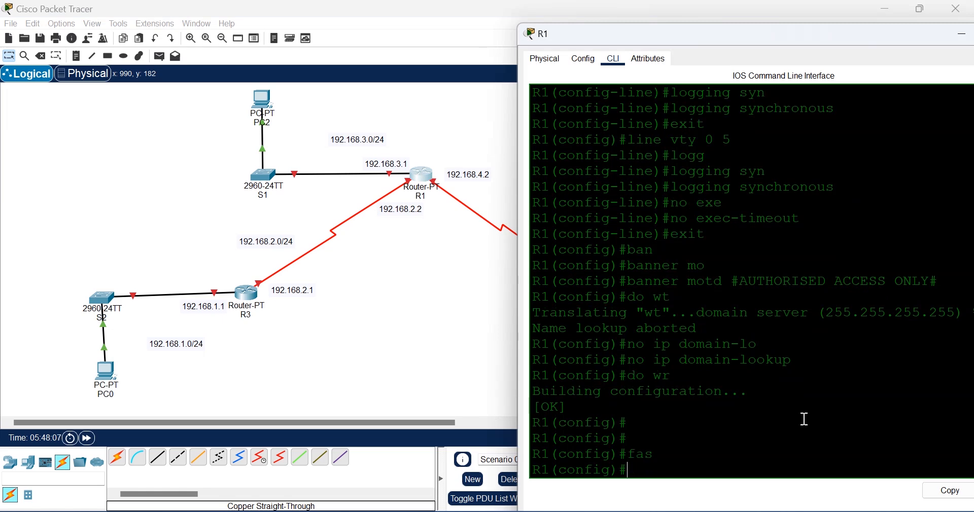
pyautogui.write('inter')
pyautogui.press('Tab')
pyautogui.write('f')
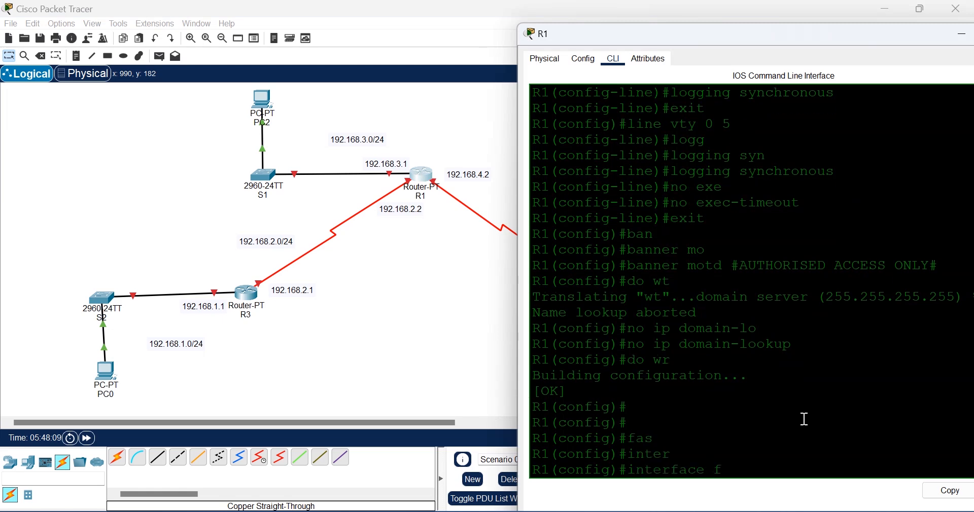
pyautogui.write('as')
pyautogui.press('Tab')
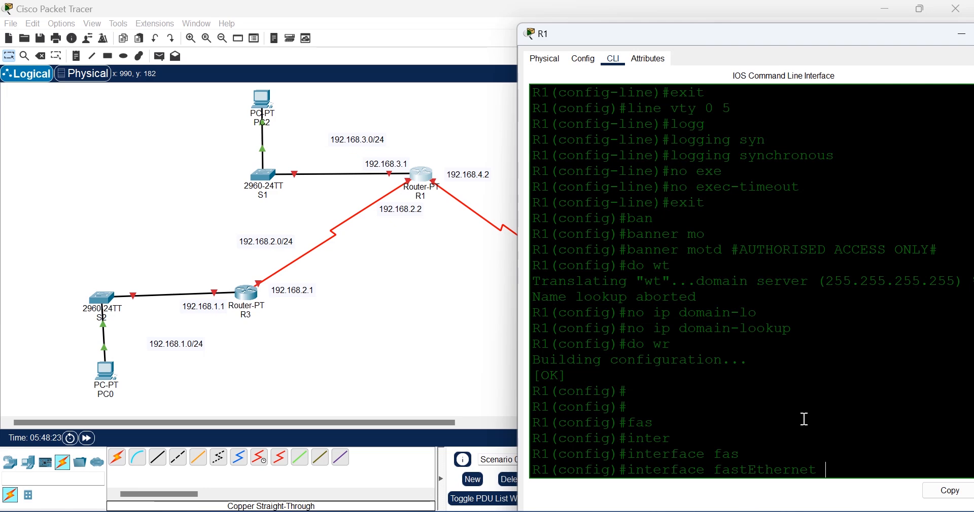
pyautogui.write('0/0')
pyautogui.press('Return')
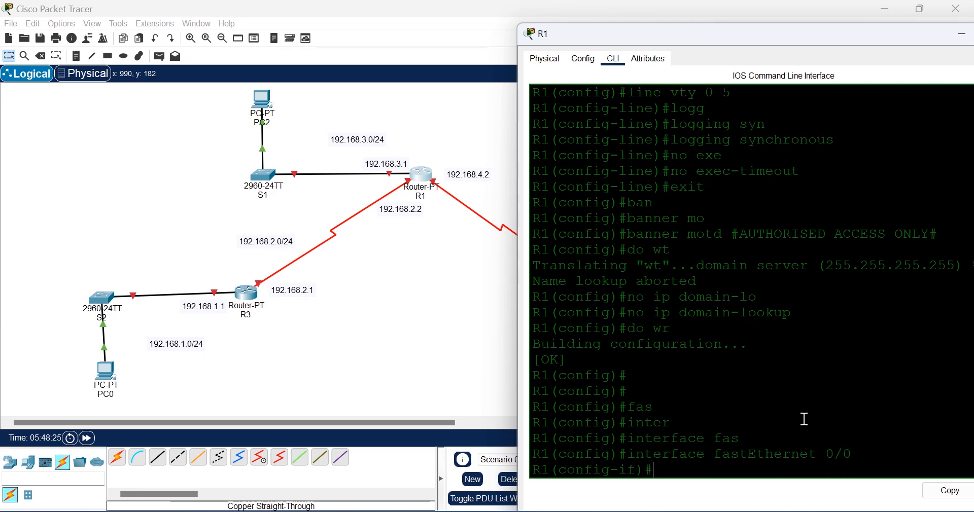
# Step: Assign 192.168.3.1 255.255.255.0 to FastEthernet0/0 and bring it up with no shutdown
pyautogui.write('ip add')
pyautogui.press('Tab')
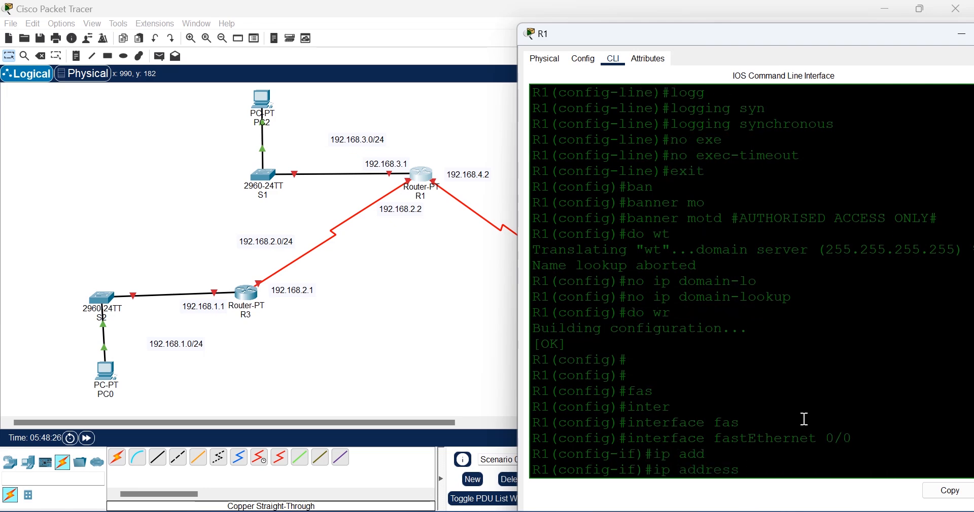
pyautogui.write('192.168.3.1 255.255.255')
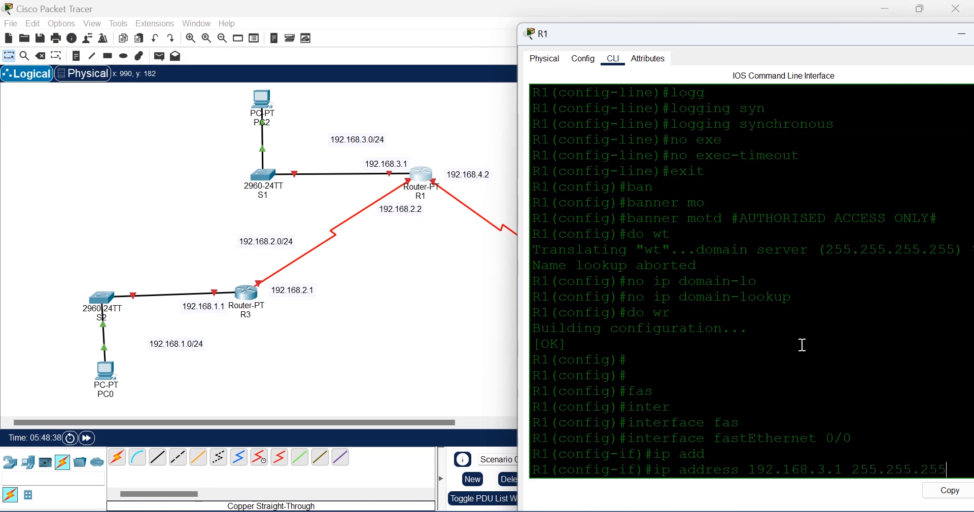
pyautogui.moveTo(746, 36); pyautogui.dragTo(672, 153)
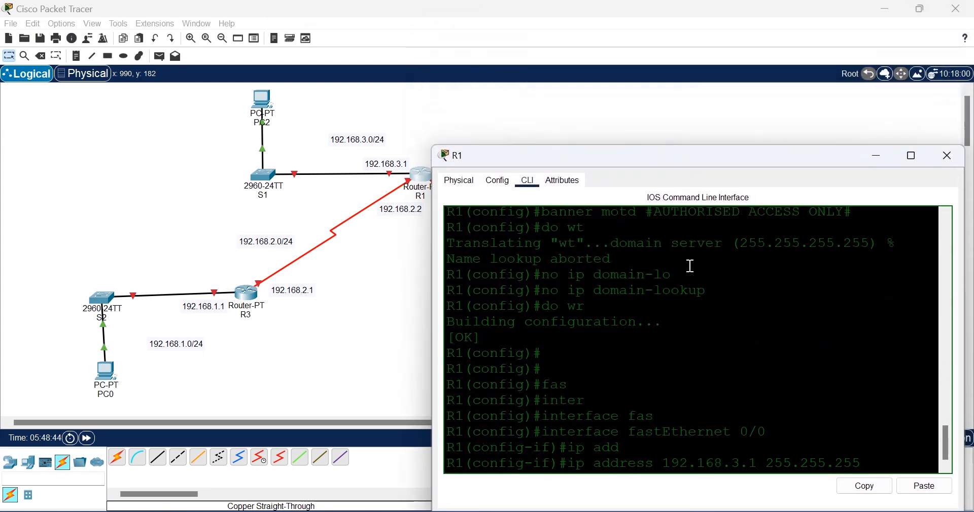
pyautogui.moveTo(672, 155); pyautogui.dragTo(664, 63)
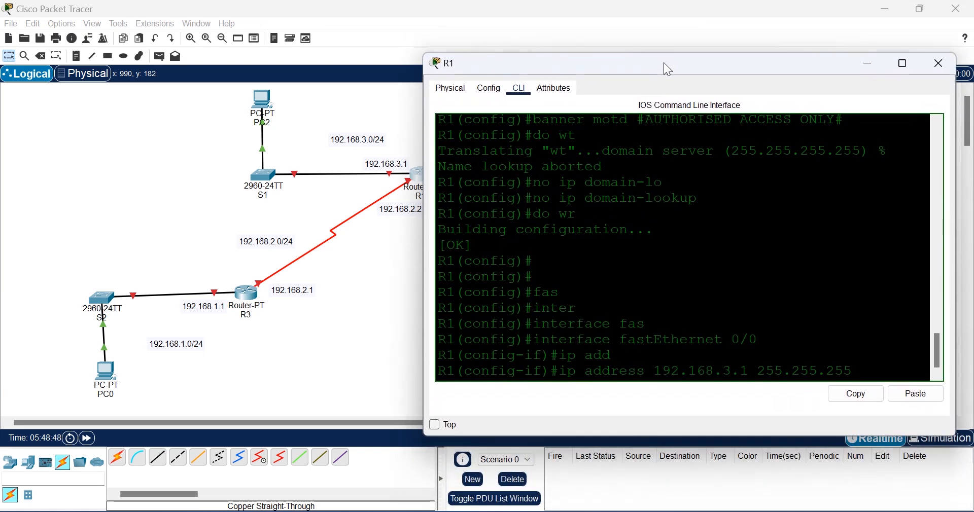
pyautogui.write('.0')
pyautogui.press('Return')
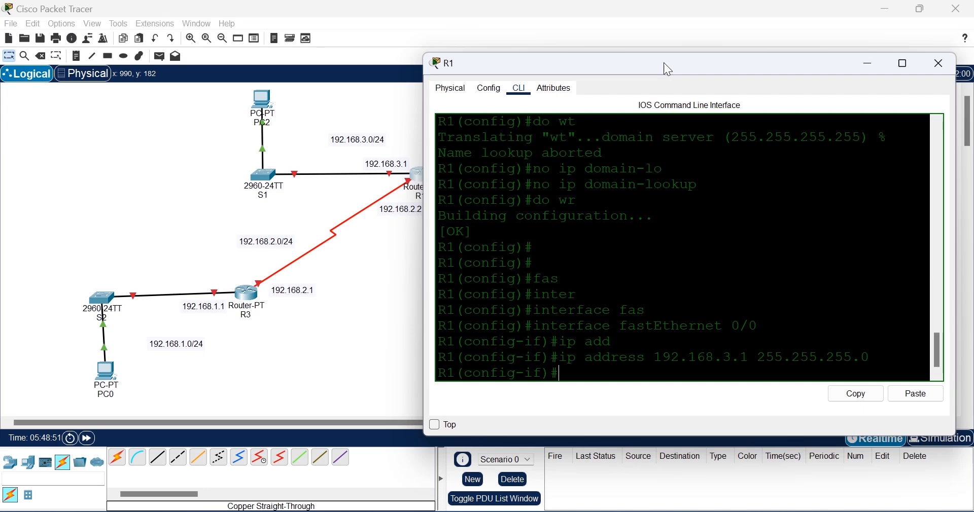
pyautogui.write('no shut')
pyautogui.press('Return')
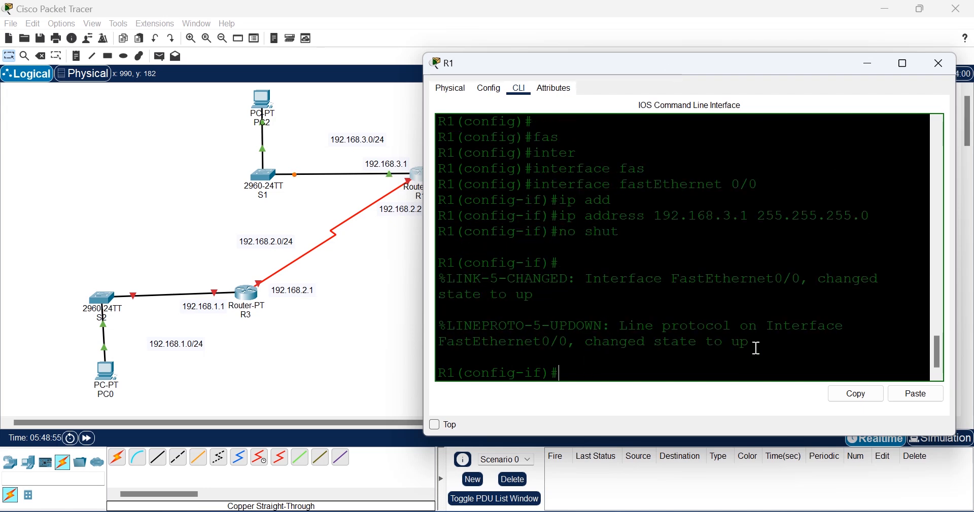
pyautogui.moveTo(753, 343); pyautogui.dragTo(586, 343)
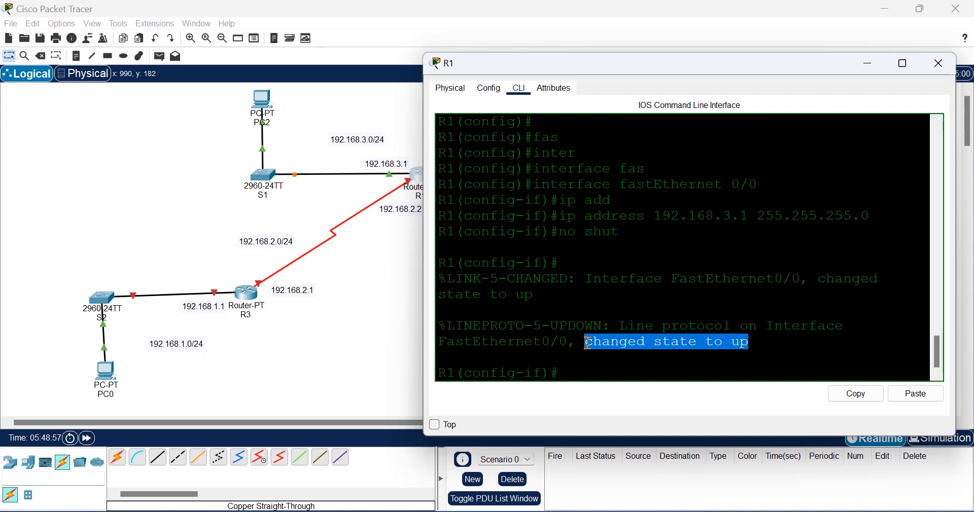
pyautogui.click(578, 366)
# Step: Leave FastEthernet0/0 and enter configuration for R1's interface Serial2/0
pyautogui.write('e')
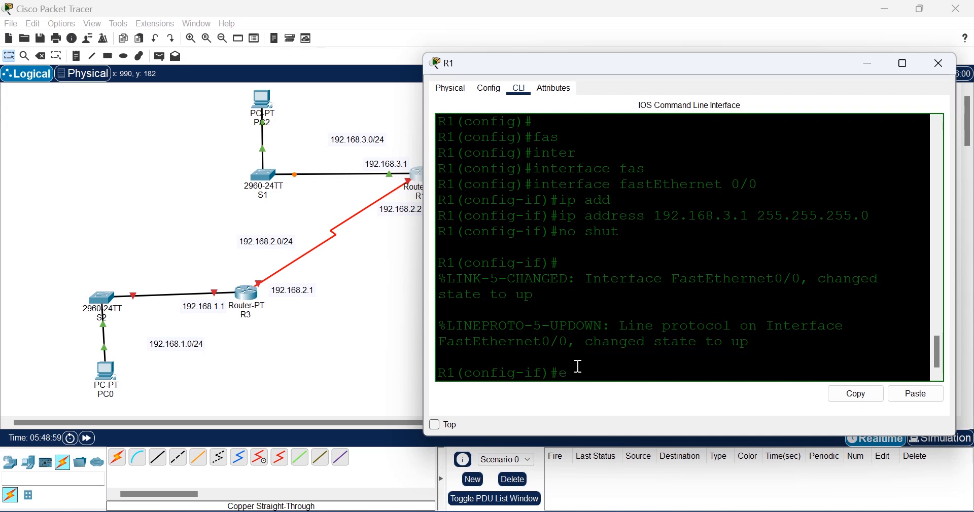
pyautogui.write('xit')
pyautogui.press('Return')
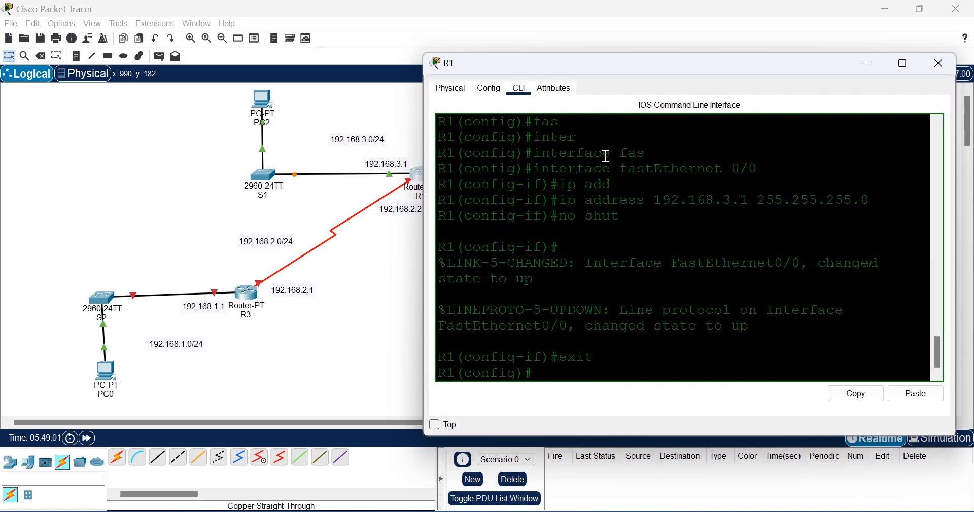
pyautogui.write('inter')
pyautogui.press('Tab')
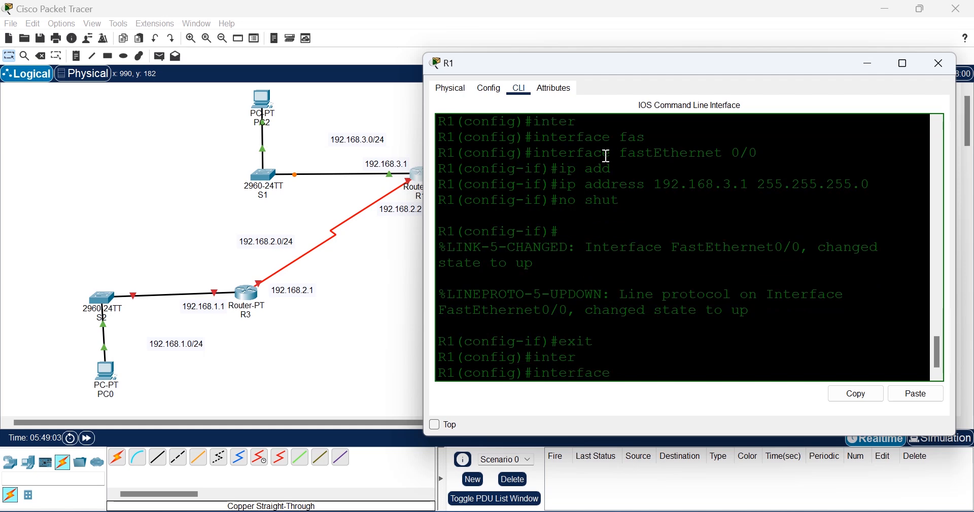
pyautogui.write('se')
pyautogui.press('Tab')
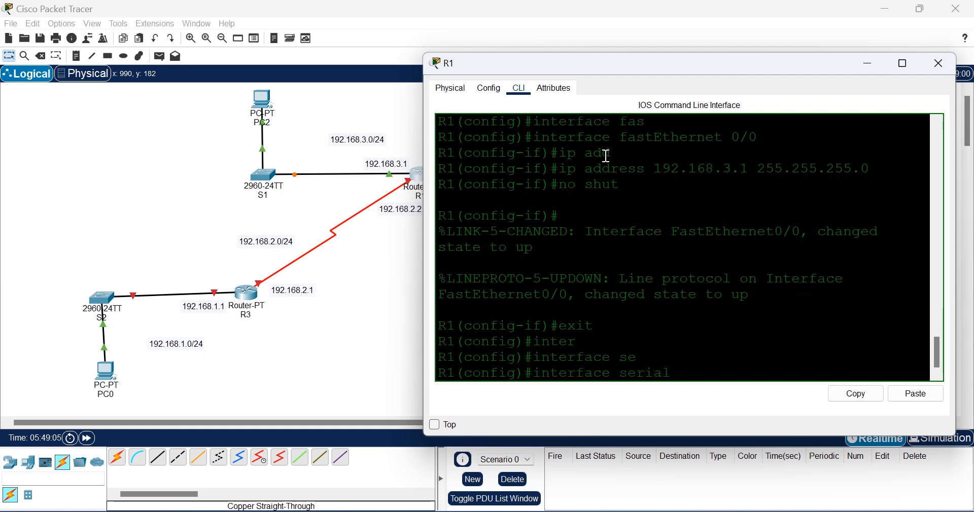
pyautogui.write('2/0')
pyautogui.press('Return')
# Step: Assign 192.168.2.2 255.255.255.0 to Serial2/0
pyautogui.write('ip add')
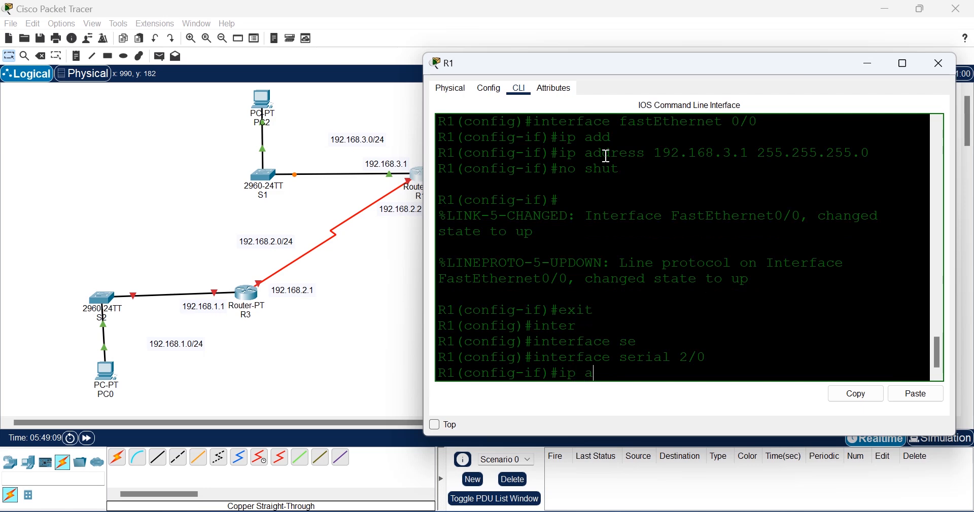
pyautogui.press('Tab')
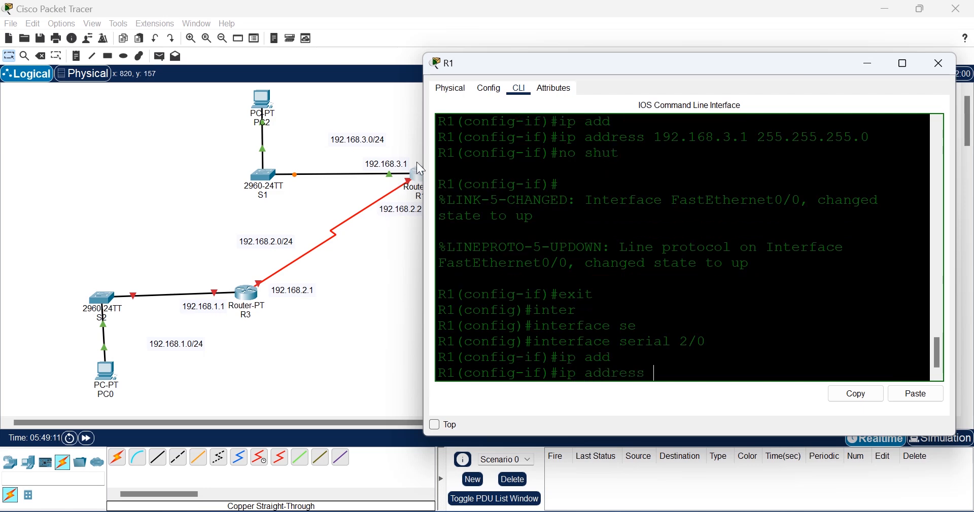
pyautogui.moveTo(650, 60); pyautogui.dragTo(671, 60)
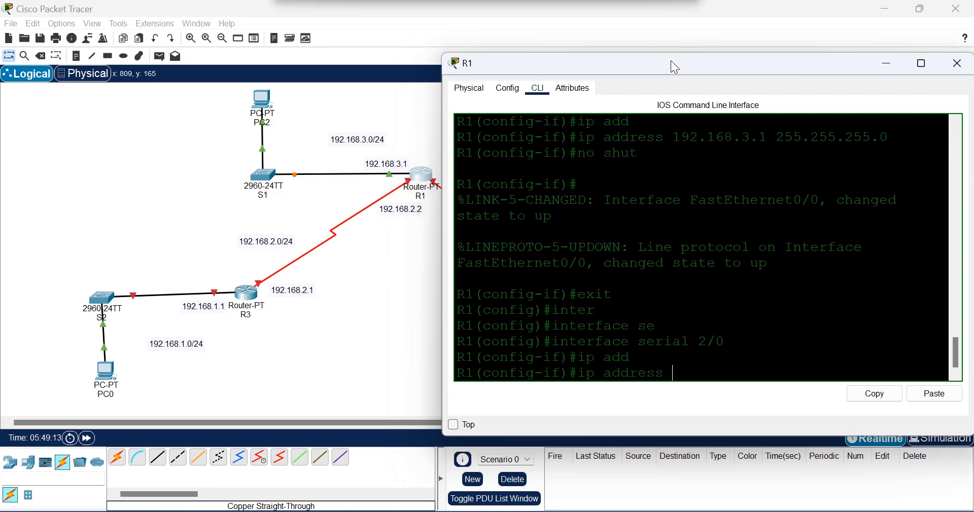
pyautogui.write('1')
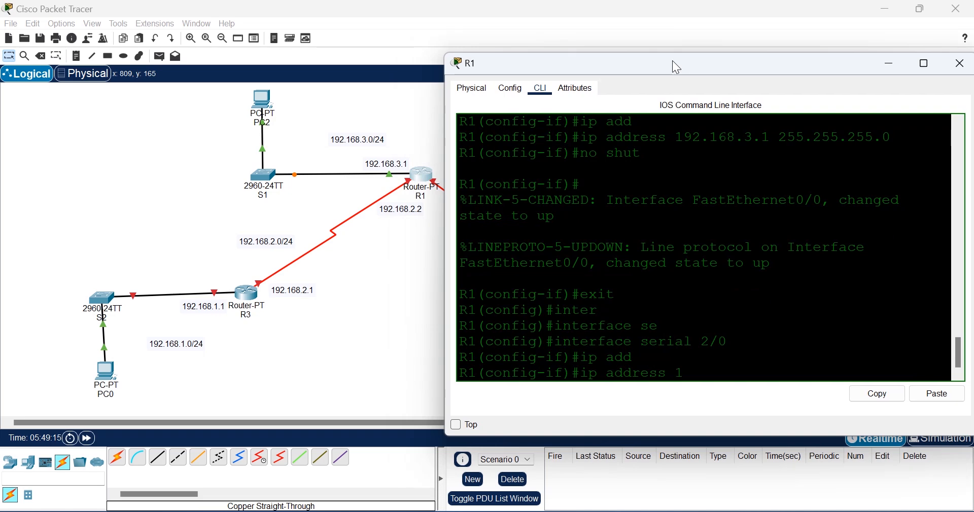
pyautogui.write('92.169')
pyautogui.press('BackSpace')
pyautogui.write('8.2.2 255.255.25')
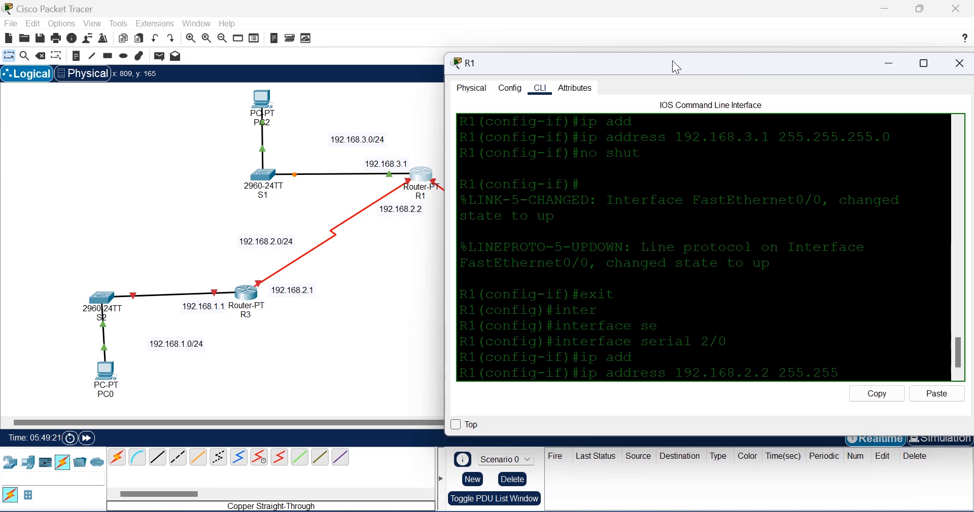
pyautogui.write('5.0')
pyautogui.press('Return')
# Step: Enable Serial2/0 with no shutdown and return to global configuration
pyautogui.write('no shiut')
pyautogui.press('Return')
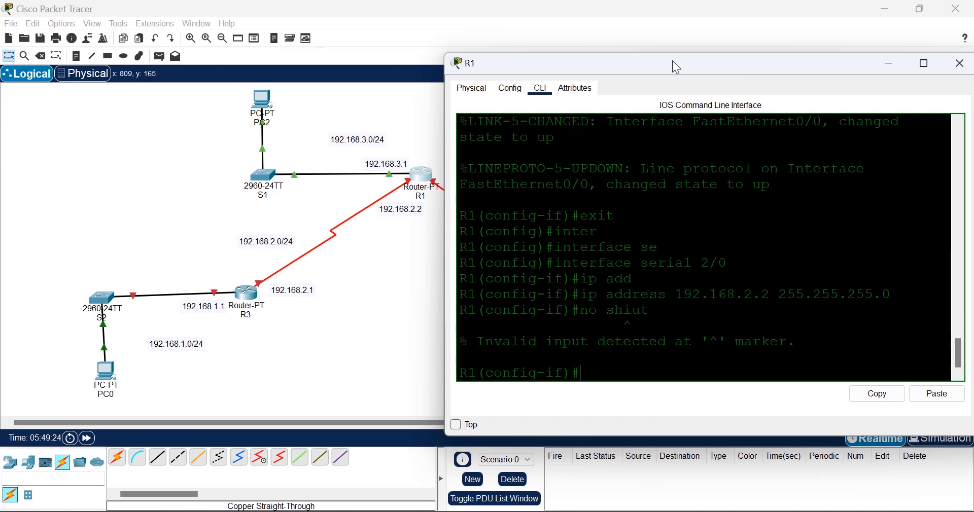
pyautogui.press('Up')
pyautogui.press('BackSpace')
pyautogui.press('BackSpace')
pyautogui.press('BackSpace')
pyautogui.write('ut')
pyautogui.press('Return')
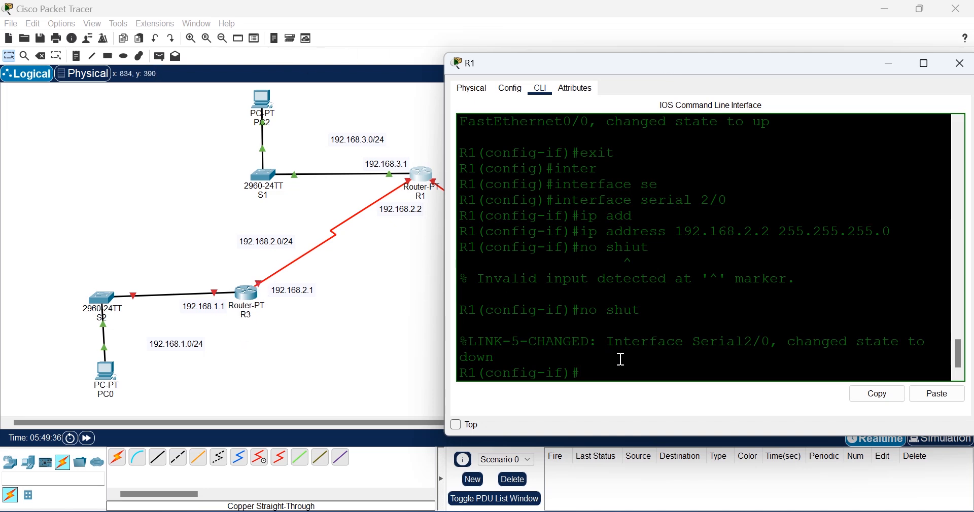
pyautogui.write('exit')
pyautogui.press('Return')
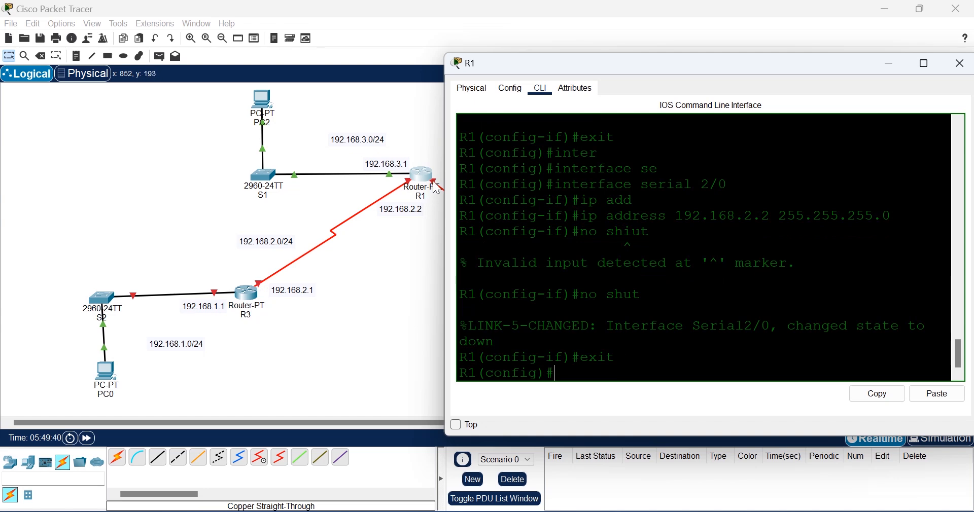
# Step: Enter configuration for R1's interface Serial3/0
pyautogui.write('inter')
pyautogui.press('Tab')
pyautogui.write('se')
pyautogui.press('Tab')
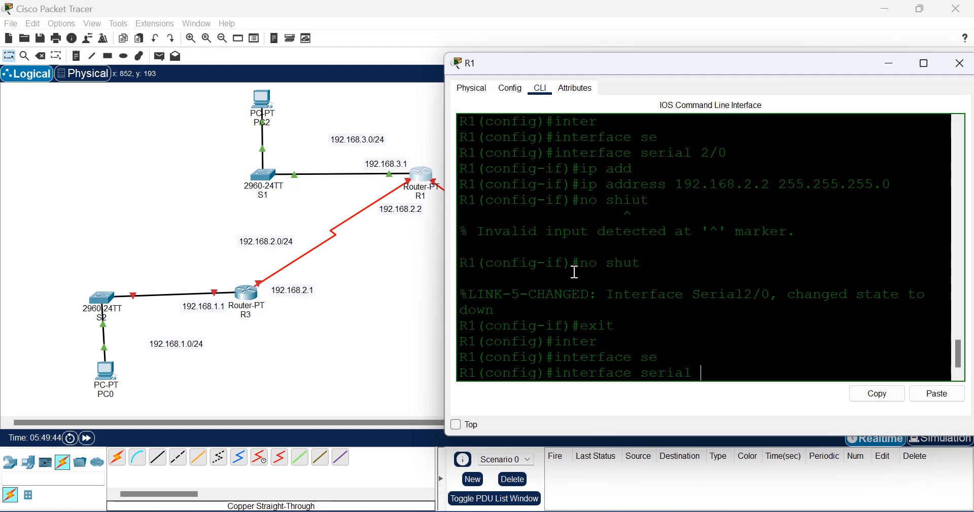
pyautogui.write('3/0')
pyautogui.press('Return')
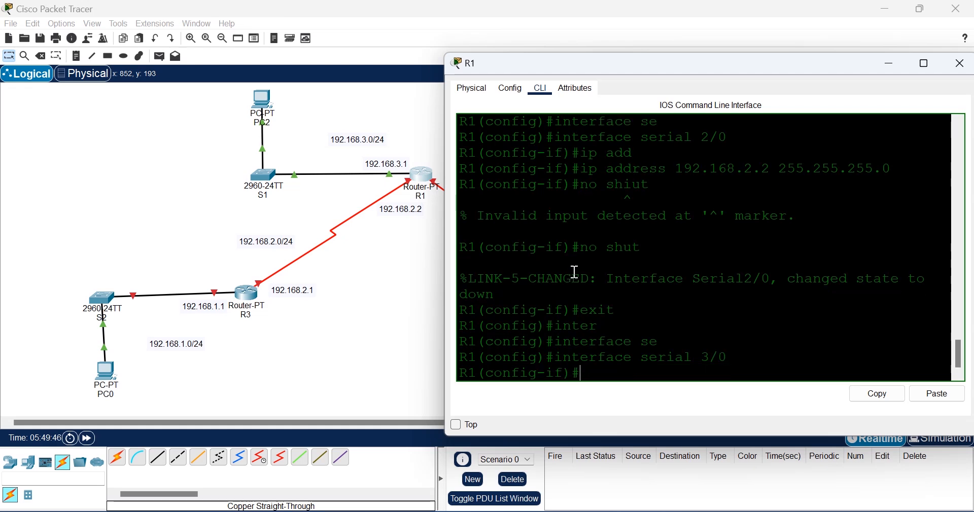
# Step: Assign 192.168.4.2 255.255.255.0 to Serial3/0
pyautogui.write('ip add')
pyautogui.press('Tab')
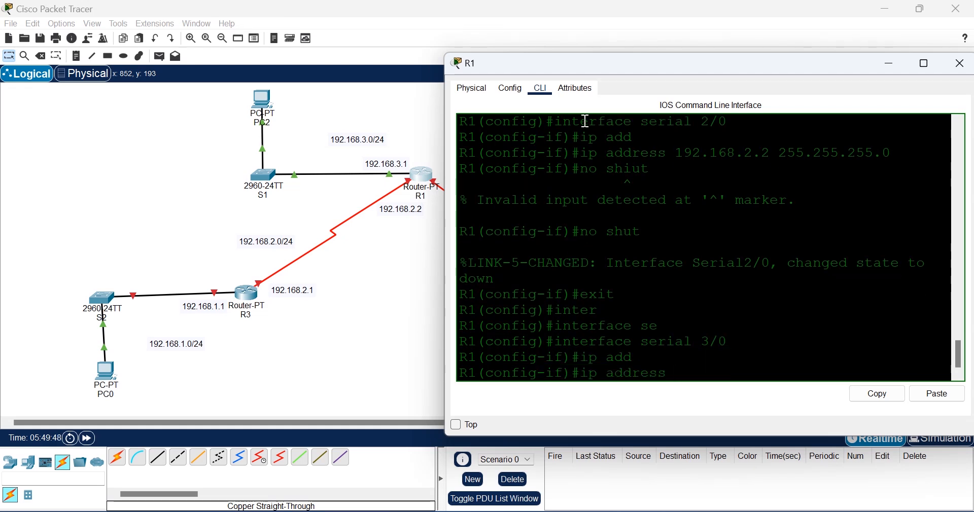
pyautogui.moveTo(689, 67); pyautogui.dragTo(605, 298)
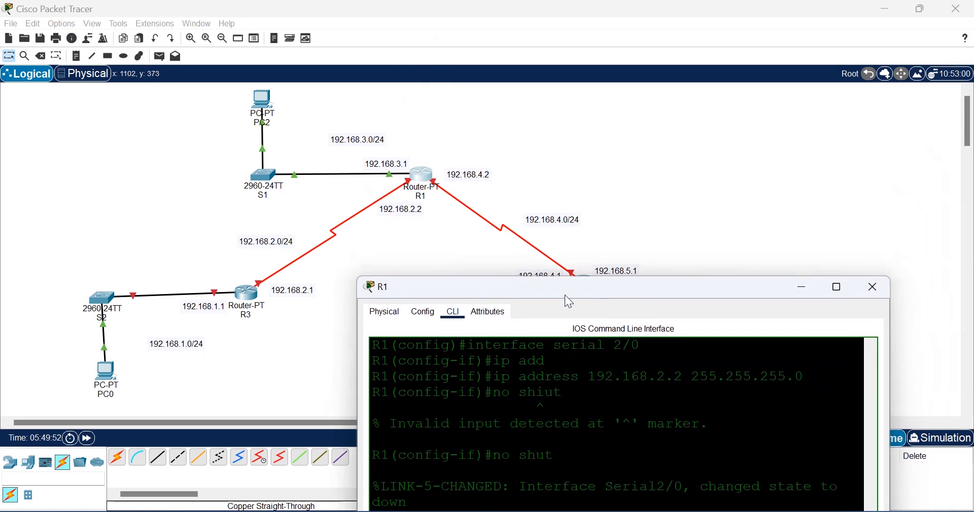
pyautogui.moveTo(564, 292); pyautogui.dragTo(580, 93)
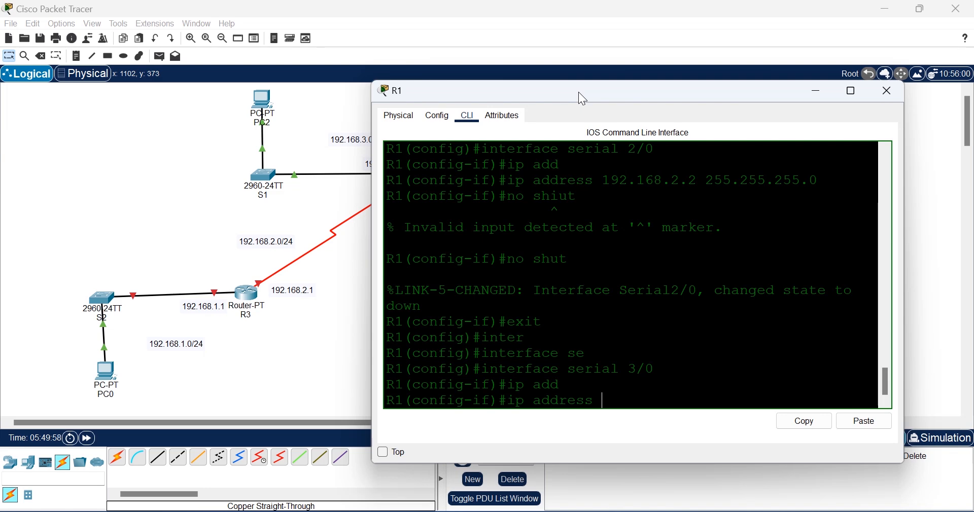
pyautogui.write('192.168.4.2 255.25')
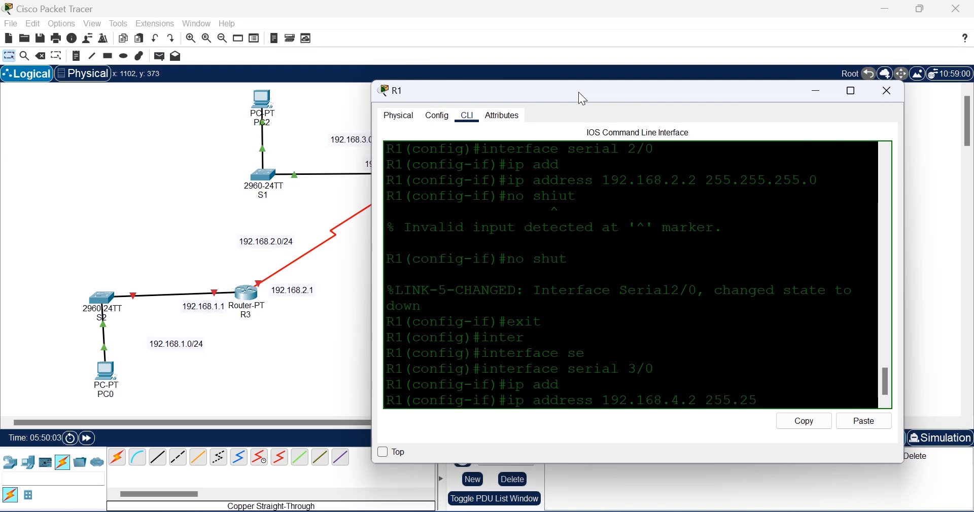
pyautogui.write('5.255.')
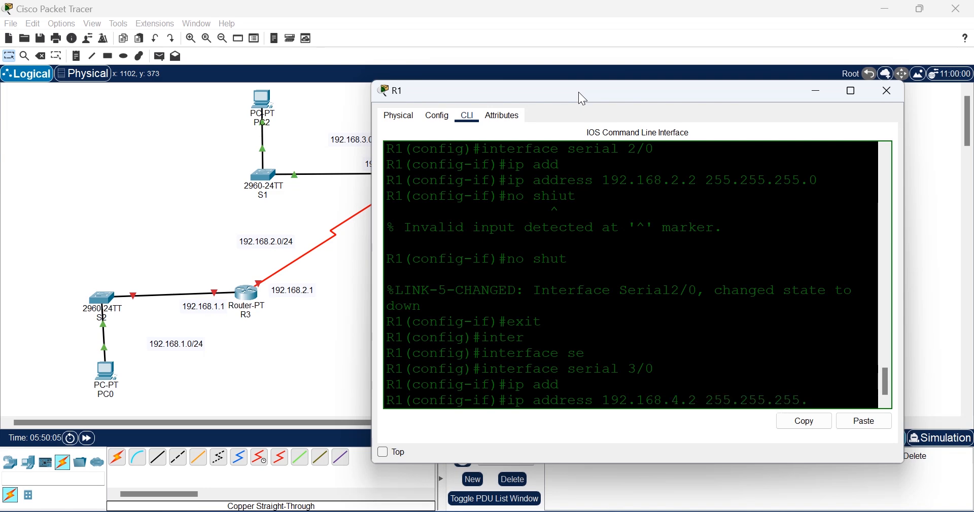
pyautogui.write('0')
pyautogui.press('Return')
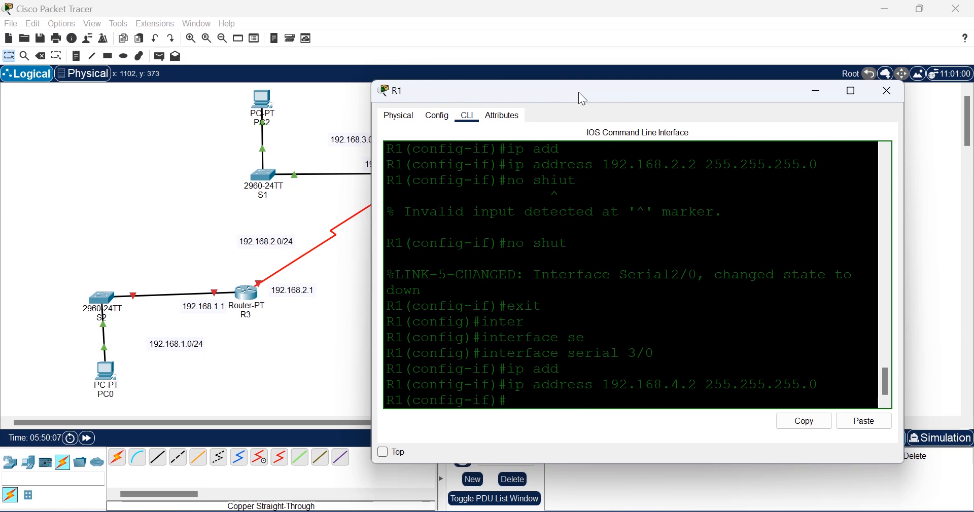
# Step: Enable Serial3/0 with no shutdown
pyautogui.write('no shut')
pyautogui.press('Return')
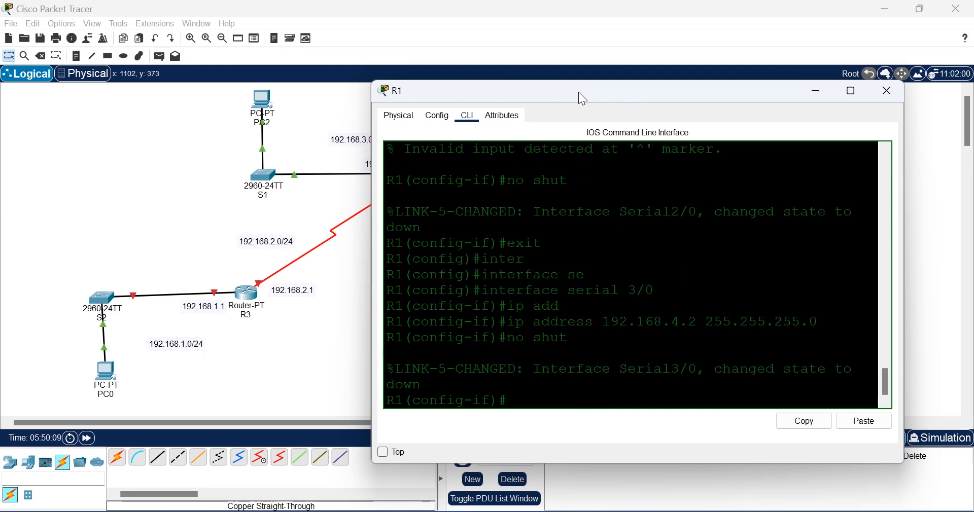
pyautogui.click(157, 200)
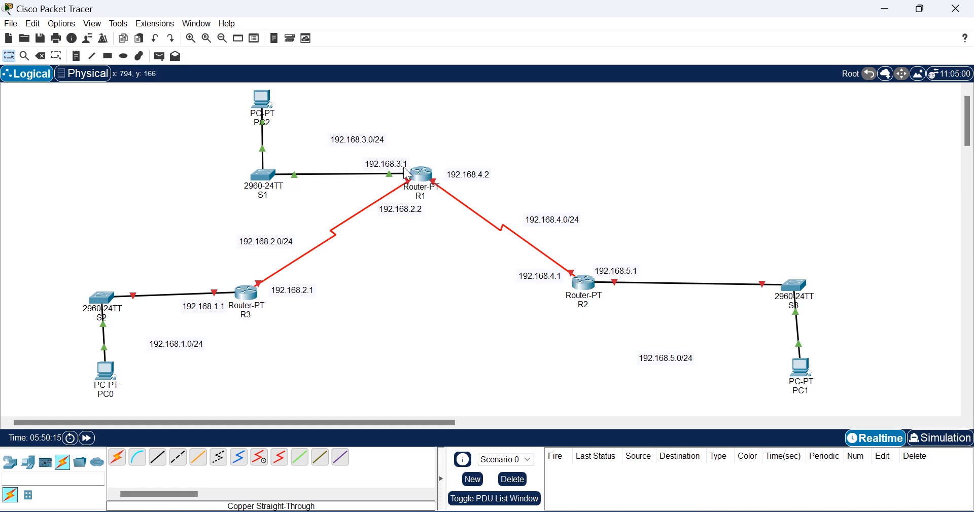
pyautogui.click(421, 175)
# Step: Exit the interface, save R1's configuration with do wr, and close R1's window
pyautogui.write('e')
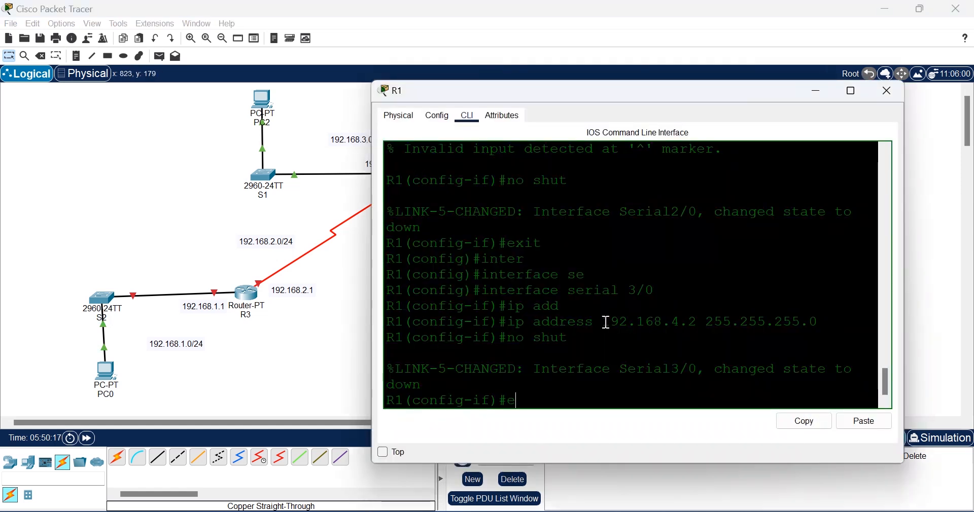
pyautogui.write('xit')
pyautogui.press('Return')
pyautogui.write('do w')
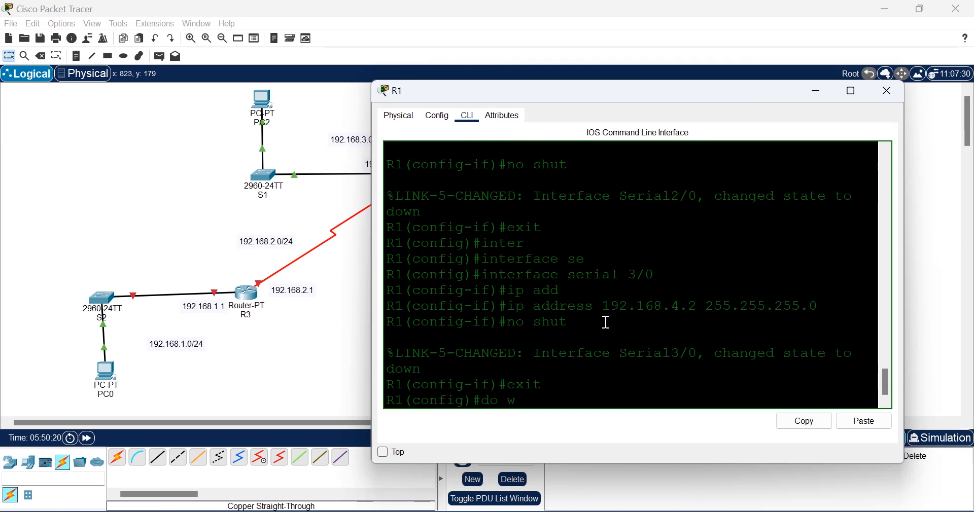
pyautogui.press('Return')
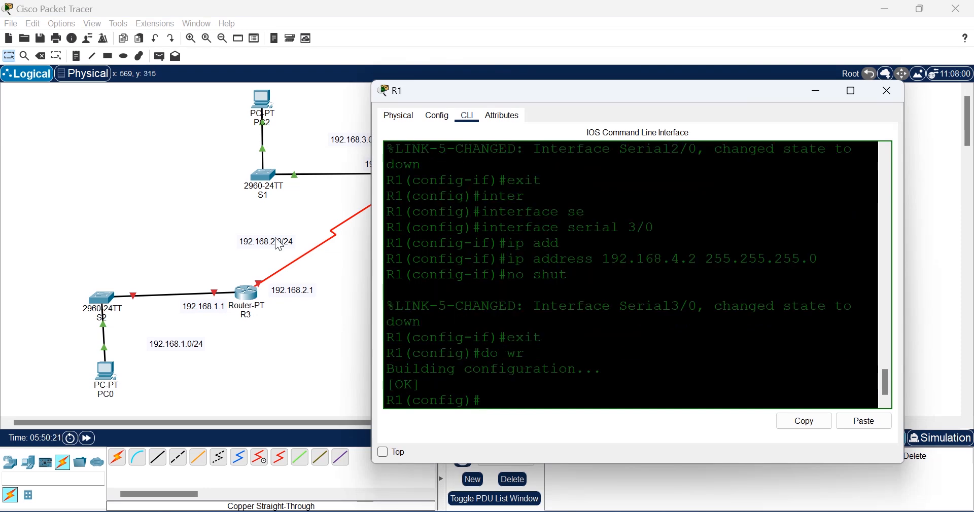
pyautogui.click(184, 227)
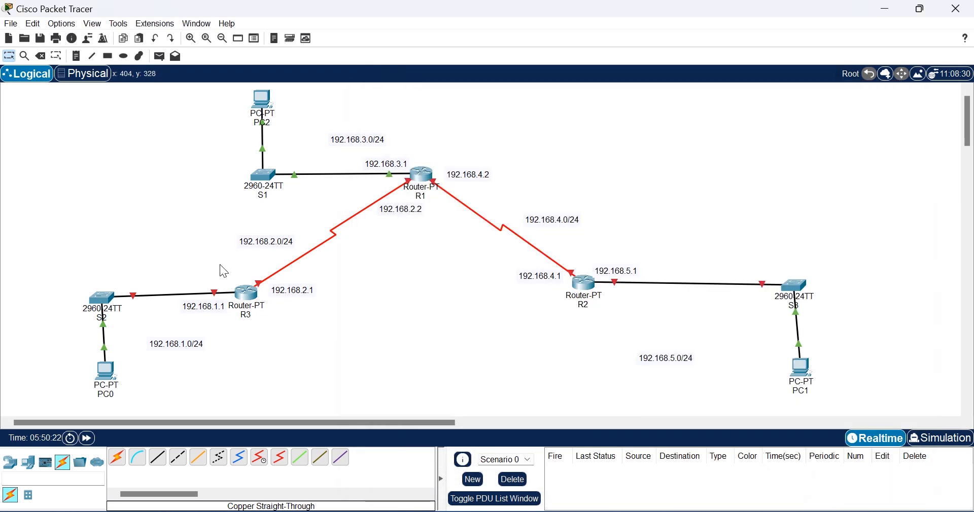
# Step: Open router R3's CLI window, reposition and scroll it, then close and reopen it
pyautogui.click(247, 294)
pyautogui.press('Return')
pyautogui.press('Return')
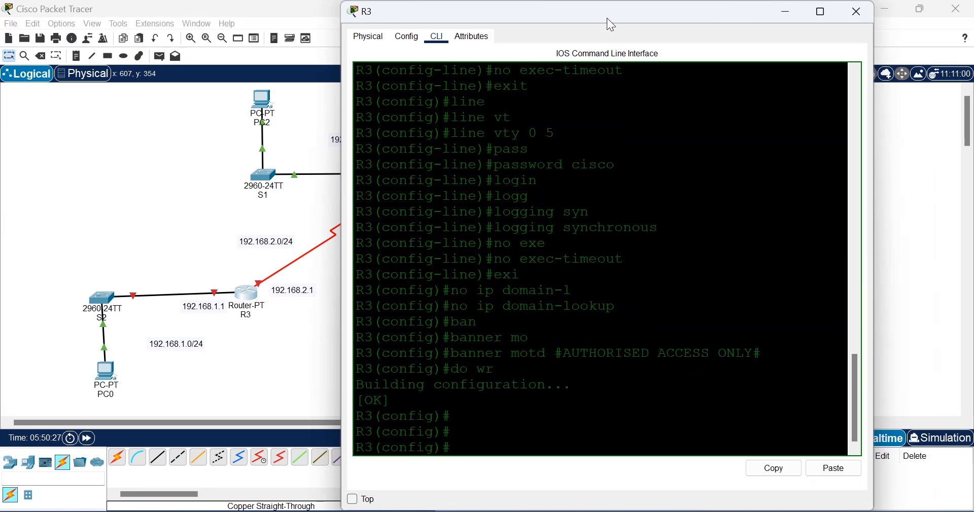
pyautogui.moveTo(608, 19); pyautogui.dragTo(681, 104)
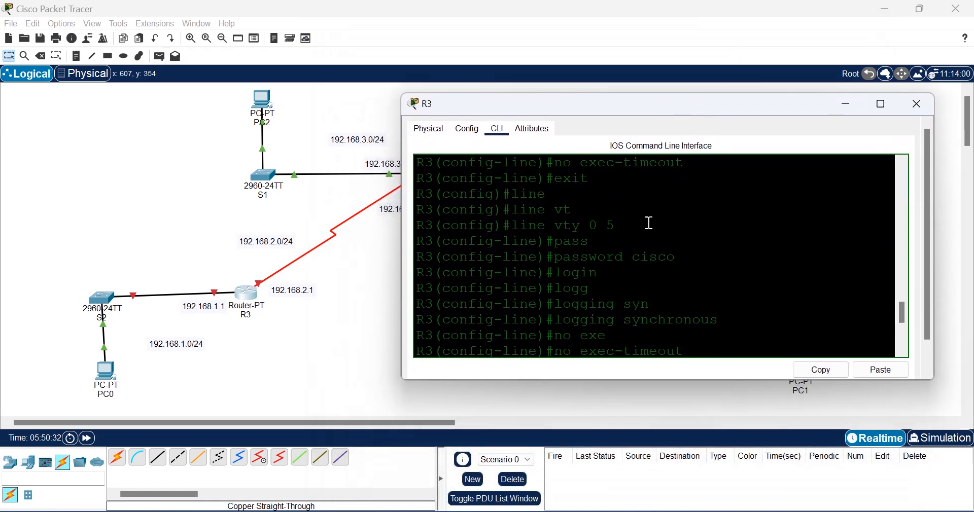
pyautogui.scroll(-6, 651, 223)
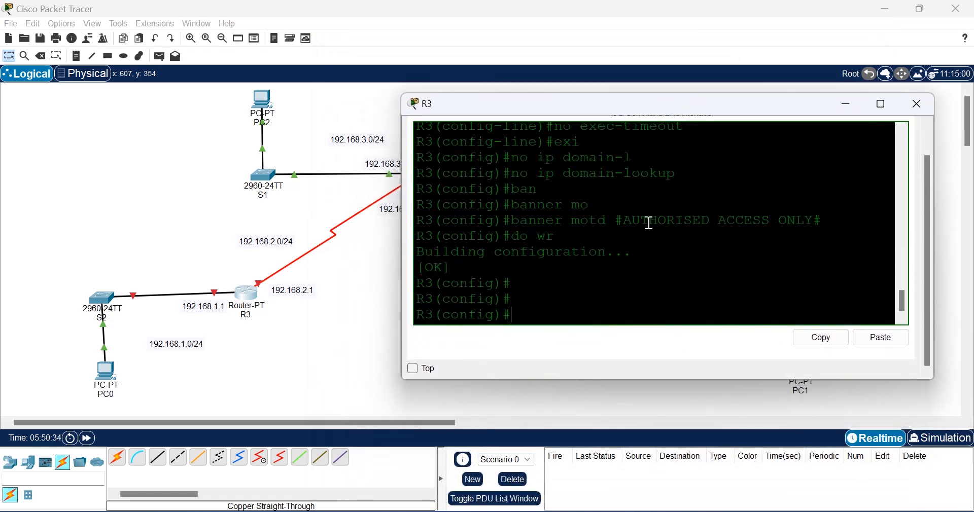
pyautogui.click(230, 335)
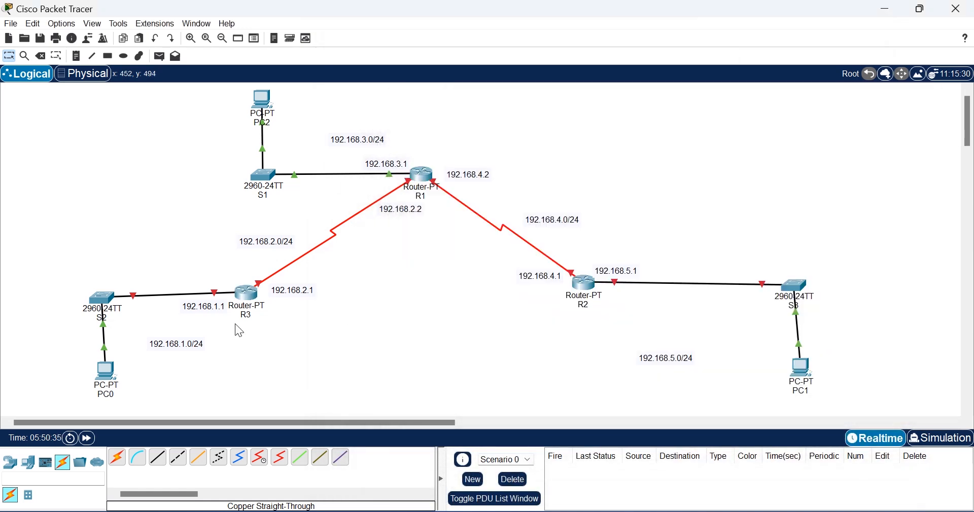
pyautogui.click(246, 293)
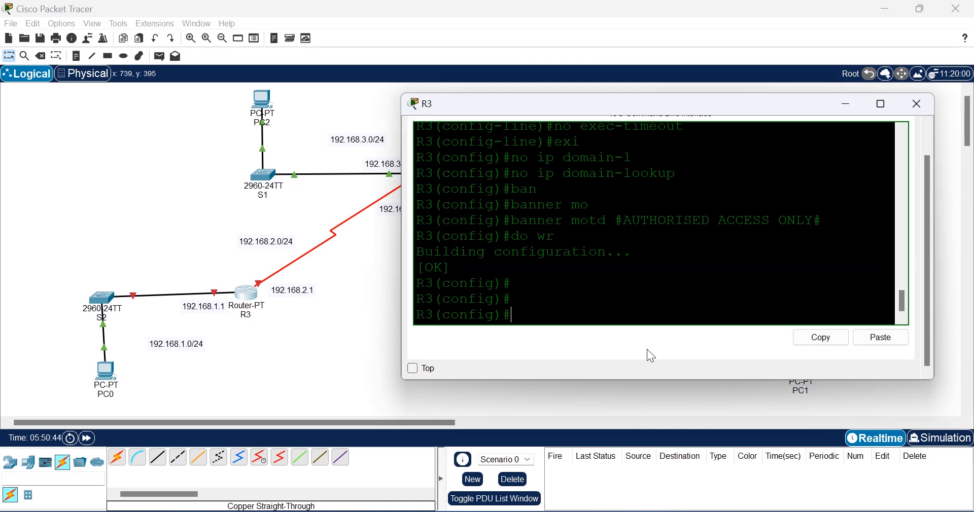
# Step: In R3's CLI, enter configuration for interface Serial2/0
pyautogui.write('inter')
pyautogui.press('Tab')
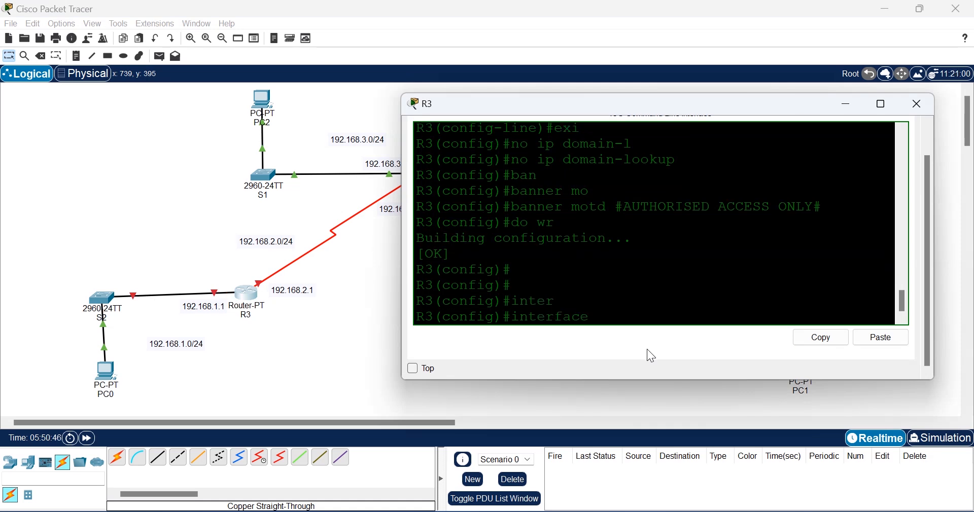
pyautogui.write('se')
pyautogui.press('Tab')
pyautogui.write('2/0')
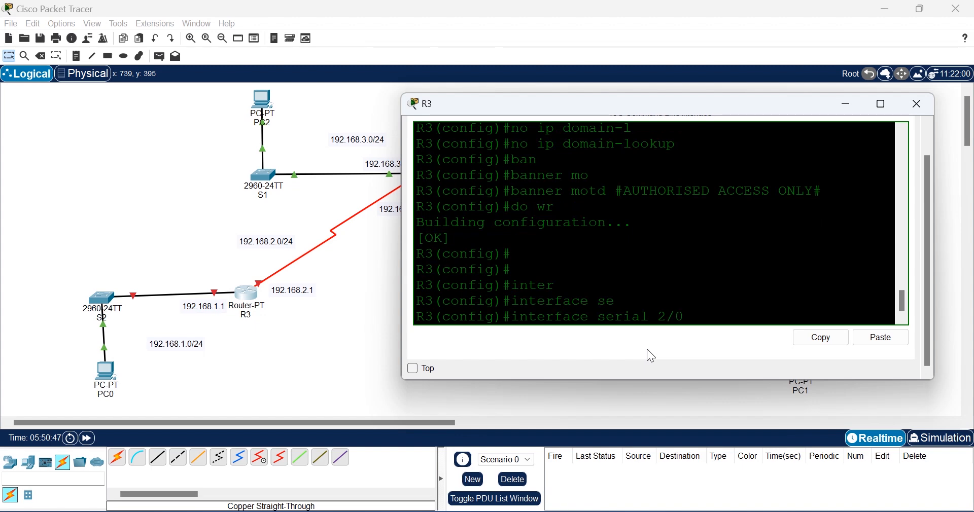
pyautogui.press('Return')
# Step: Assign 192.168.2.1 255.255.255.0 to Serial2/0
pyautogui.write('ip add')
pyautogui.press('Tab')
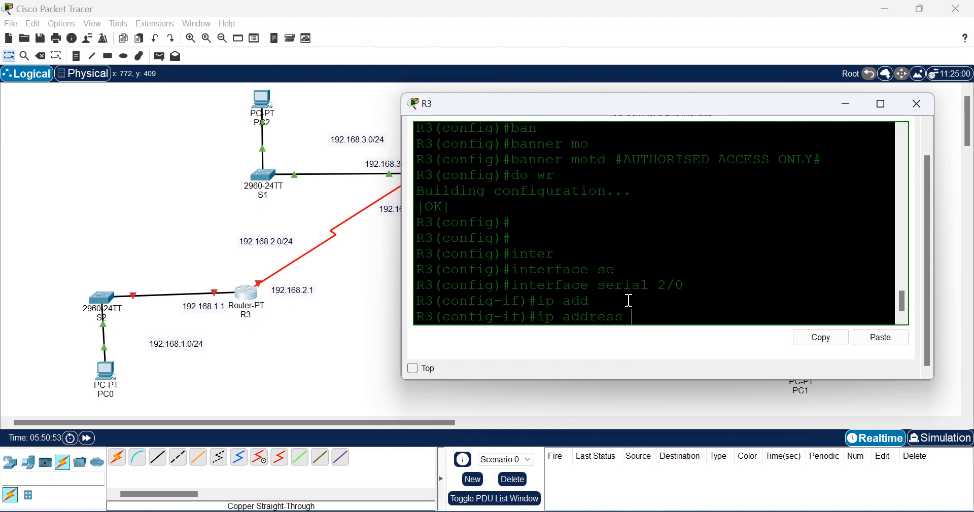
pyautogui.write('192.168.2.1 255.255.255.0')
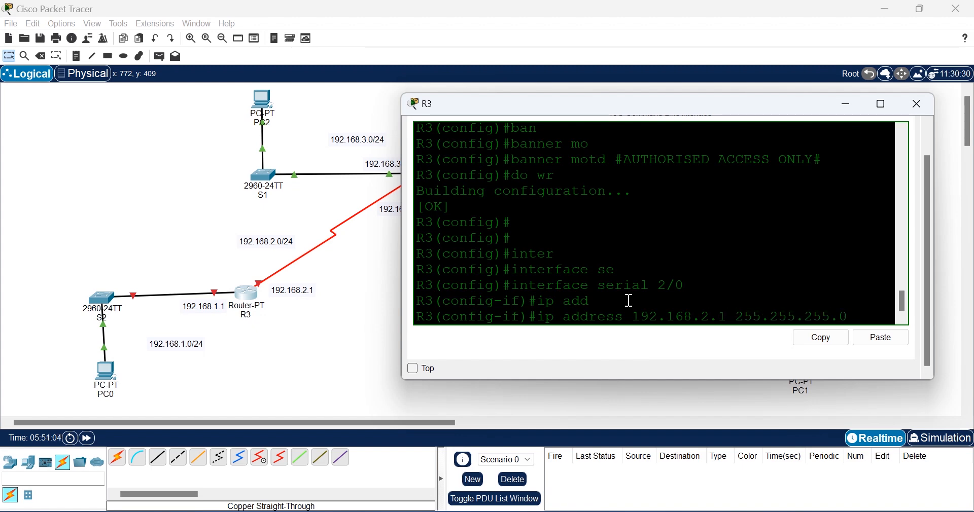
pyautogui.press('Return')
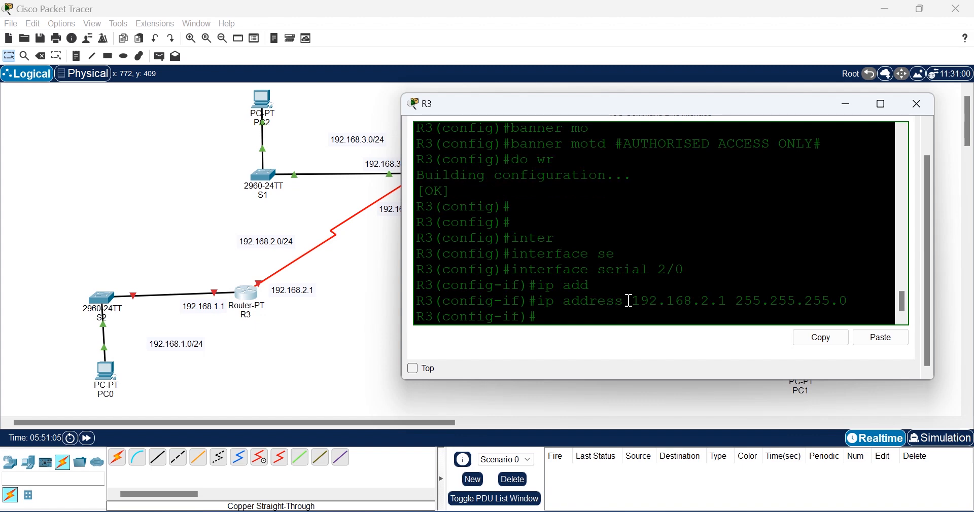
# Step: Enable Serial2/0 with no shutdown and confirm its link comes up
pyautogui.write('no shit')
pyautogui.press('Return')
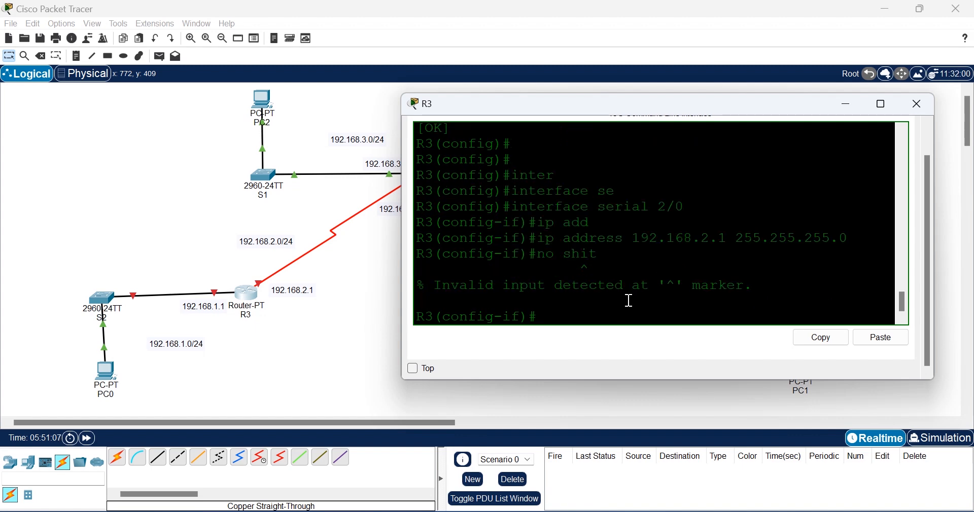
pyautogui.press('Up')
pyautogui.press('BackSpace')
pyautogui.write('ut')
pyautogui.press('Tab')
pyautogui.press('Return')
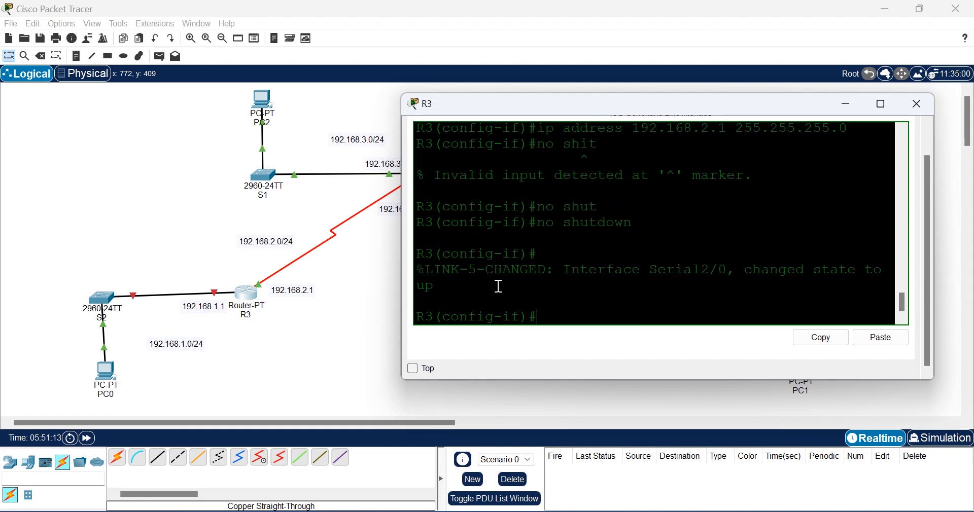
pyautogui.moveTo(435, 287); pyautogui.dragTo(425, 275)
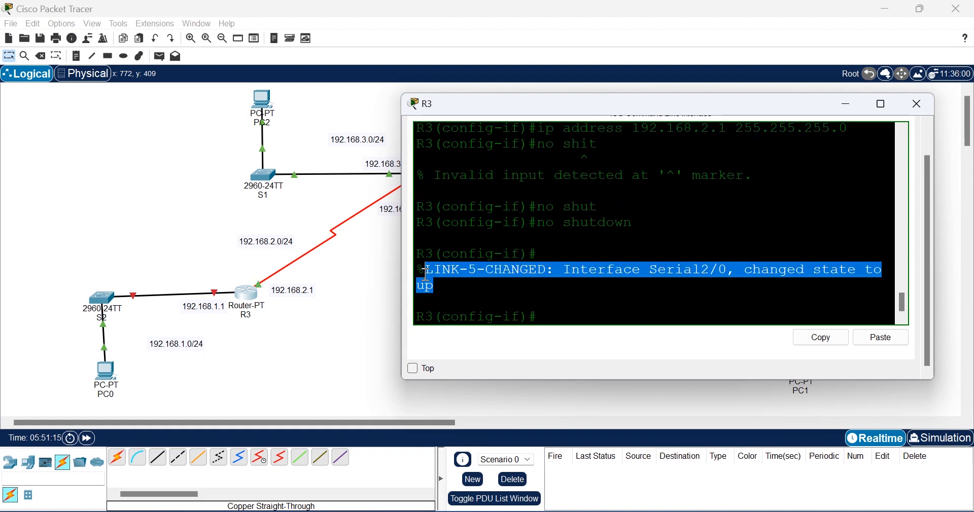
pyautogui.press('Return')
pyautogui.press('Return')
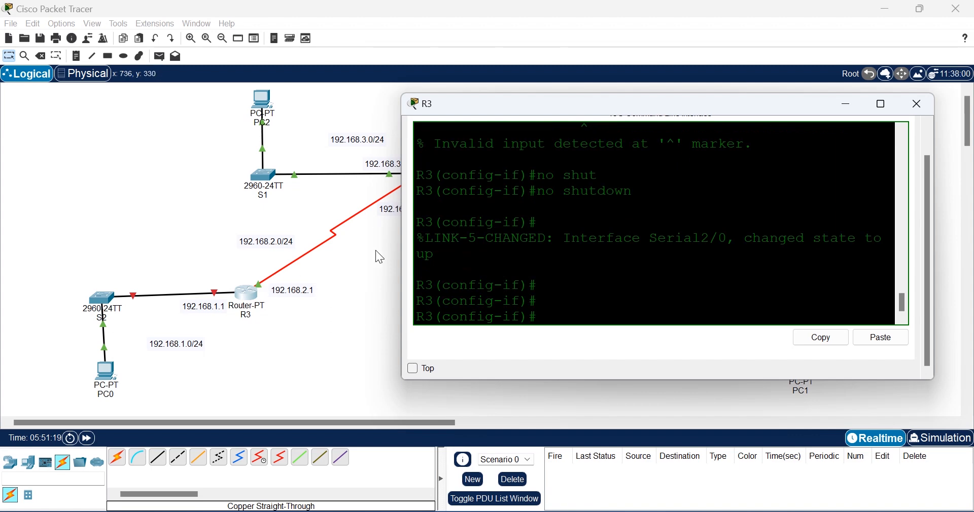
# Step: Confirm the line protocol is up and exit Serial2/0 configuration
pyautogui.write('exit')
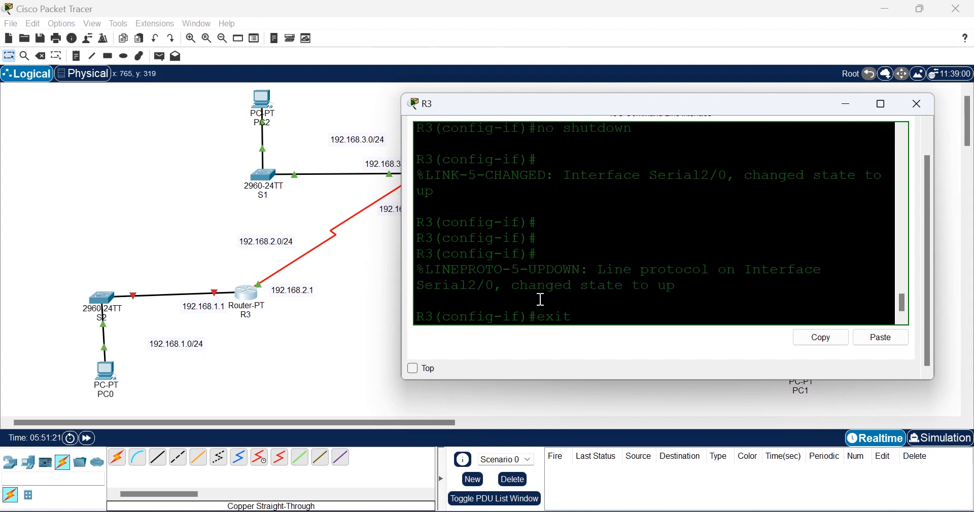
pyautogui.moveTo(680, 287); pyautogui.dragTo(451, 275)
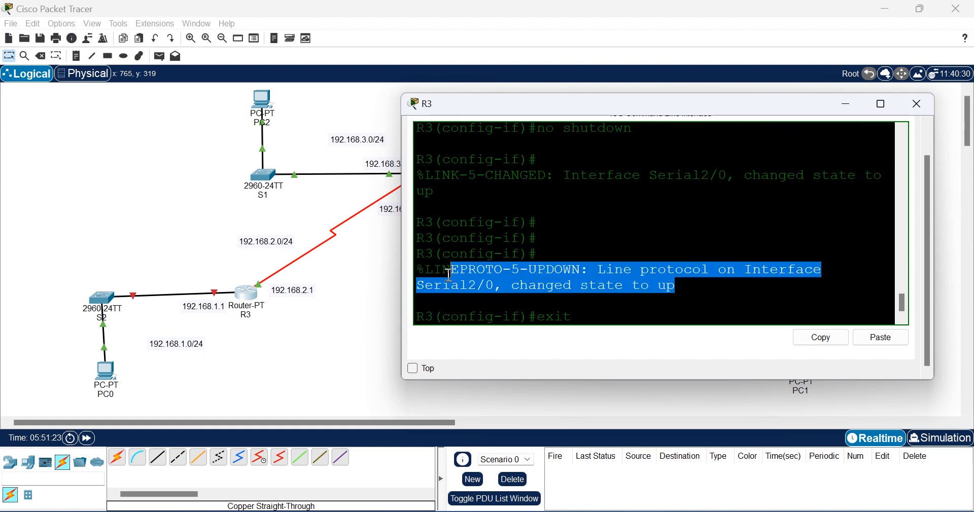
pyautogui.click(579, 319)
pyautogui.press('Return')
pyautogui.write('ig)#')
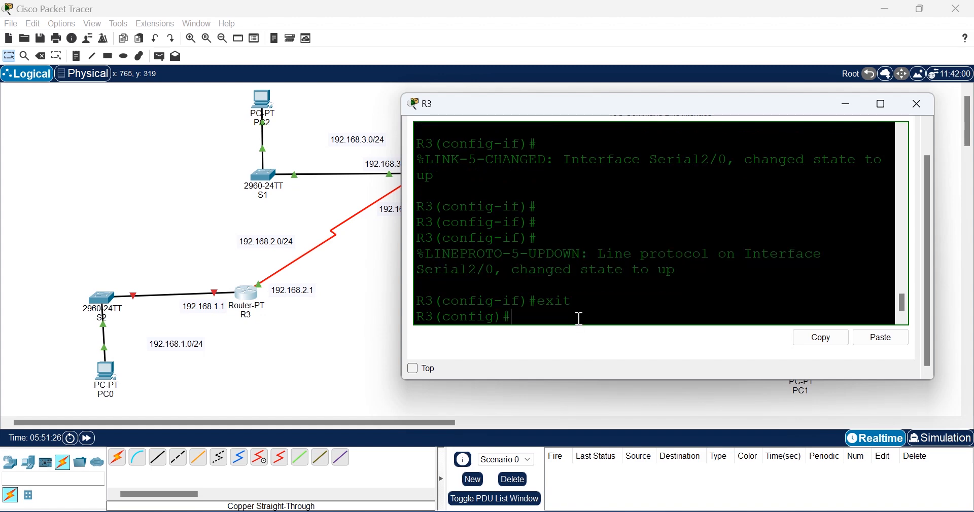
pyautogui.write('nter')
# Step: Give R3's FastEthernet0/0 the address 192.168.1.1 255.255.255.0 and bring it up with no shut
pyautogui.press('Tab')
pyautogui.write('fas')
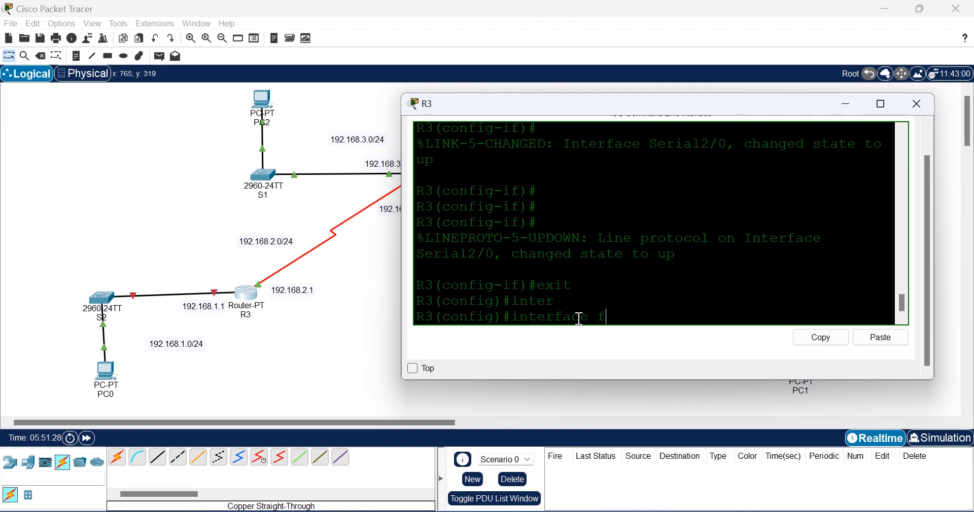
pyautogui.press('Tab')
pyautogui.write('0')
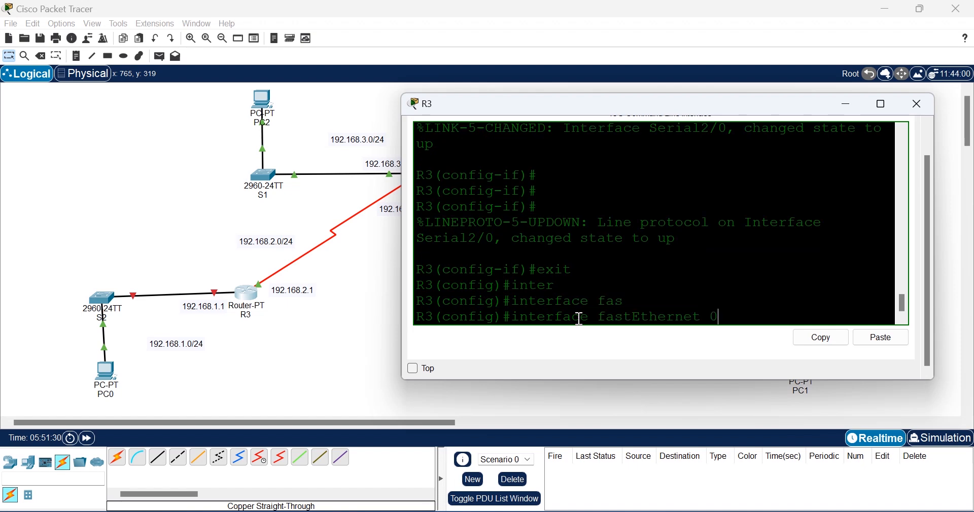
pyautogui.write('/0')
pyautogui.press('Return')
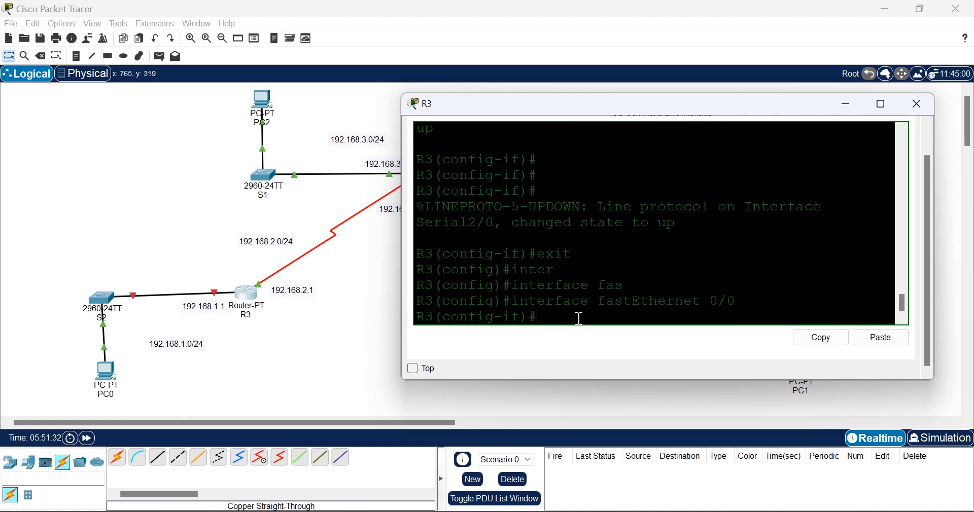
pyautogui.write('ip address')
pyautogui.press('Tab')
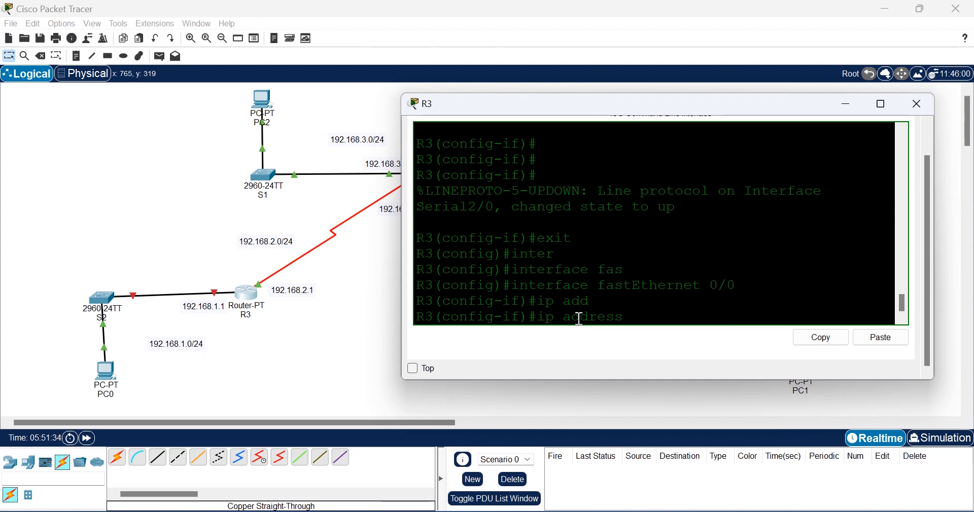
pyautogui.write('192.168')
pyautogui.write('.1.1 255.255.255.0')
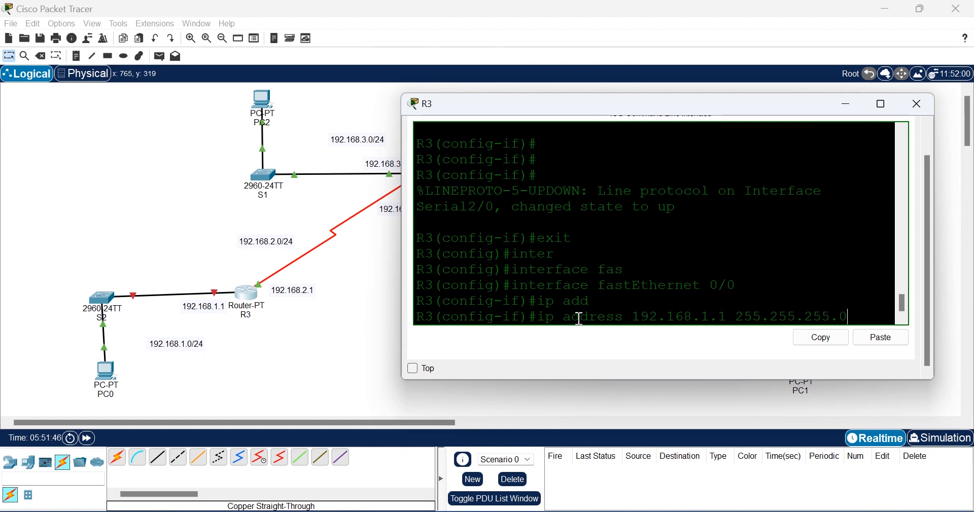
pyautogui.press('Return')
pyautogui.write('no sh')
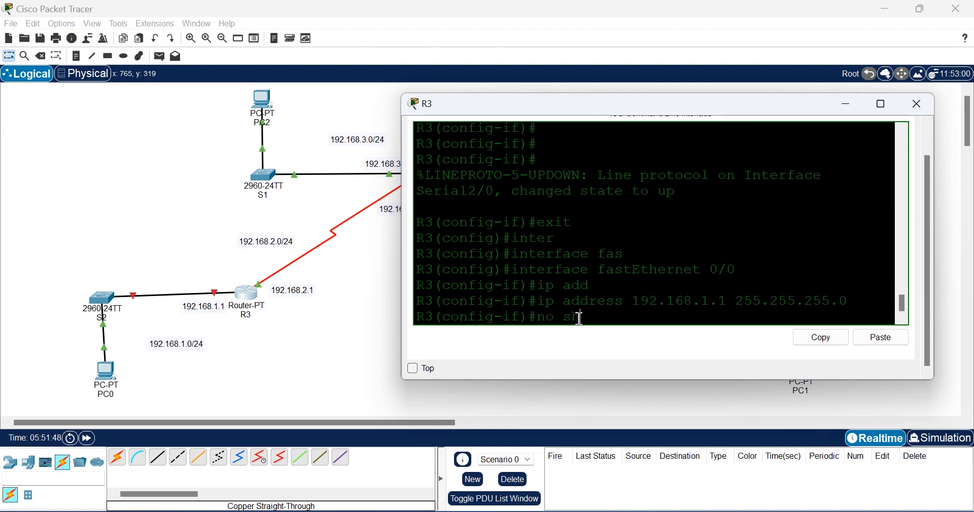
pyautogui.write('ut')
pyautogui.press('Return')
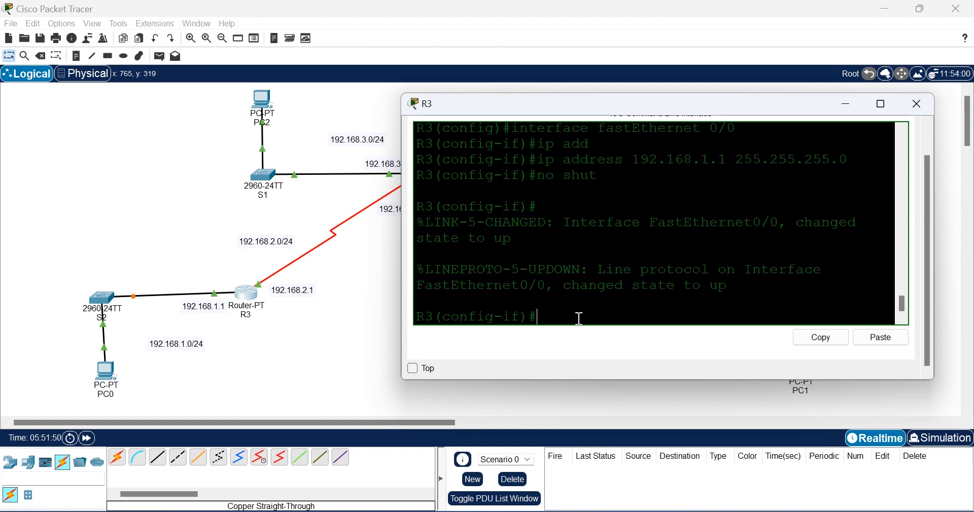
# Step: Exit interface mode, save R3's configuration with do wr, and close its window
pyautogui.write('exit')
pyautogui.press('Return')
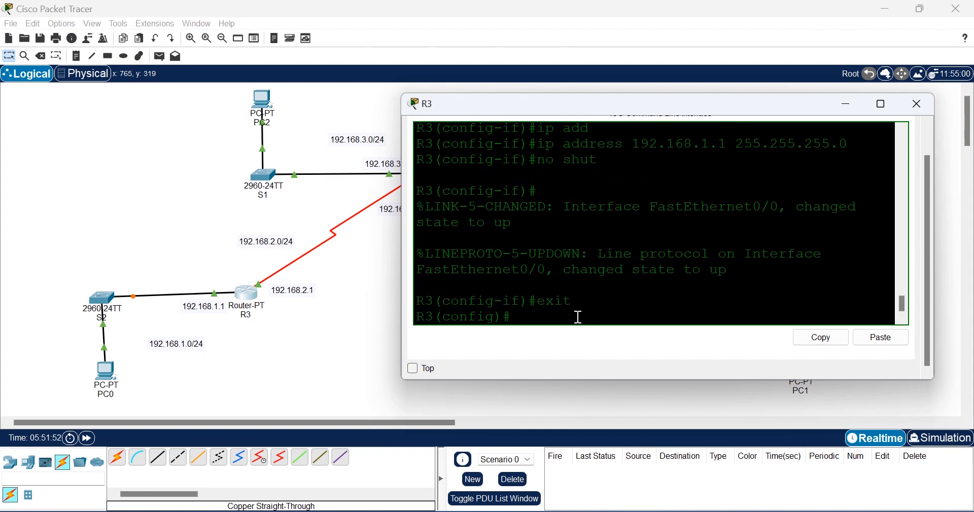
pyautogui.write('so')
pyautogui.press('BackSpace')
pyautogui.write('do wr')
pyautogui.press('Return')
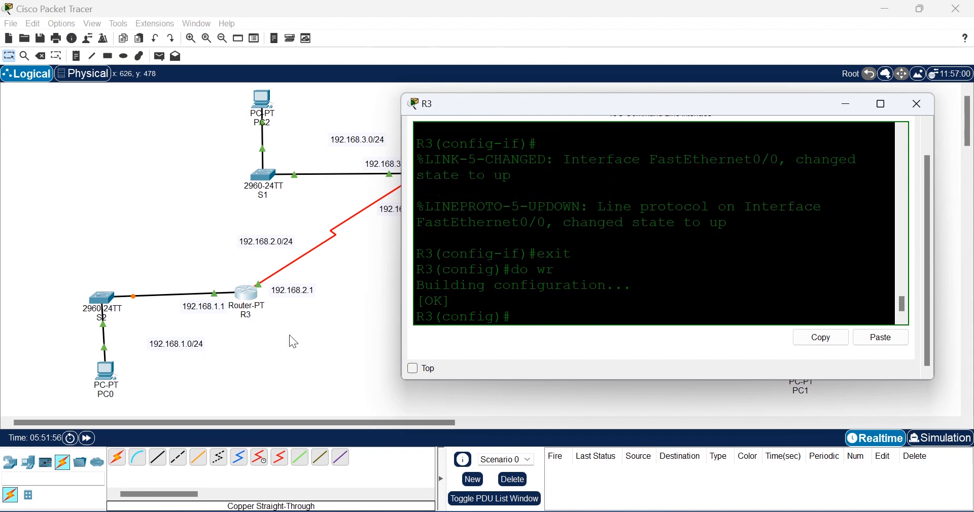
pyautogui.click(258, 351)
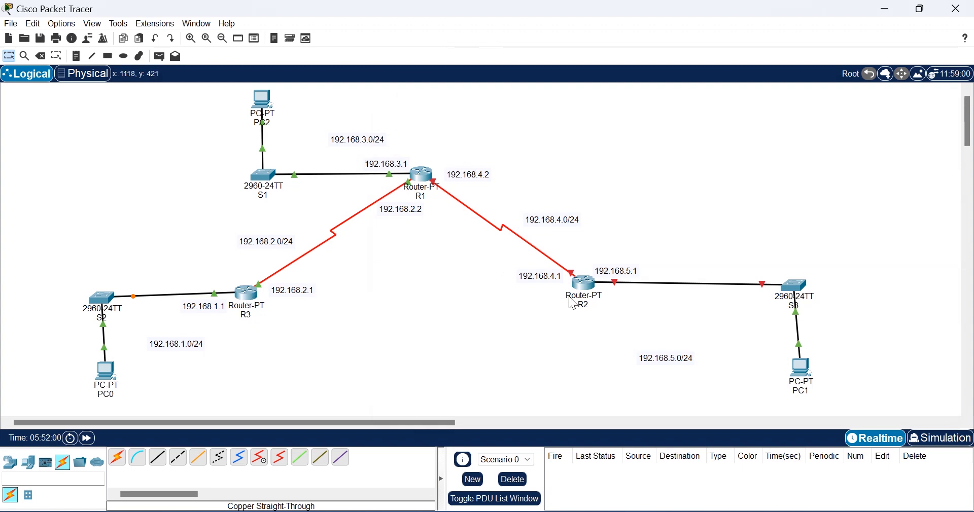
# Step: Open R2's console, scroll to its end, and move the window aside so router R2 shows
pyautogui.click(585, 286)
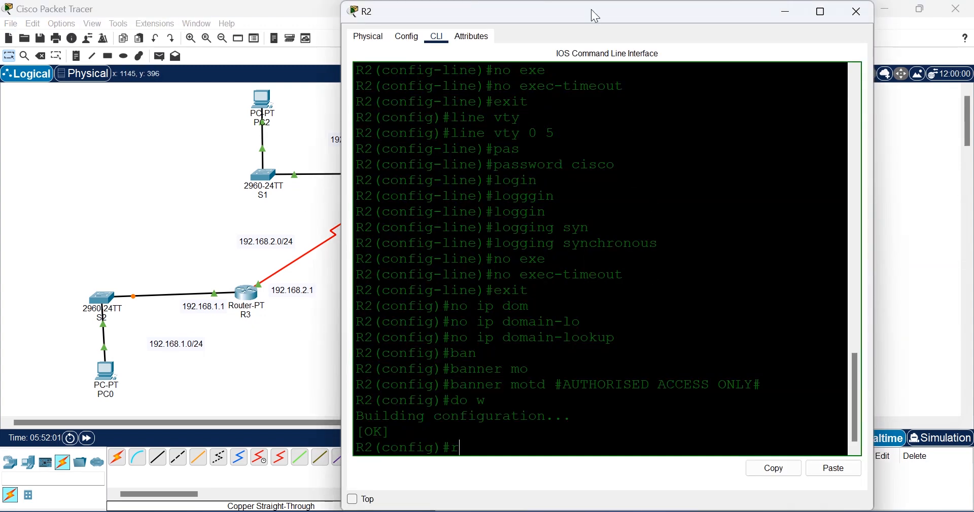
pyautogui.moveTo(608, 11); pyautogui.dragTo(322, 98)
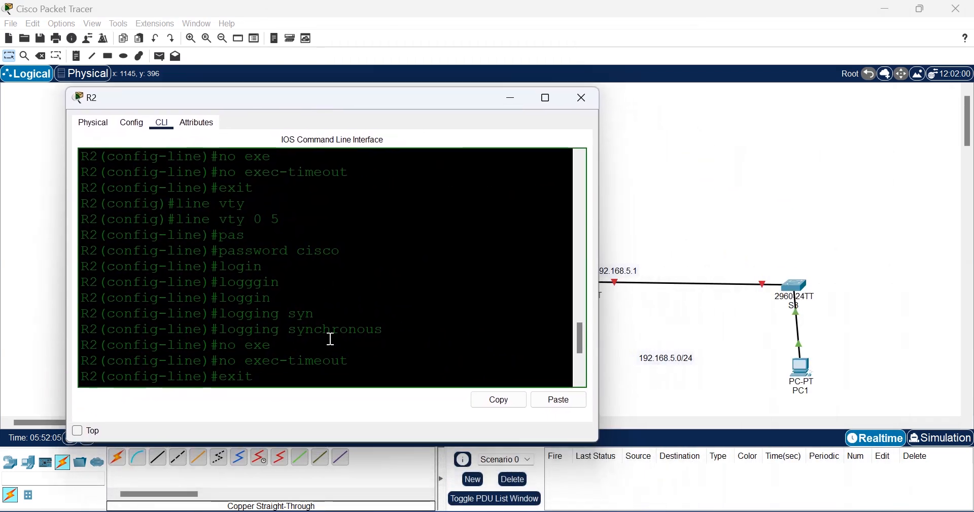
pyautogui.scroll(-4, 330, 315)
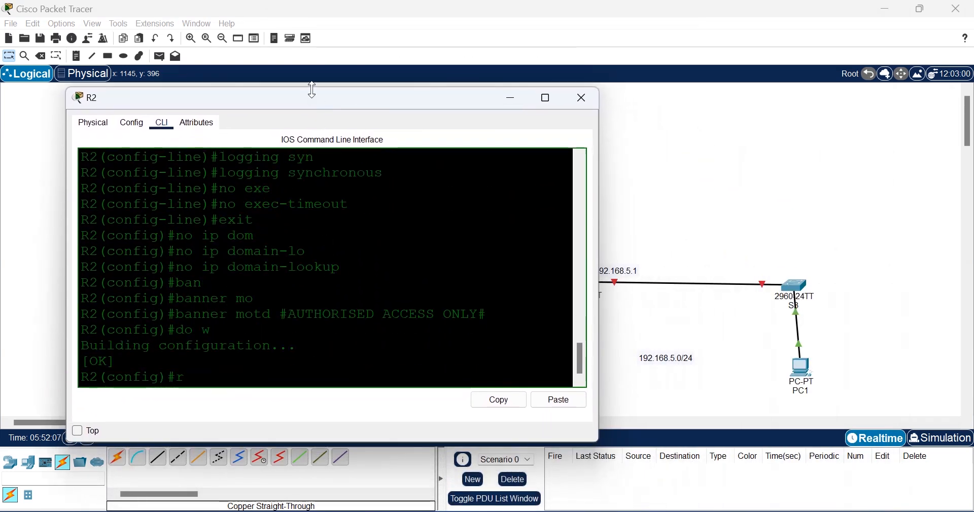
pyautogui.moveTo(311, 98); pyautogui.dragTo(263, 65)
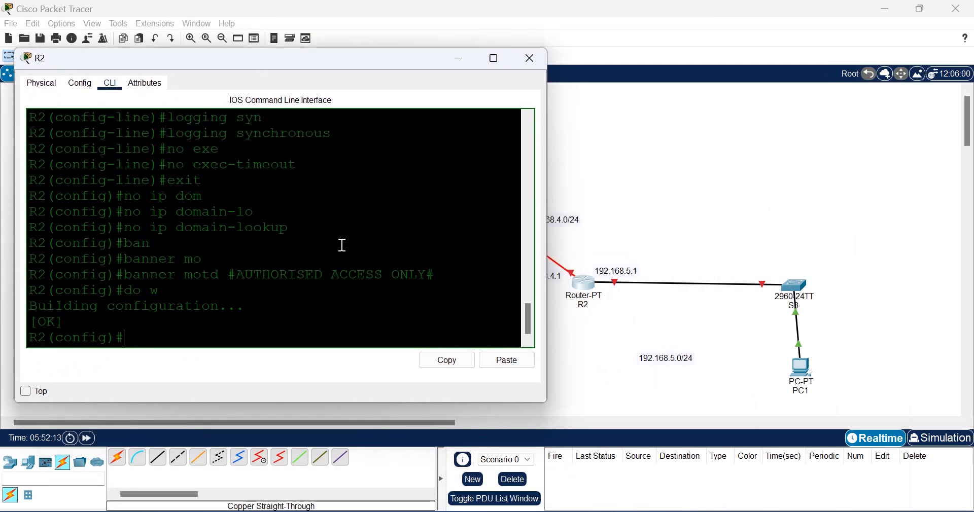
pyautogui.click(659, 383)
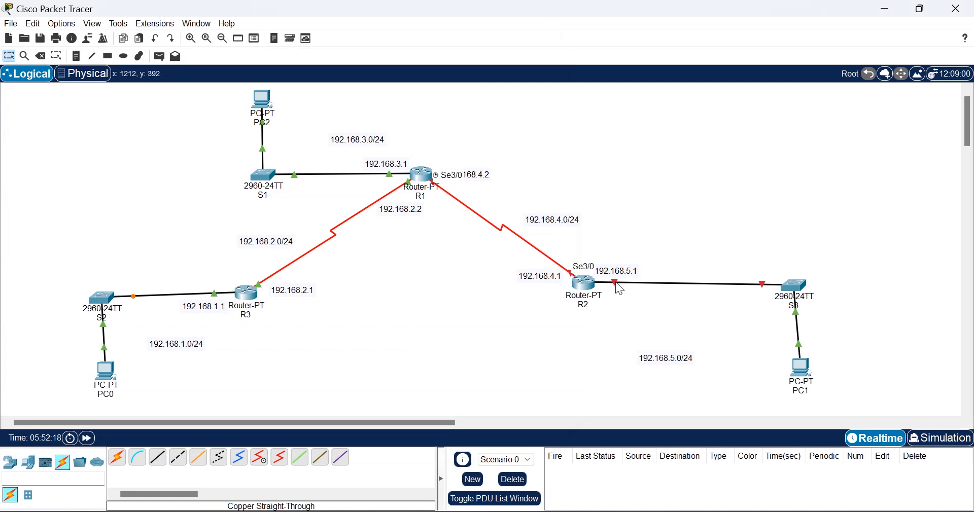
# Step: In R2's CLI, enter configuration mode for interface Serial3/0
pyautogui.click(584, 285)
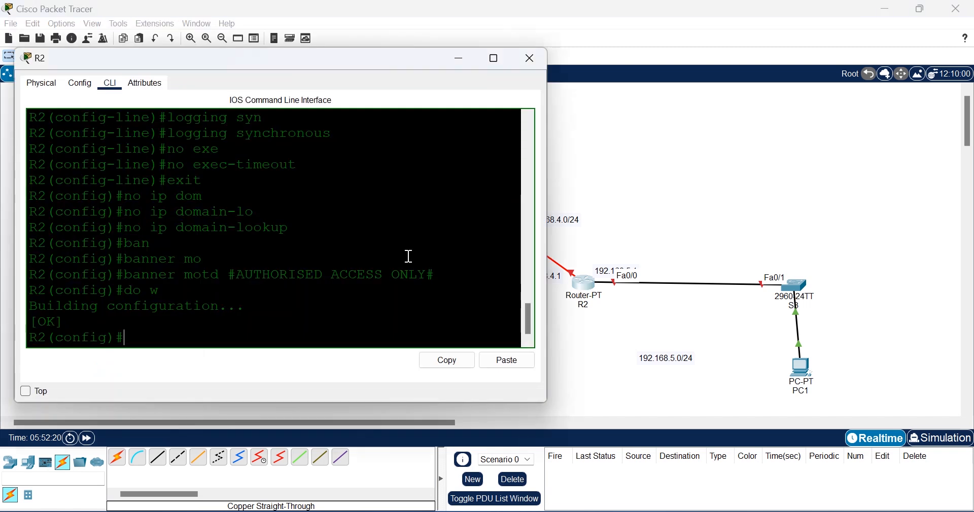
pyautogui.write('intr')
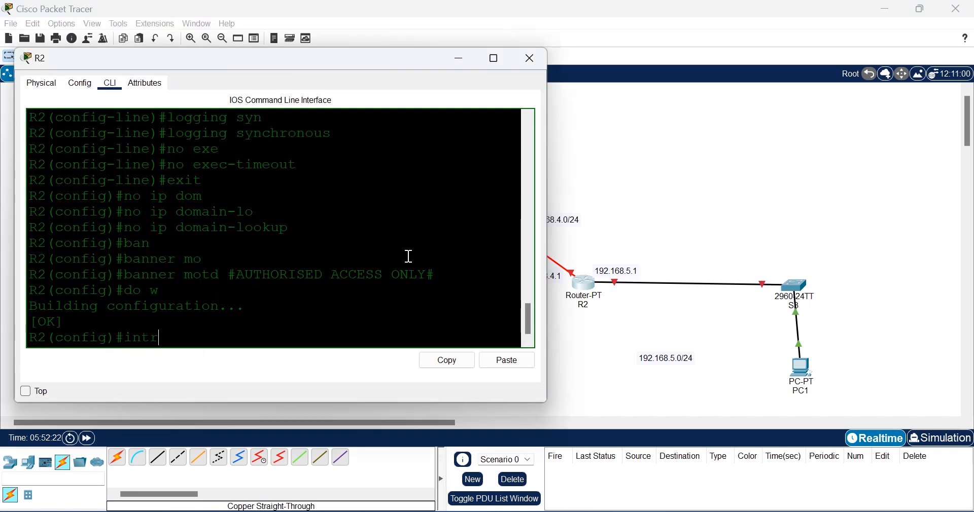
pyautogui.write('er')
pyautogui.press('Tab')
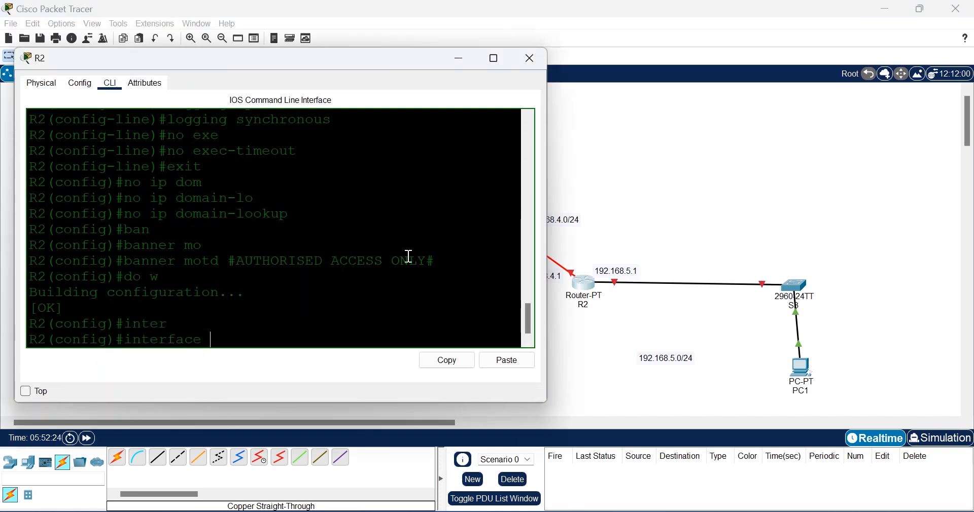
pyautogui.write('se')
pyautogui.press('Tab')
pyautogui.write('3')
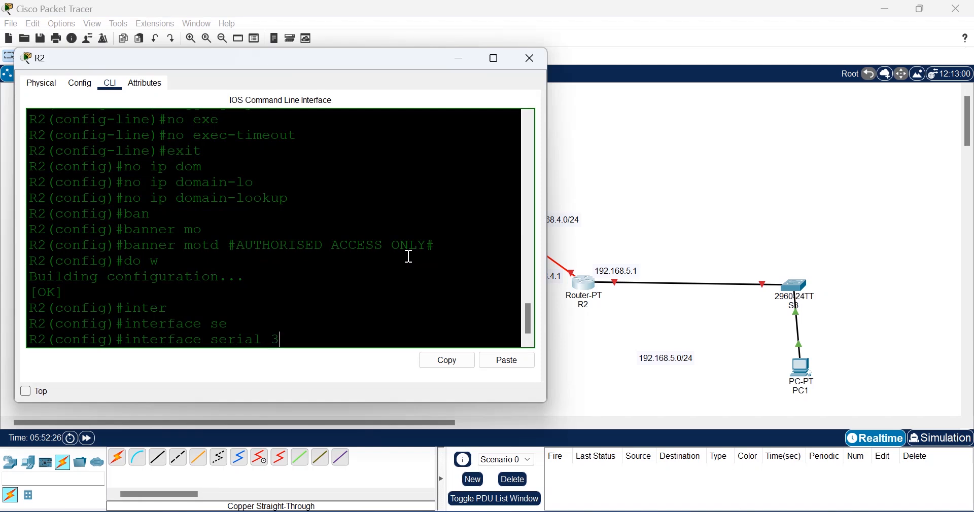
pyautogui.write('/0')
pyautogui.press('Return')
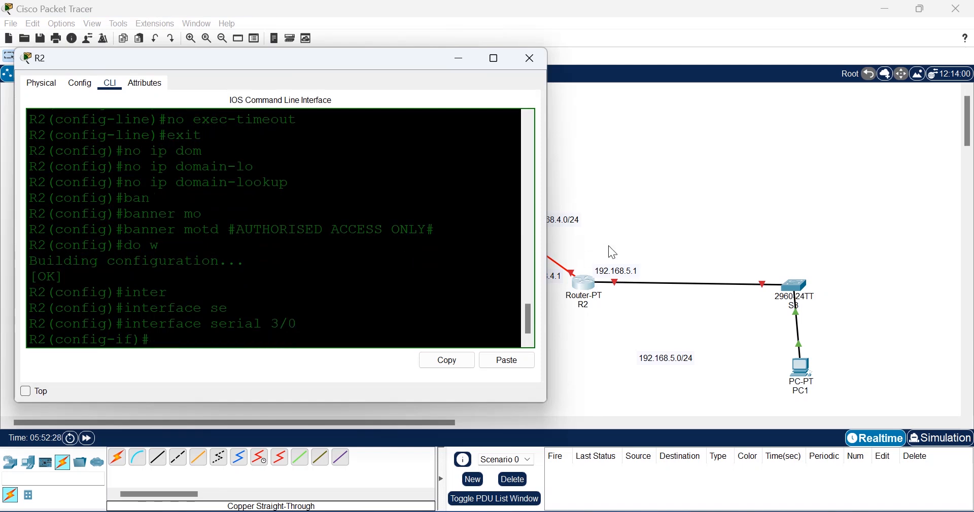
# Step: Assign 192.168.4.1 255.255.255.0 to Serial3/0 and enable it with no shut
pyautogui.click(630, 229)
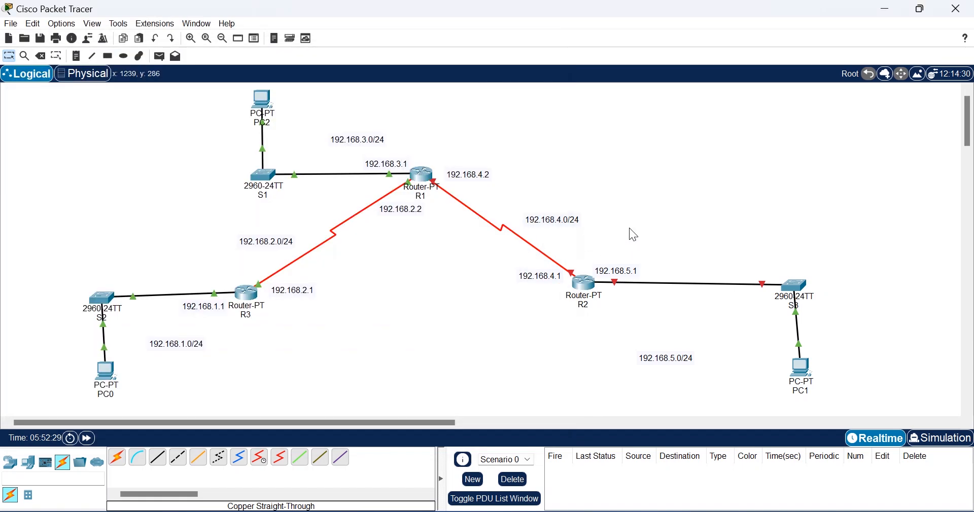
pyautogui.click(583, 290)
pyautogui.write('ip a')
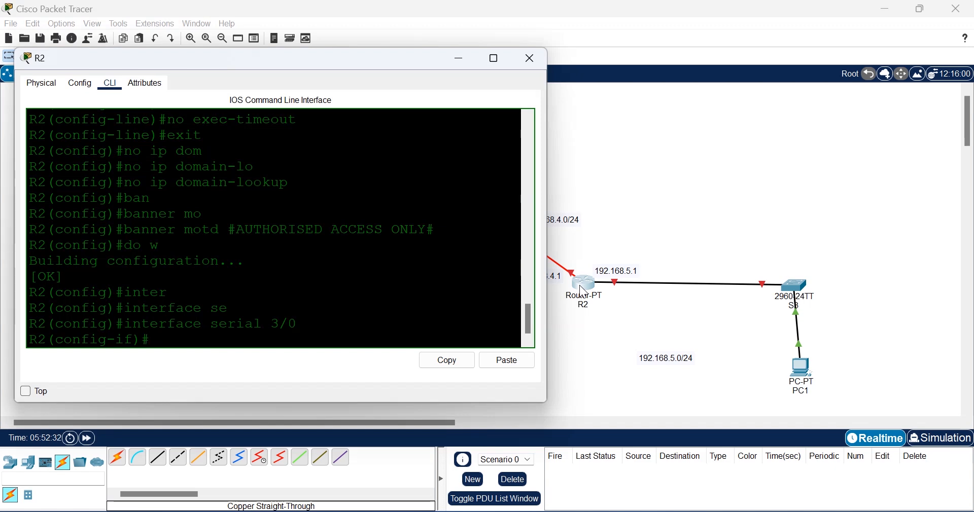
pyautogui.write('dd')
pyautogui.press('Tab')
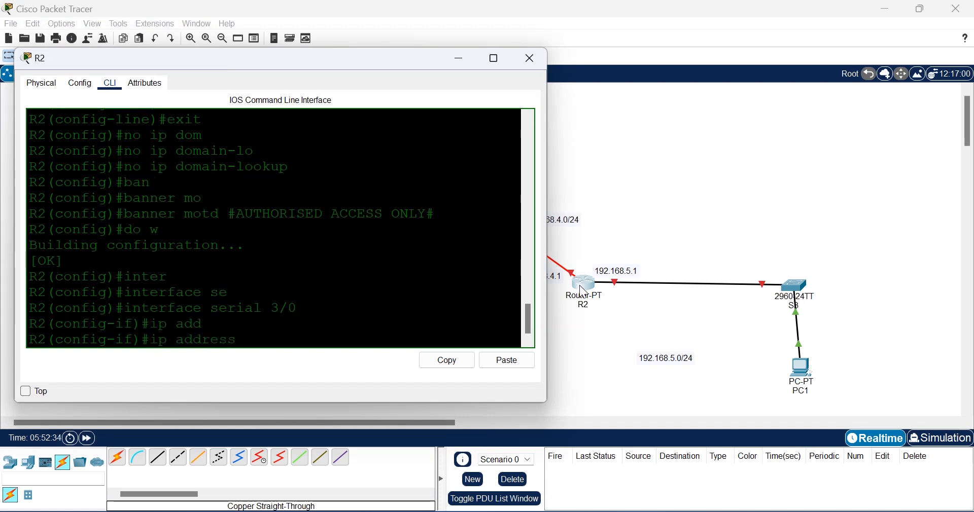
pyautogui.write('192.168.4.1')
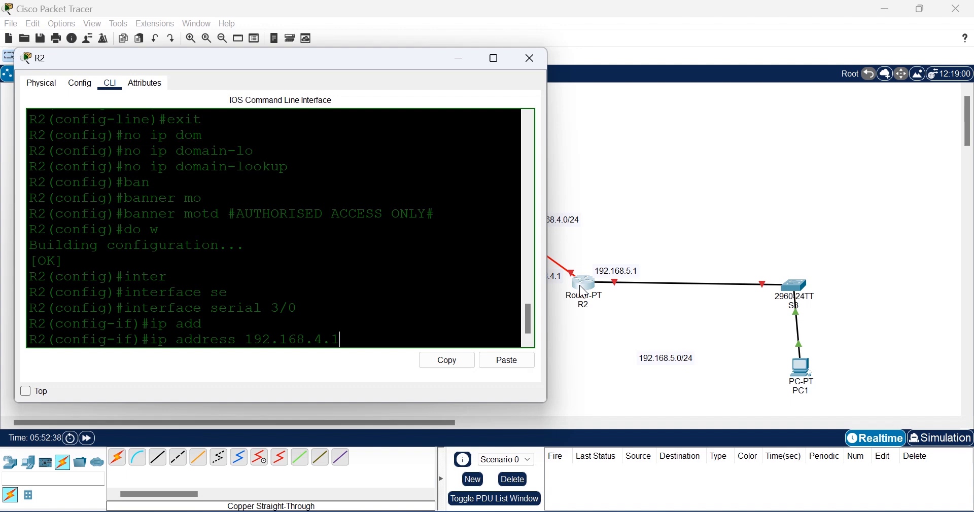
pyautogui.write(' 255.255.255.0')
pyautogui.press('Return')
pyautogui.write('nfig-if)#n')
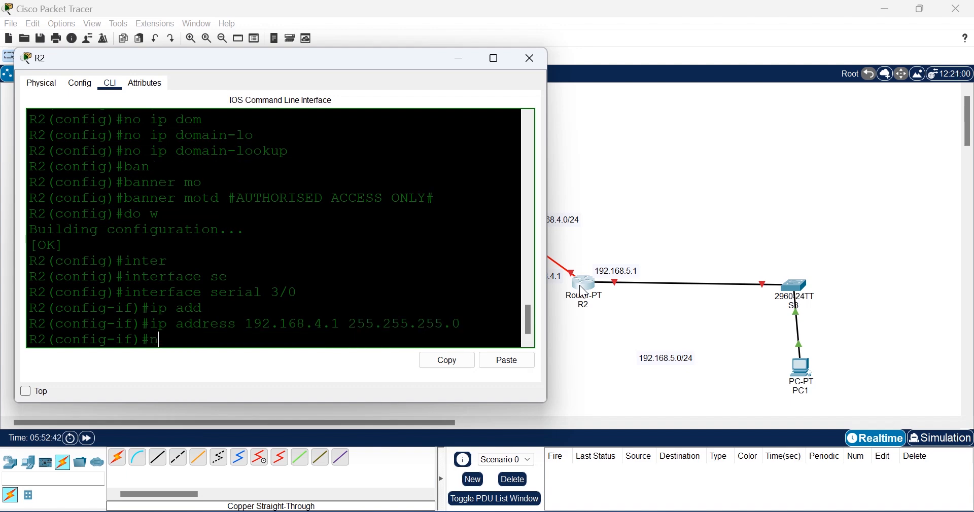
pyautogui.write('o shut')
pyautogui.press('Return')
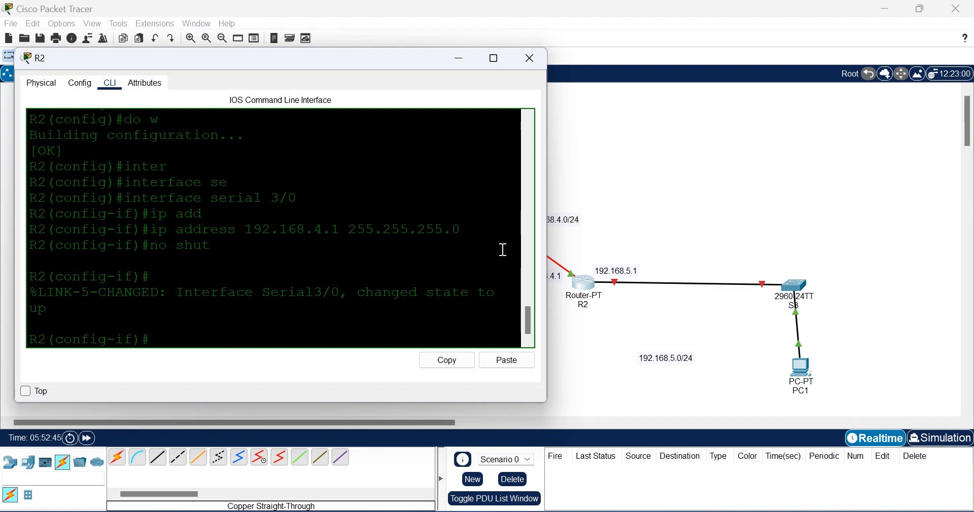
# Step: Exit interface mode and check the Serial3/0 line protocol up message
pyautogui.click(629, 233)
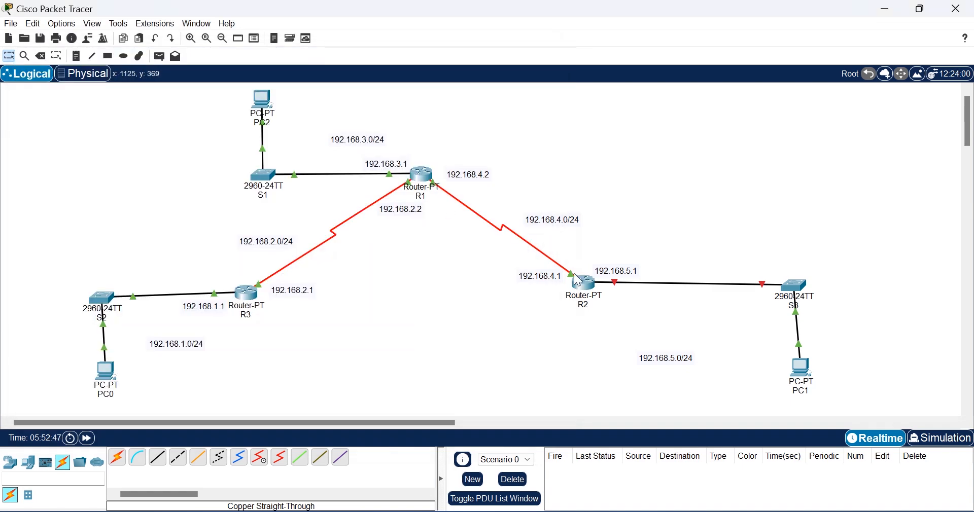
pyautogui.click(584, 285)
pyautogui.press('Return')
pyautogui.press('Return')
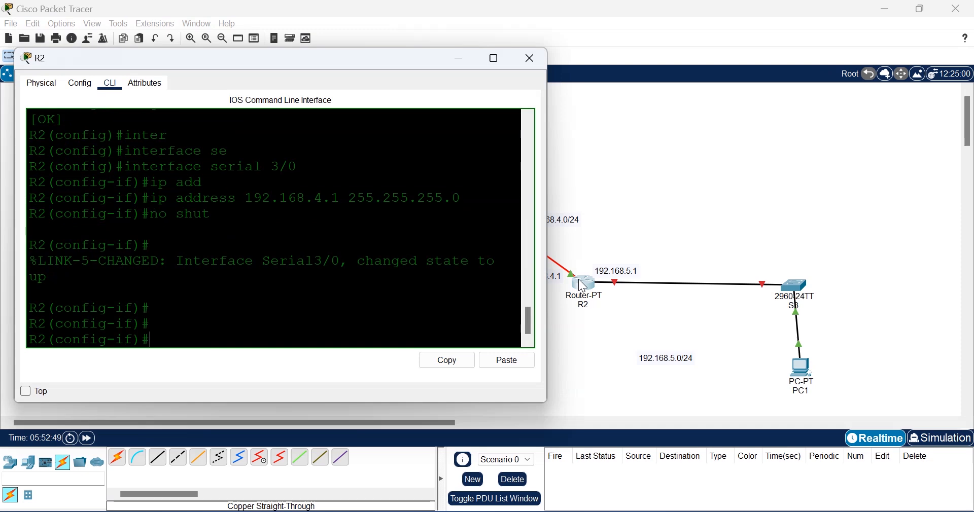
pyautogui.write('exit')
pyautogui.press('Return')
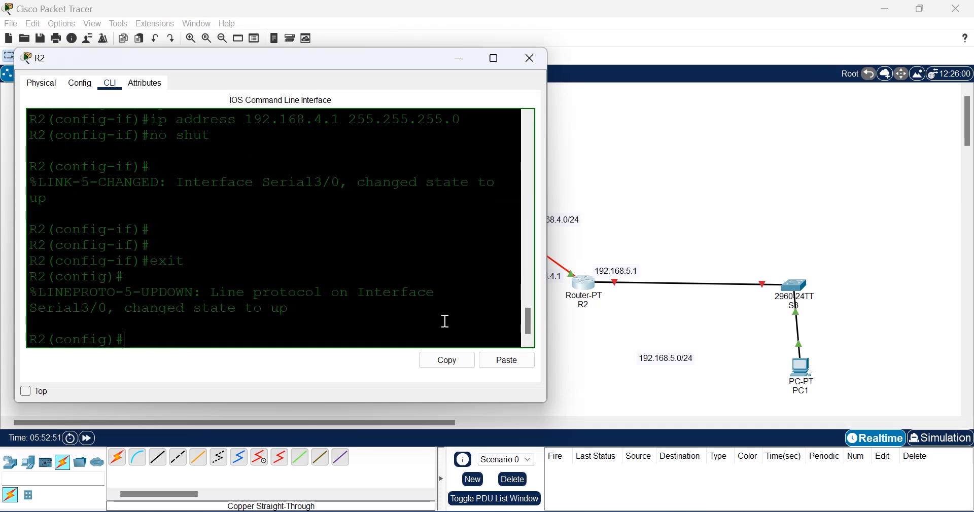
pyautogui.moveTo(296, 308); pyautogui.dragTo(203, 293)
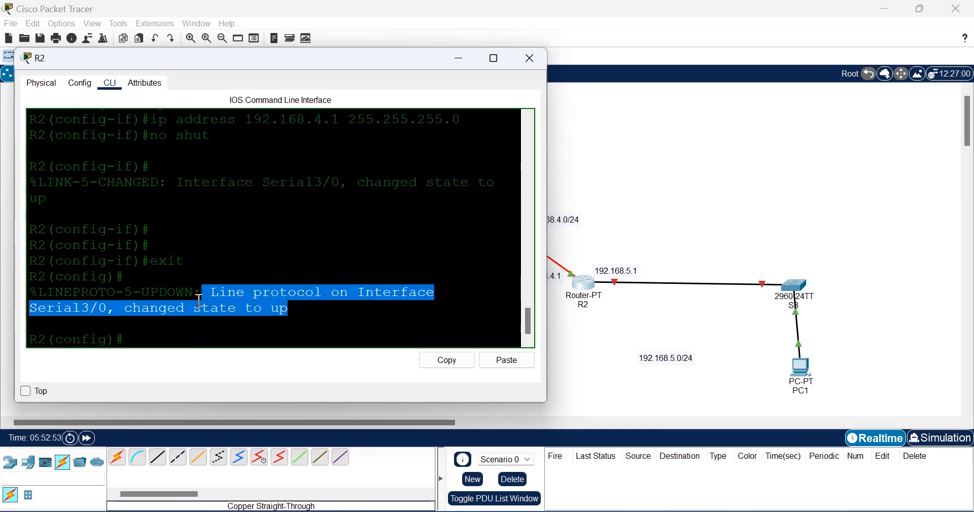
pyautogui.click(136, 341)
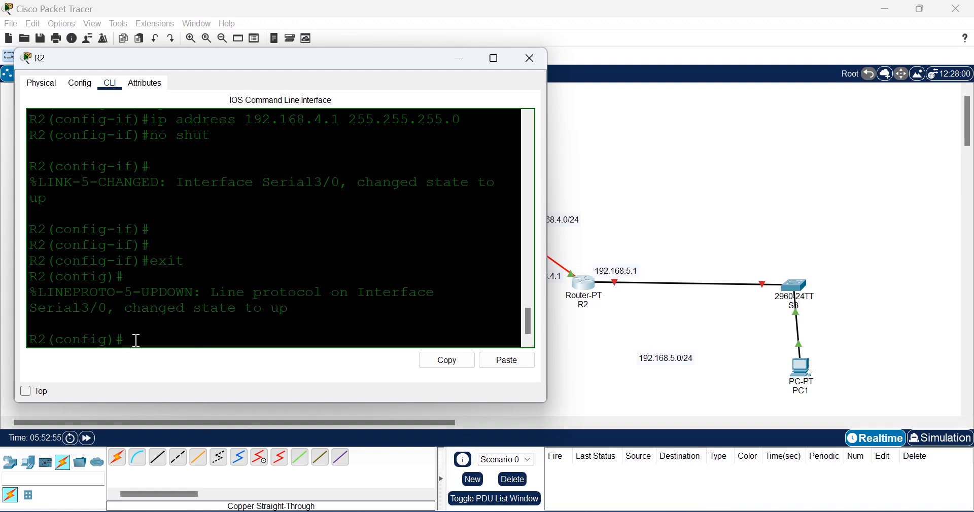
# Step: Assign 192.168.5.1 255.255.255.0 to R2's FastEthernet0/0
pyautogui.write('inter')
pyautogui.press('Tab')
pyautogui.write('fas')
pyautogui.press('Tab')
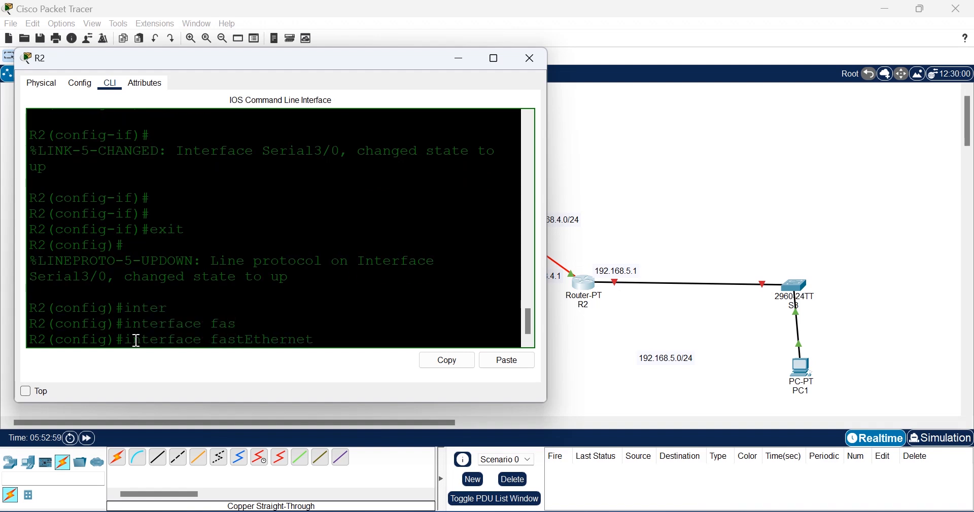
pyautogui.write('0/0')
pyautogui.press('Return')
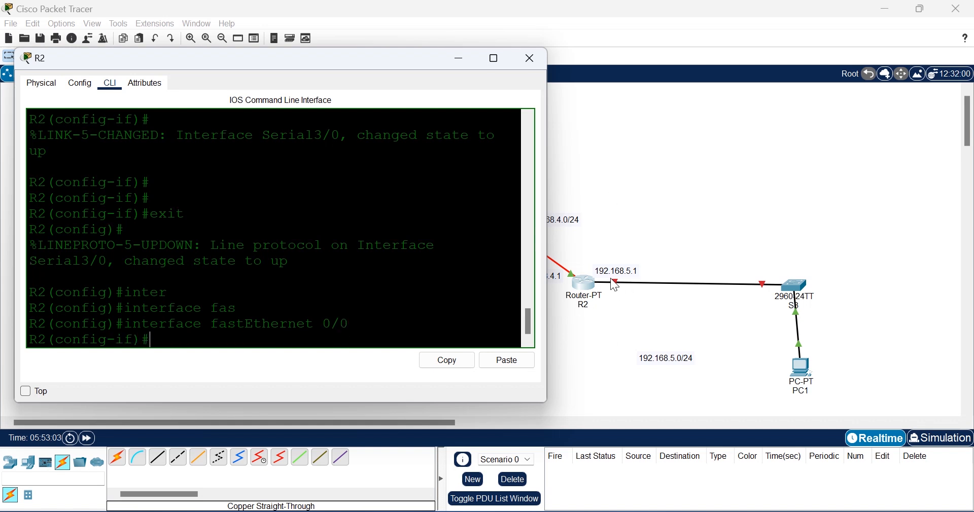
pyautogui.write('ip add')
pyautogui.press('Tab')
pyautogui.write('19')
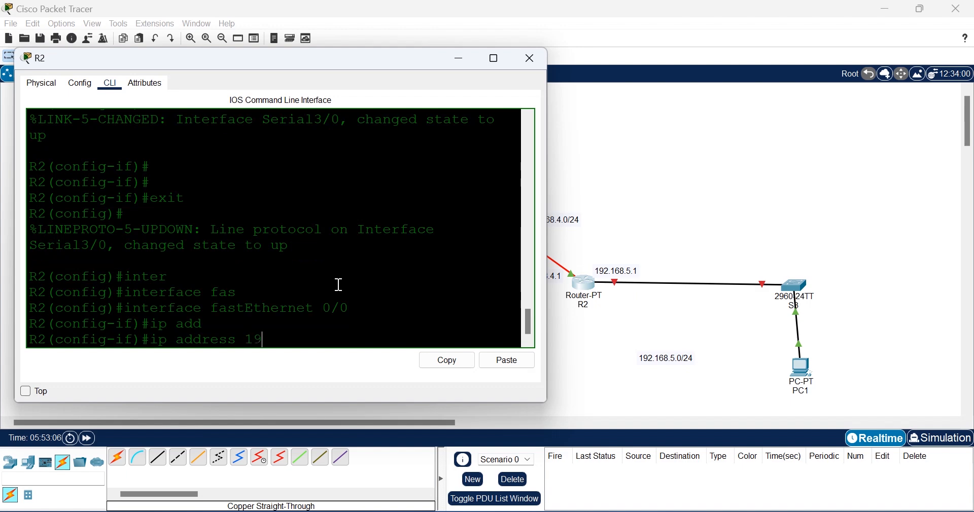
pyautogui.write('2.168.5.1 255.255.2')
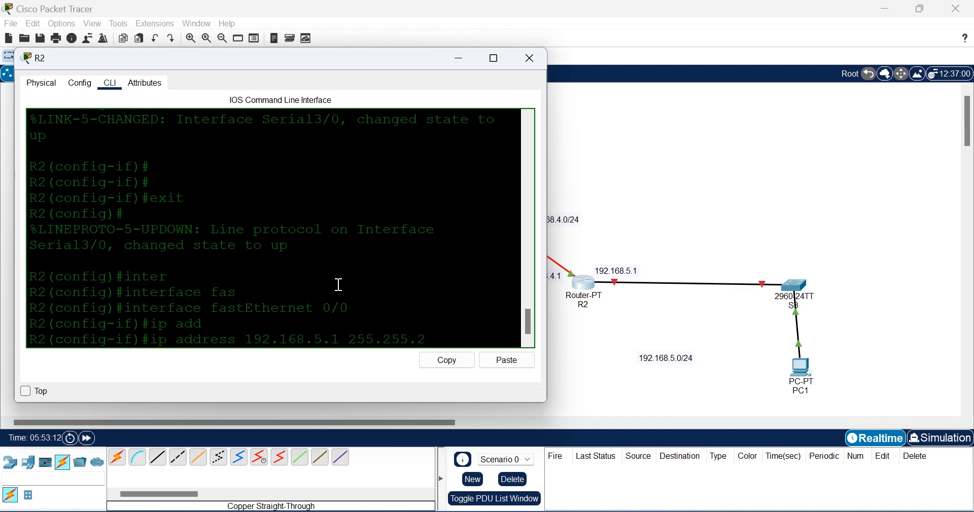
pyautogui.write('55.0')
pyautogui.press('Return')
# Step: Enable FastEthernet0/0, exit interface mode, and save R2's configuration with do wr
pyautogui.write('no shu')
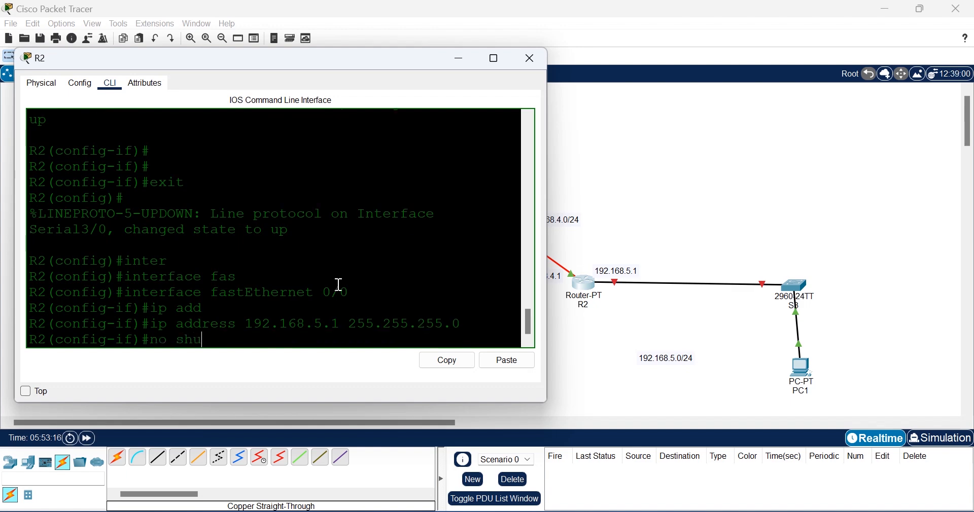
pyautogui.press('Tab')
pyautogui.press('Return')
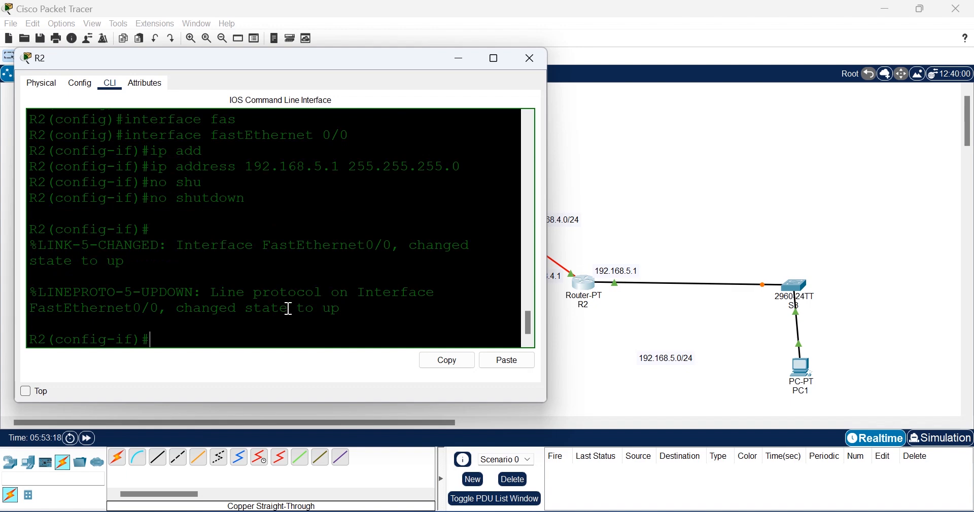
pyautogui.write('exi')
pyautogui.press('Return')
pyautogui.write('do')
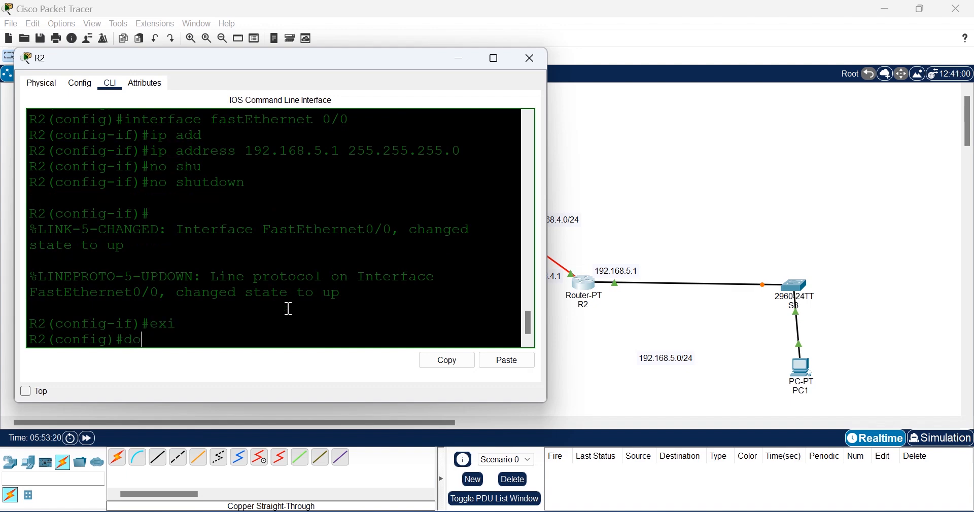
pyautogui.write(' wr')
pyautogui.press('Return')
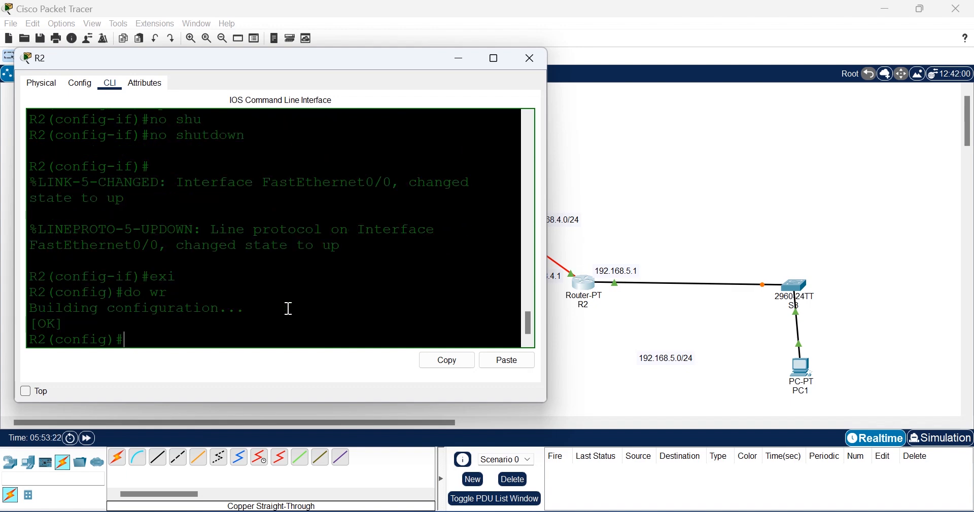
pyautogui.click(603, 170)
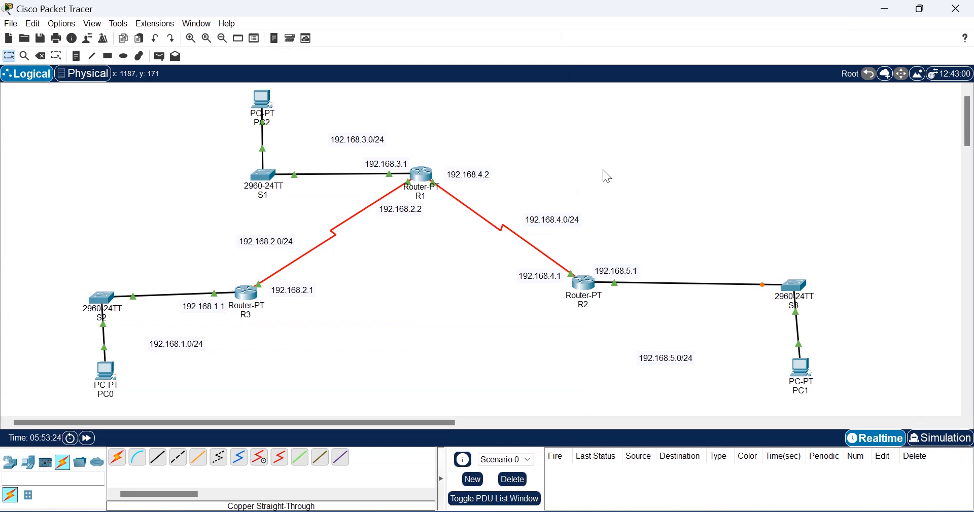
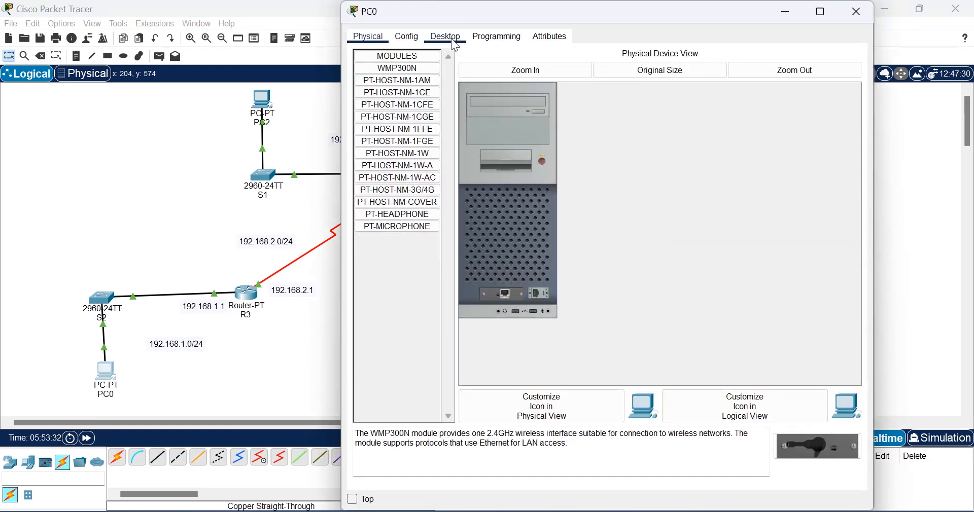
# Step: Give PC0 IP 192.168.1.10, mask 255.255.255.0 and default gateway 192.168.1.1
pyautogui.click(445, 37)
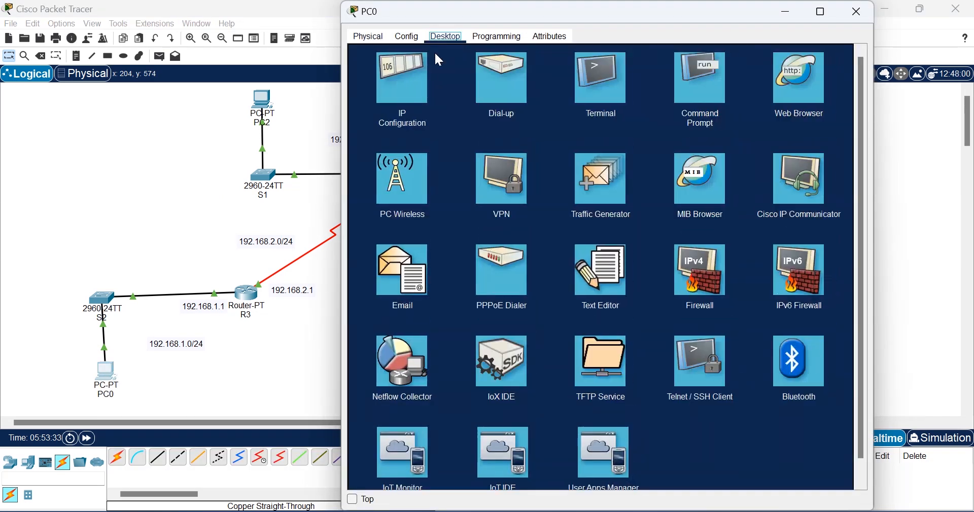
pyautogui.click(403, 80)
pyautogui.moveTo(581, 21); pyautogui.dragTo(726, 55)
pyautogui.click(690, 152)
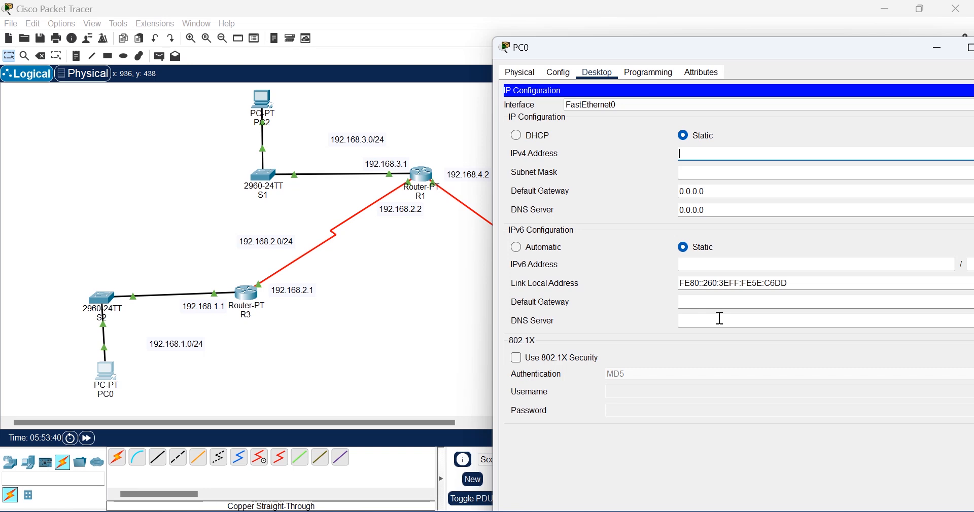
pyautogui.write('192.168.1.')
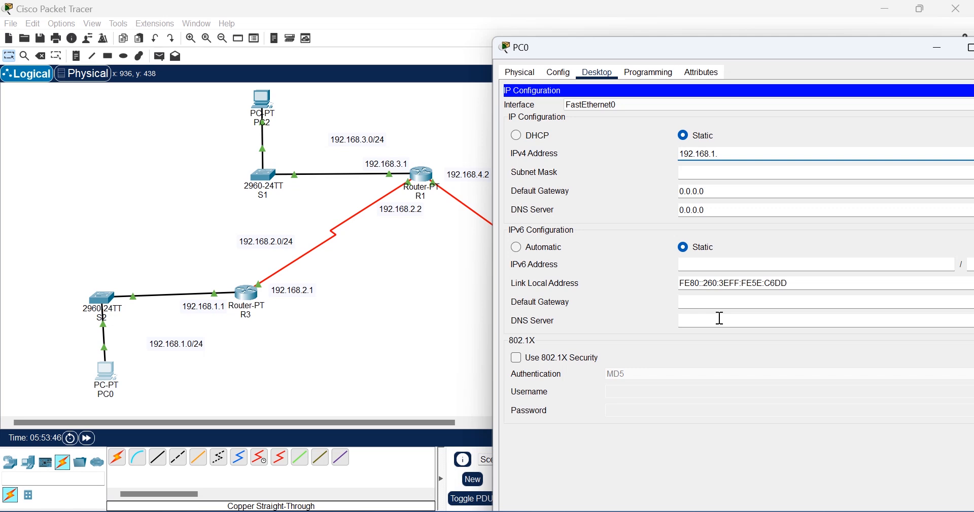
pyautogui.write('10')
pyautogui.click(713, 170)
pyautogui.press('Tab')
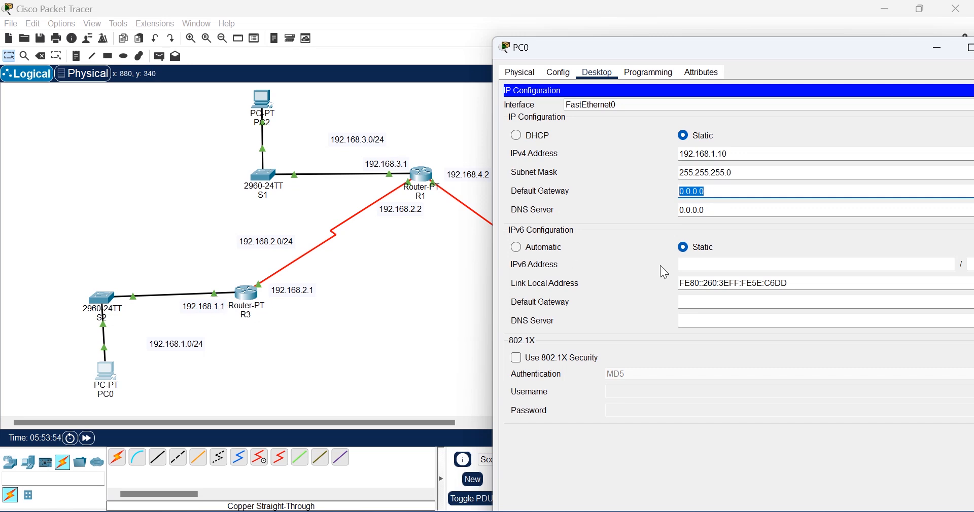
pyautogui.write('192.168.1.1')
pyautogui.moveTo(751, 49); pyautogui.dragTo(601, 21)
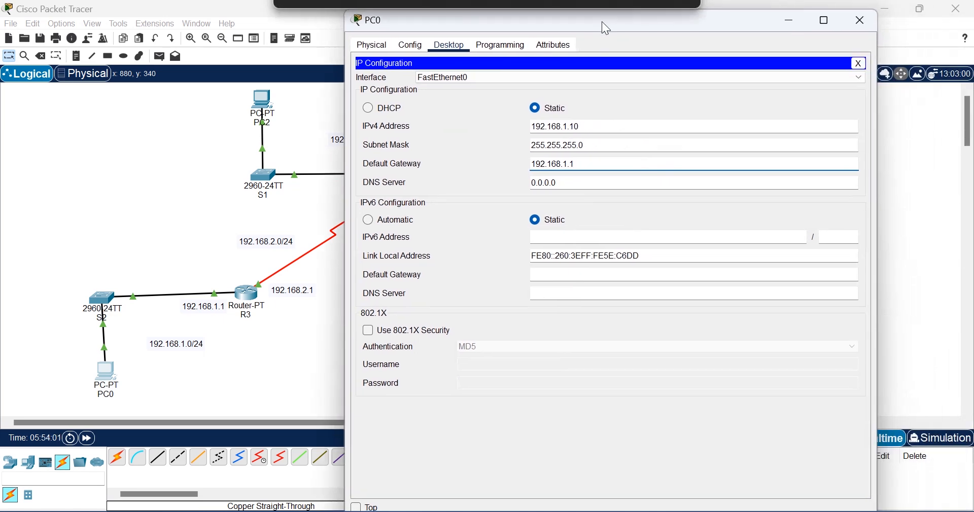
pyautogui.click(856, 24)
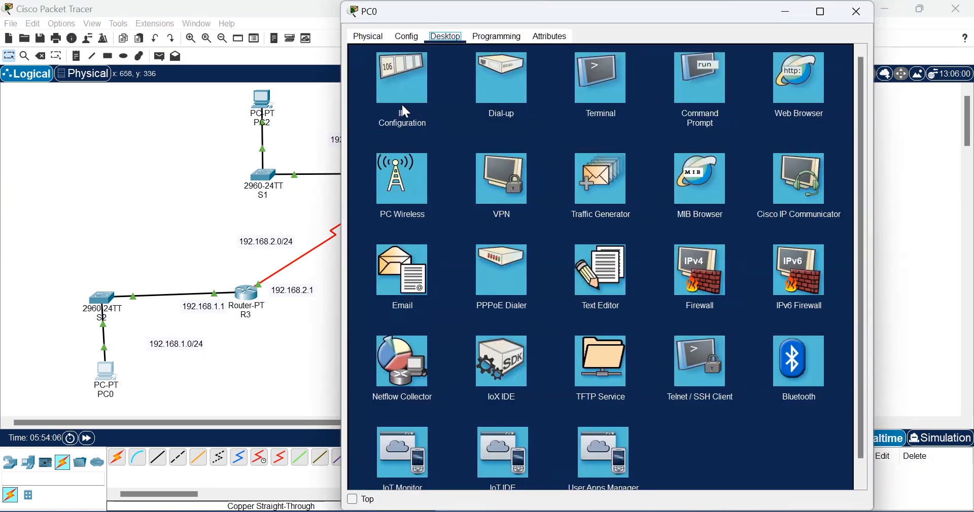
# Step: Ping the gateway 192.168.1.1 from PC0's command prompt
pyautogui.click(692, 99)
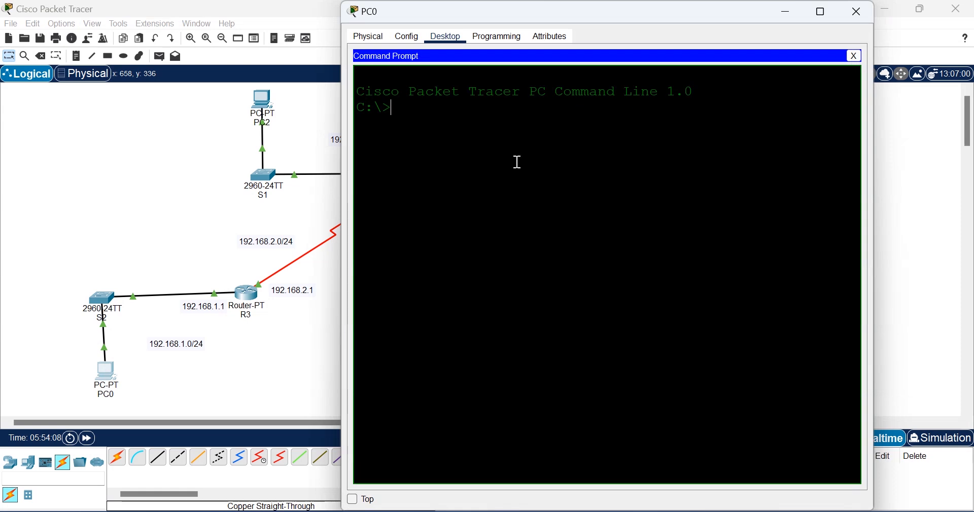
pyautogui.write('ping 192.168.1.1')
pyautogui.press('Return')
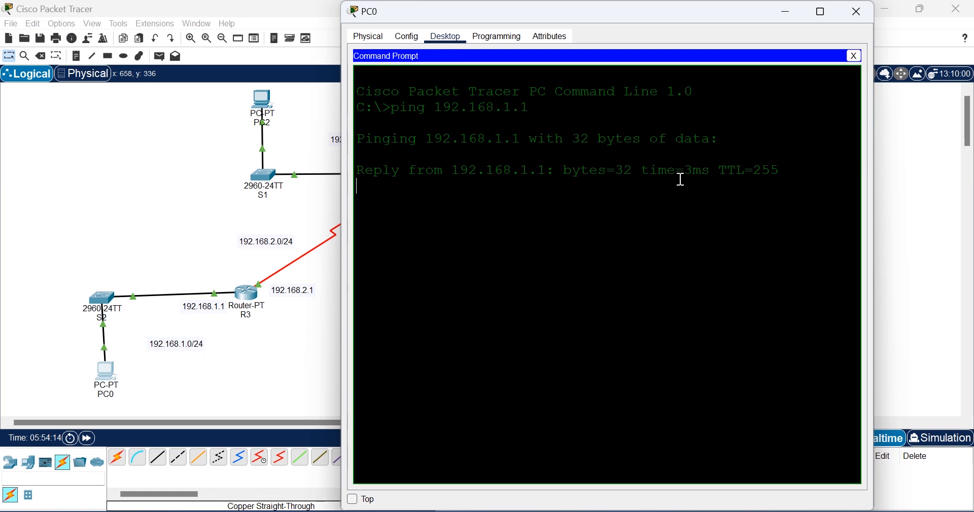
# Step: Set PC2's IP Configuration to 192.168.3.10, mask 255.255.255.0, gateway 192.168.3.1
pyautogui.click(859, 11)
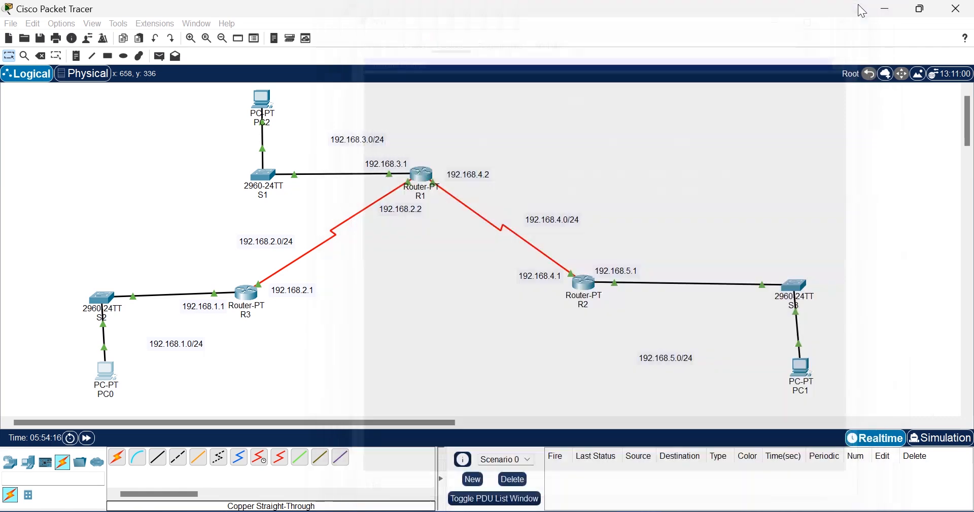
pyautogui.click(262, 100)
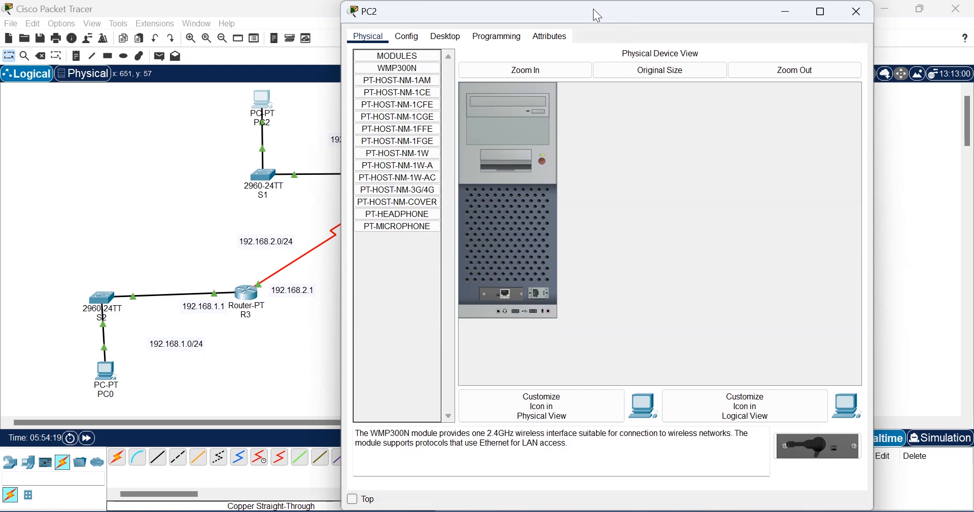
pyautogui.moveTo(593, 8); pyautogui.dragTo(684, 51)
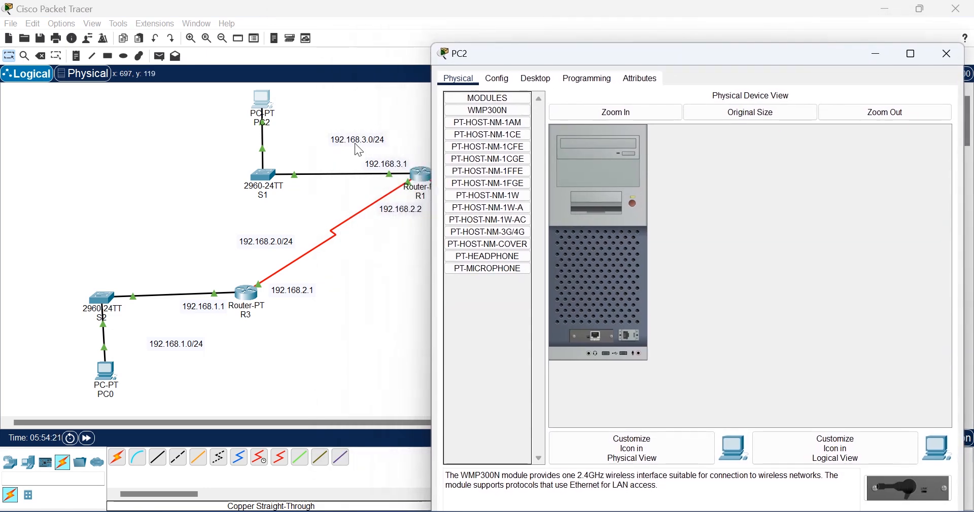
pyautogui.click(537, 79)
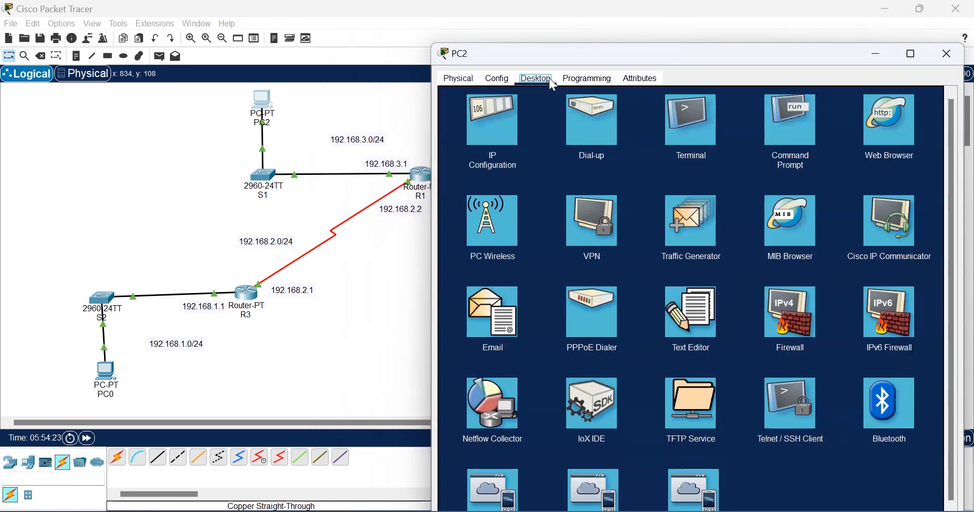
pyautogui.click(497, 112)
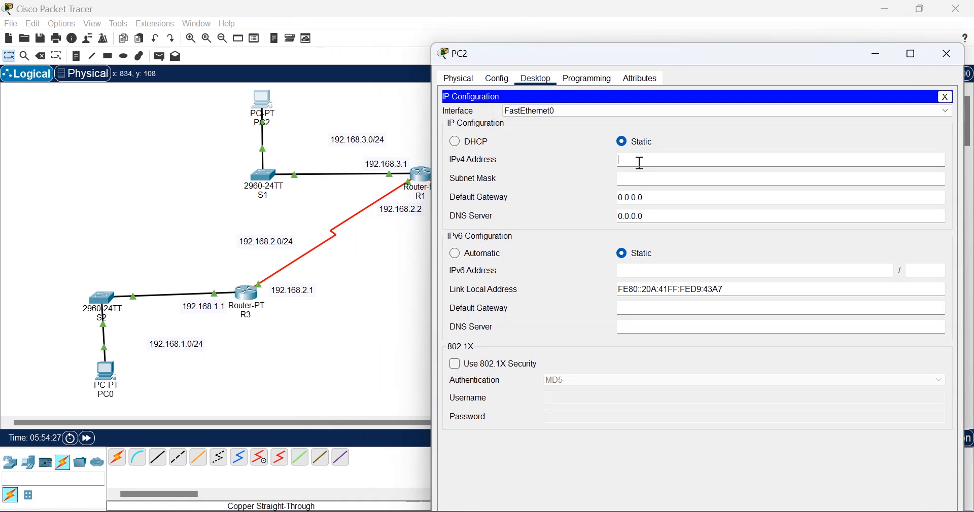
pyautogui.write('192.168.3.10')
pyautogui.click(653, 176)
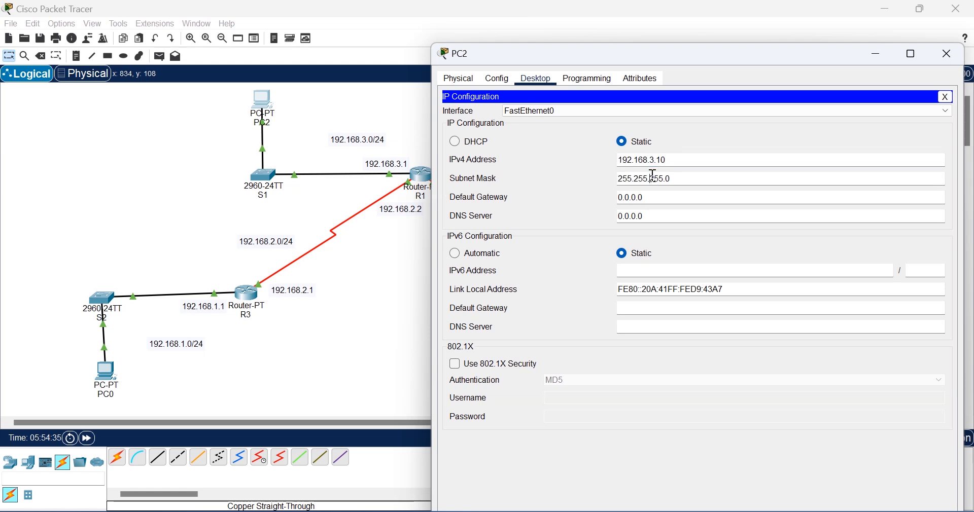
pyautogui.press('Tab')
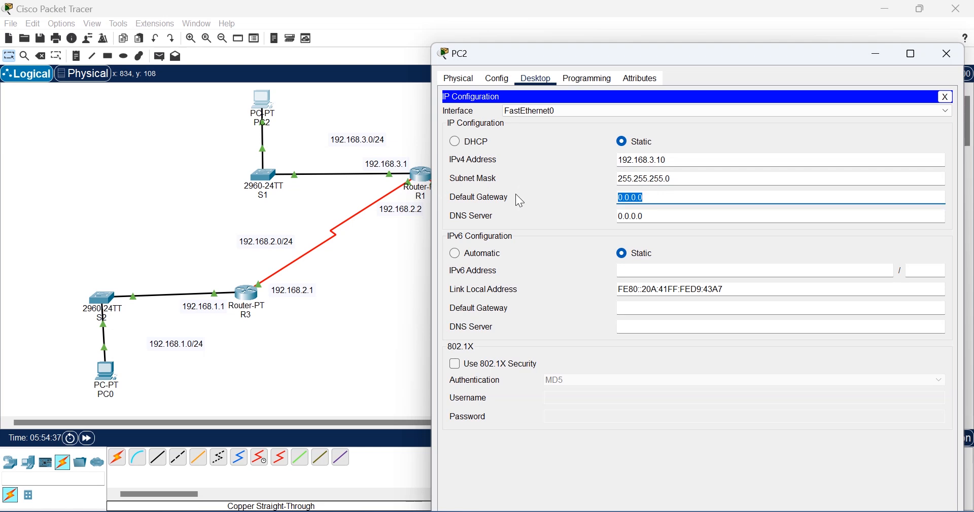
pyautogui.press('BackSpace')
pyautogui.write('192.168.3.1')
pyautogui.click(946, 56)
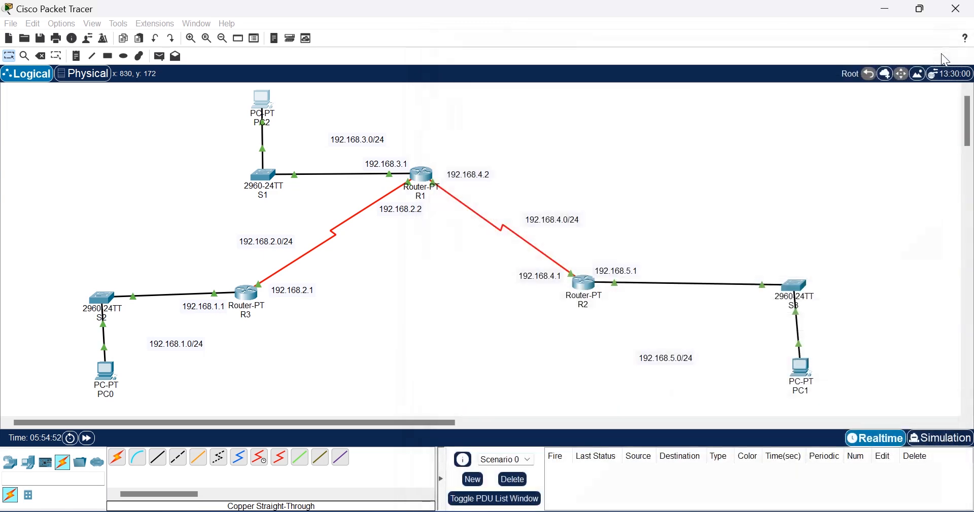
# Step: Configure PC1 with IP 192.168.5.10, mask 255.255.255.0 and gateway 192.168.5.1
pyautogui.click(801, 368)
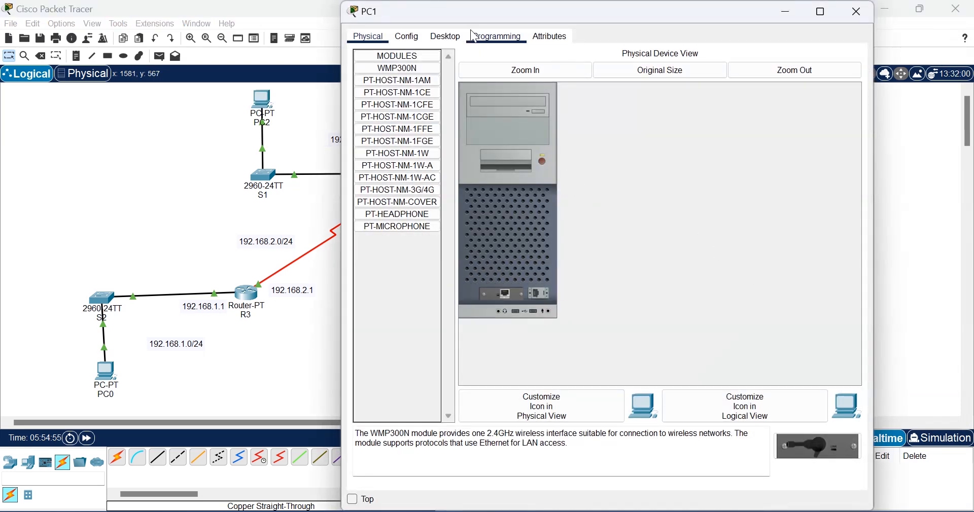
pyautogui.click(445, 38)
pyautogui.click(414, 90)
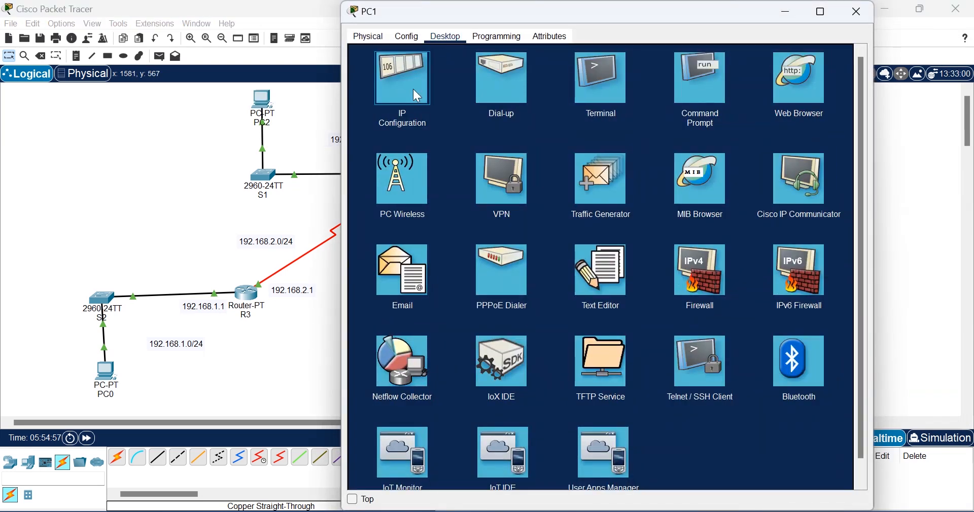
pyautogui.moveTo(587, 16); pyautogui.dragTo(253, 62)
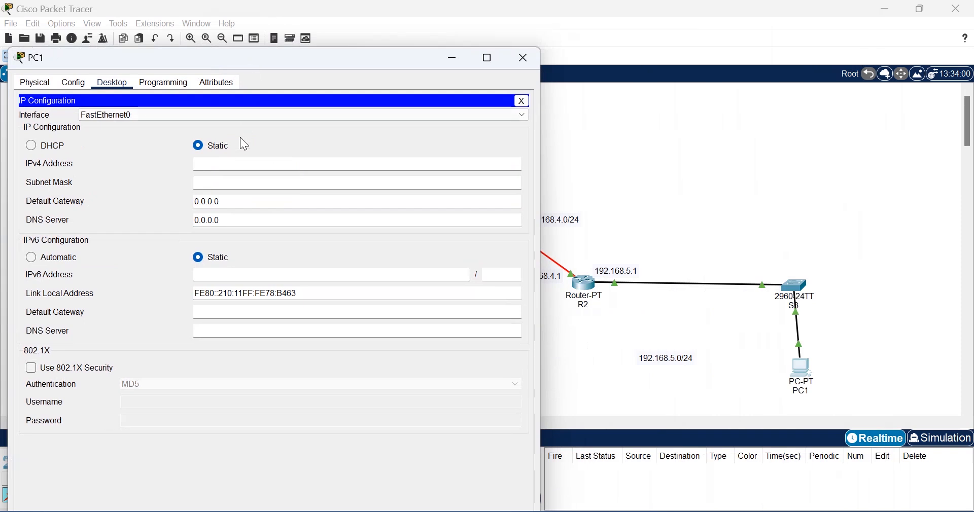
pyautogui.click(254, 164)
pyautogui.write('192')
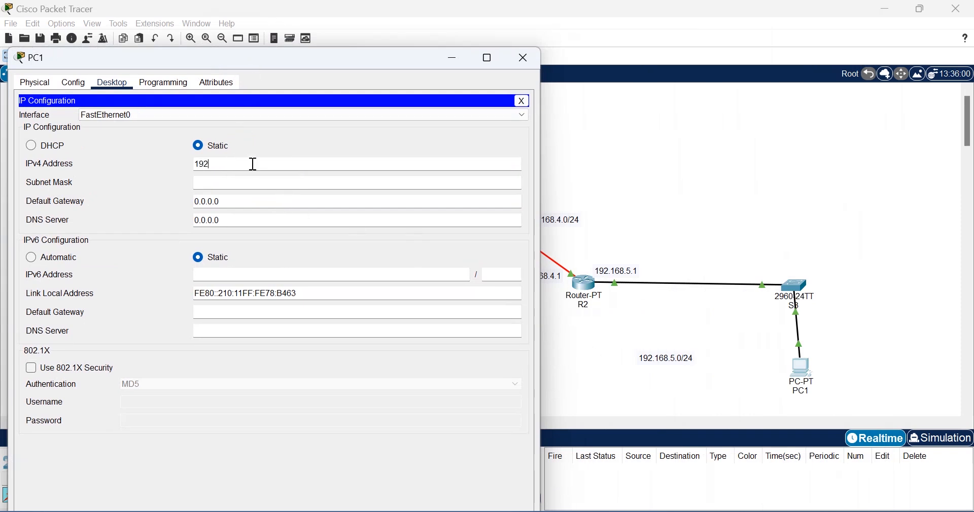
pyautogui.write('.168')
pyautogui.press('BackSpace')
pyautogui.write('.5.10')
pyautogui.click(239, 178)
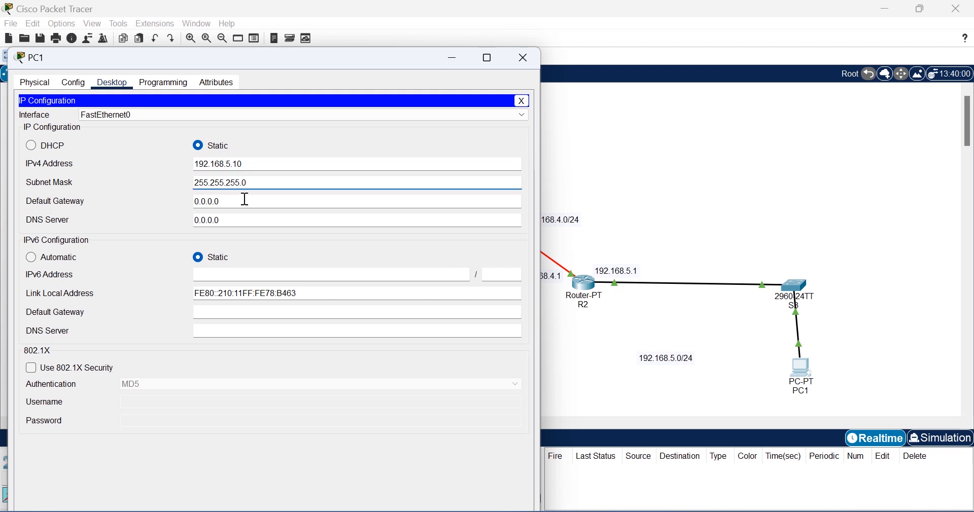
pyautogui.press('Tab')
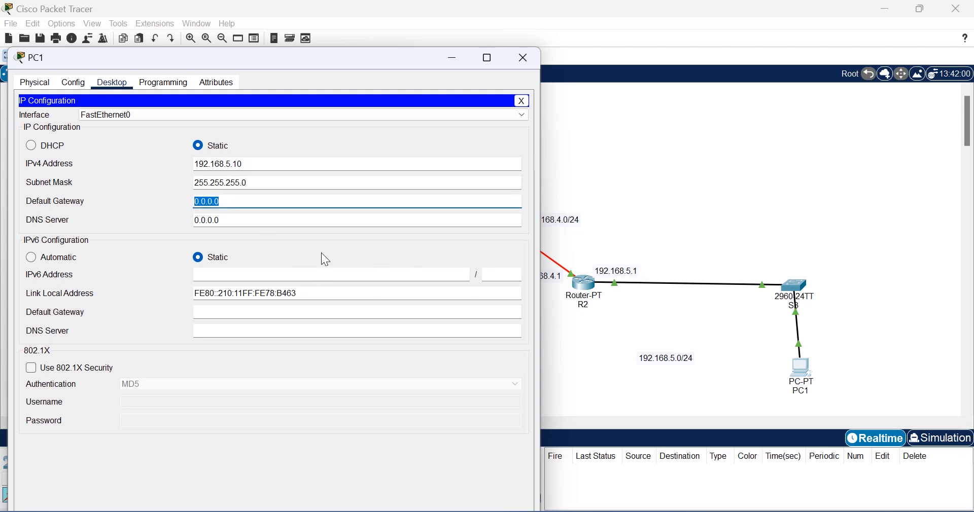
pyautogui.write('192.168.5.1')
pyautogui.click(533, 55)
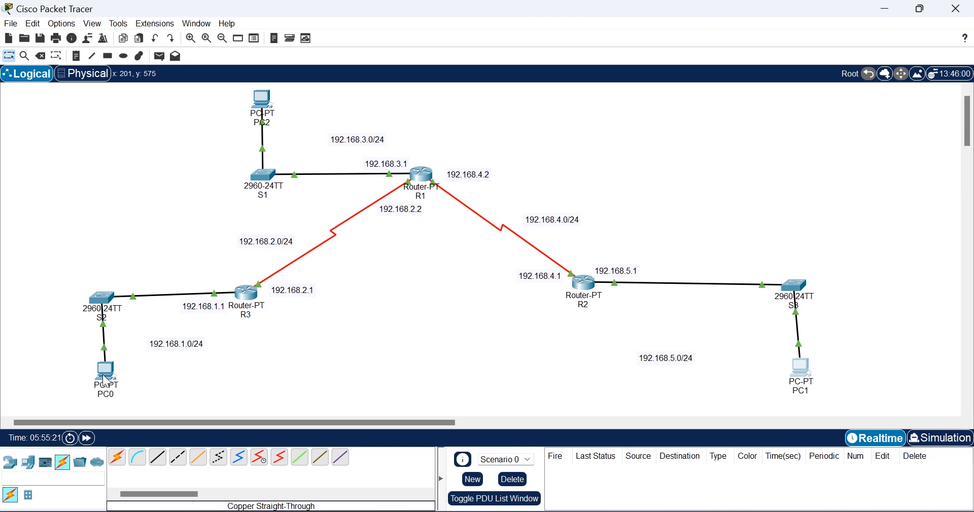
# Step: Run ping 192.168.1.10 from PC1's command prompt and see destination host unreachable
pyautogui.moveTo(106, 378)
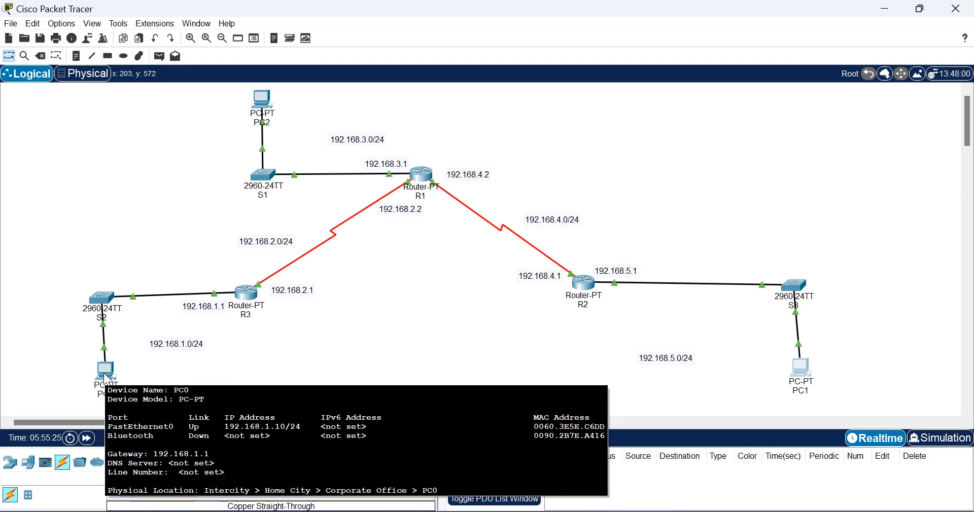
pyautogui.click(795, 368)
pyautogui.click(800, 364)
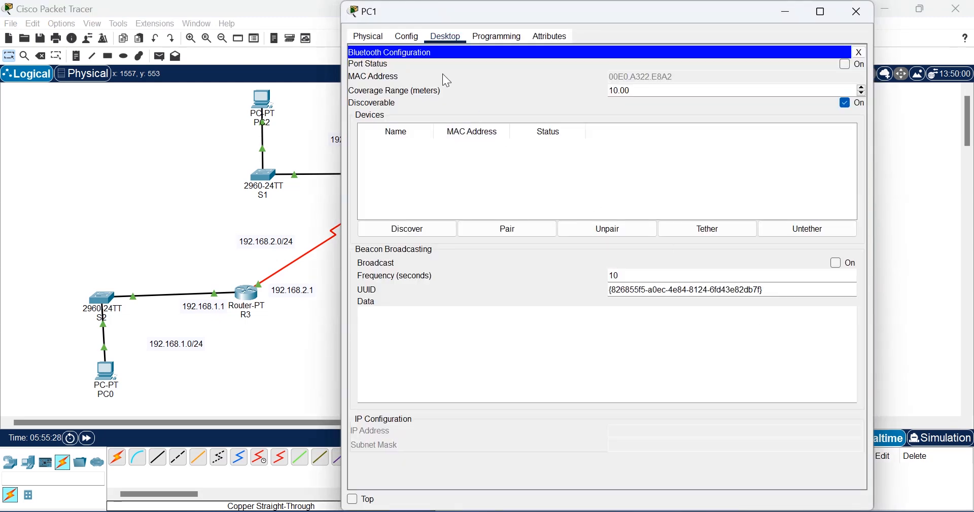
pyautogui.click(440, 44)
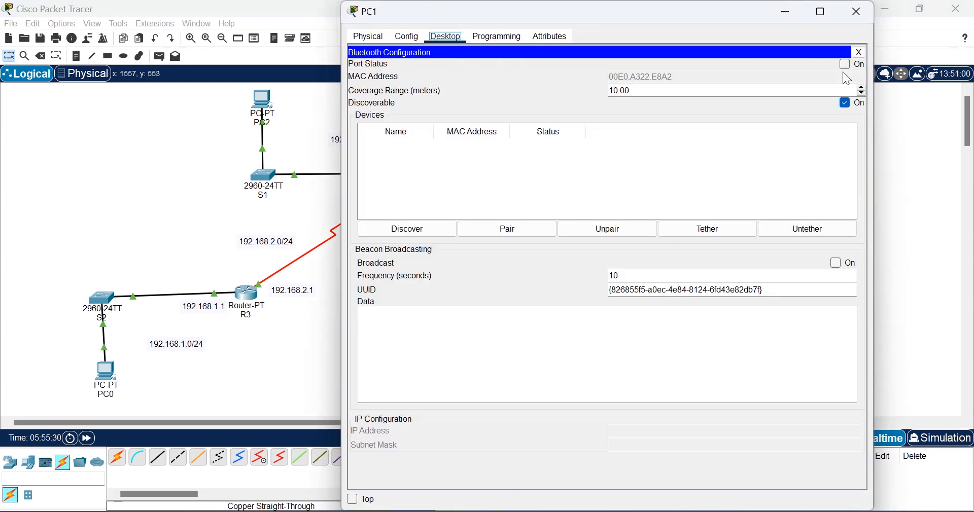
pyautogui.click(861, 52)
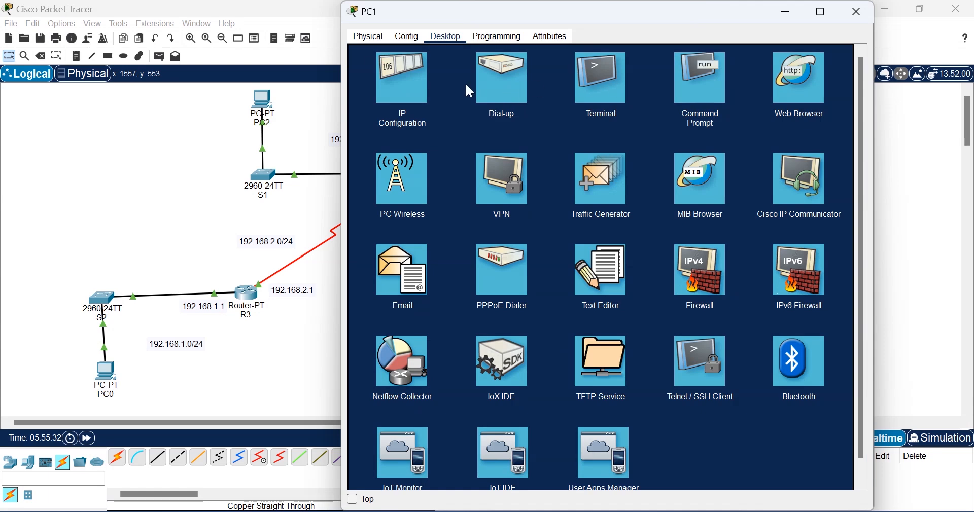
pyautogui.click(721, 58)
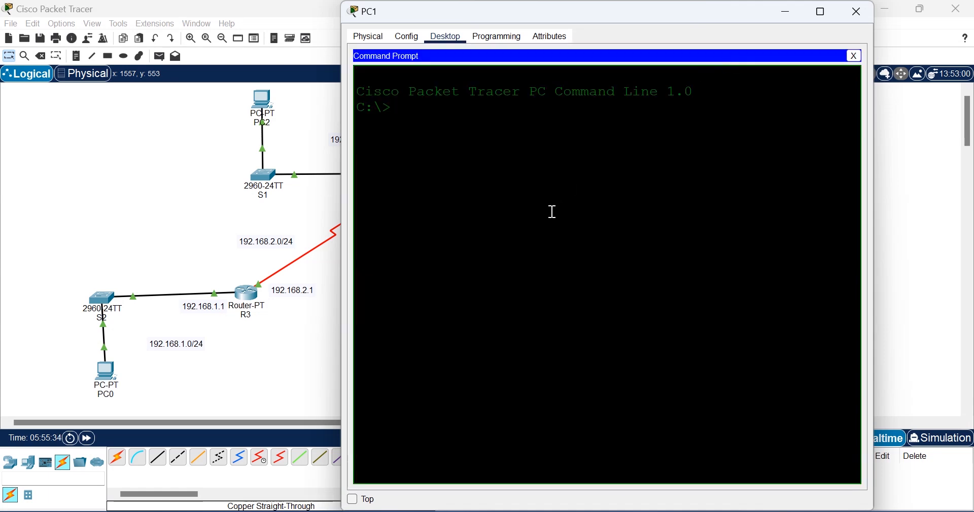
pyautogui.write('ping 192.168.1.10')
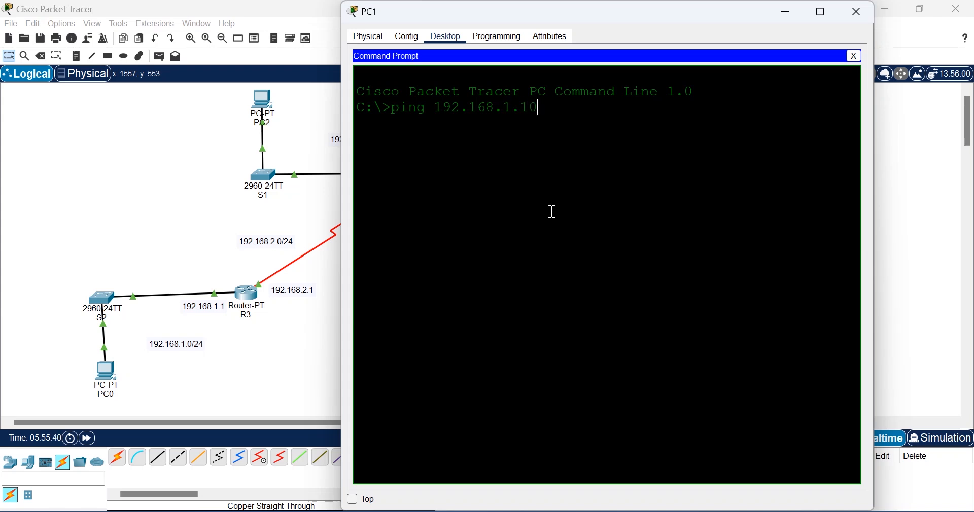
pyautogui.press('Return')
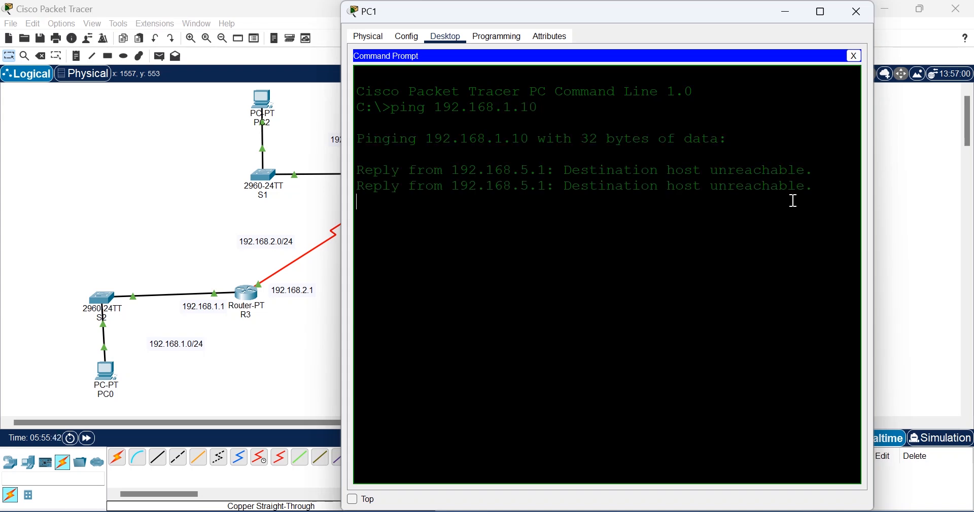
pyautogui.moveTo(818, 182); pyautogui.dragTo(561, 159)
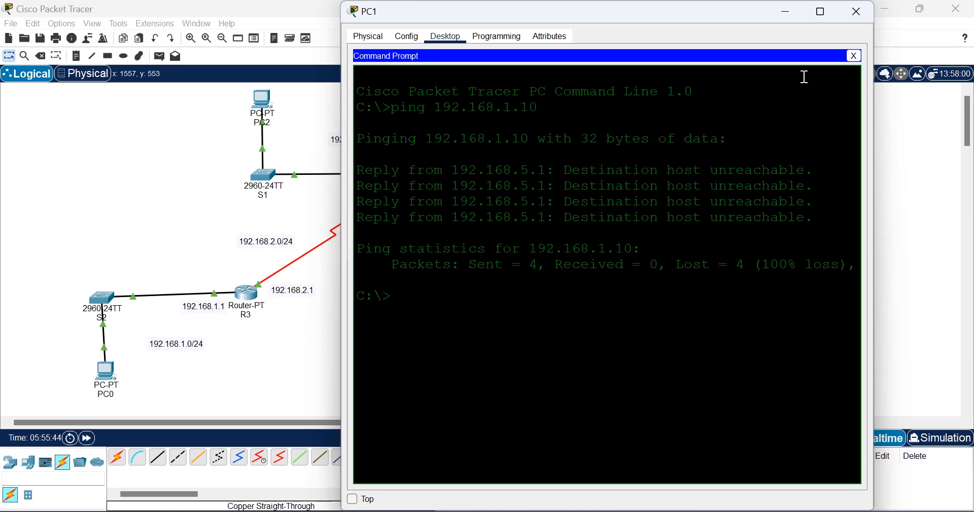
pyautogui.click(857, 16)
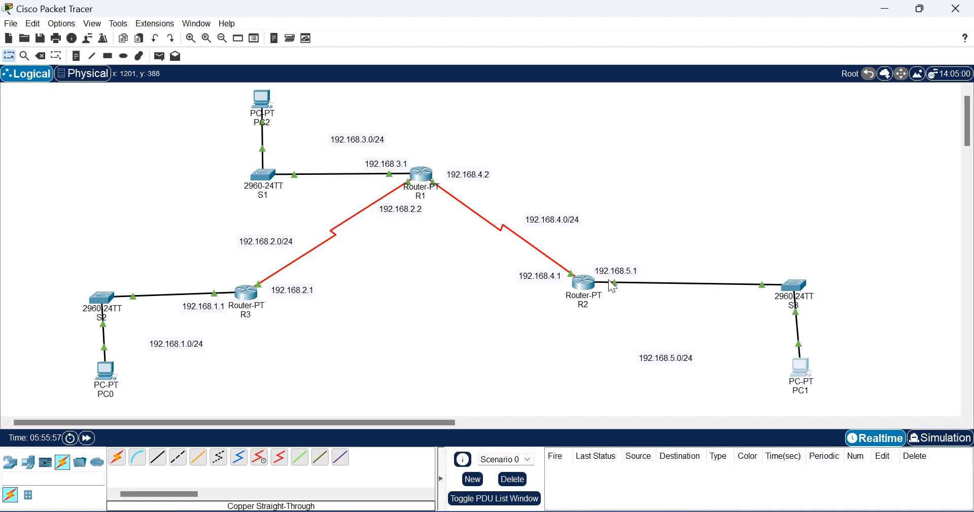
# Step: List R1's available routing protocols with 'router ?', noting the bgp and rip options
pyautogui.moveTo(598, 291)
pyautogui.click(421, 175)
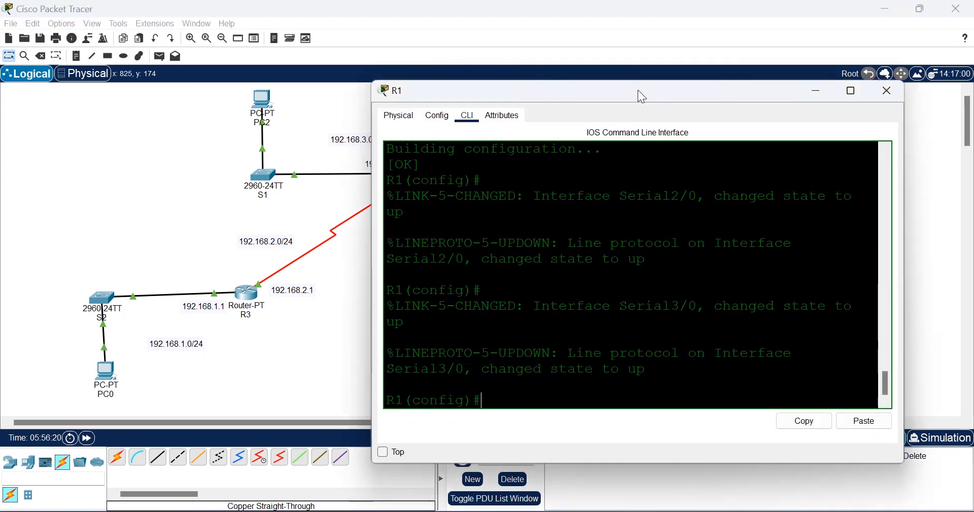
pyautogui.moveTo(639, 91); pyautogui.dragTo(708, 96)
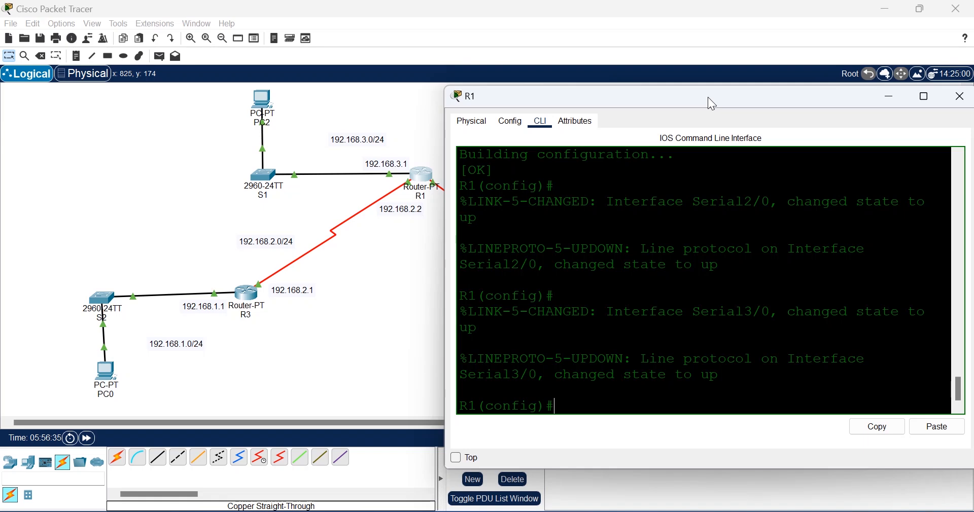
pyautogui.write('rou')
pyautogui.press('Tab')
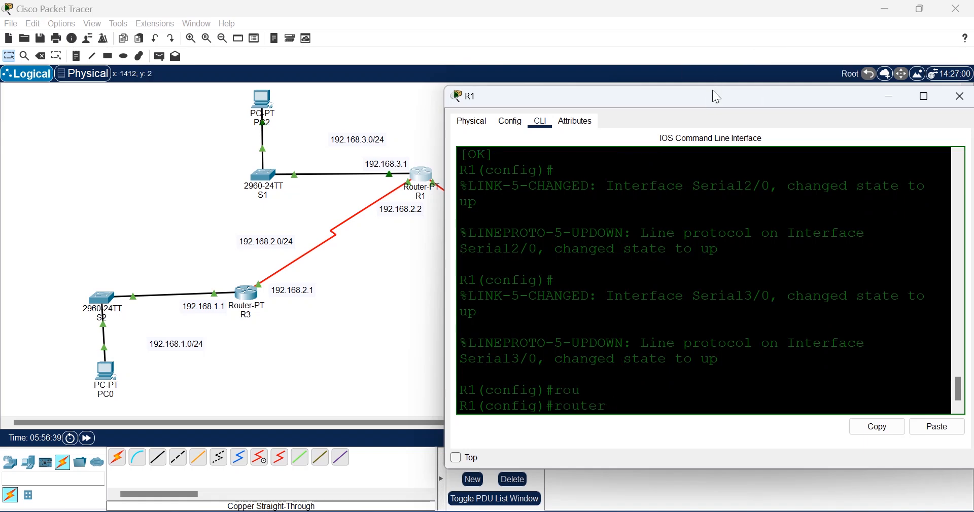
pyautogui.moveTo(712, 90); pyautogui.dragTo(699, 35)
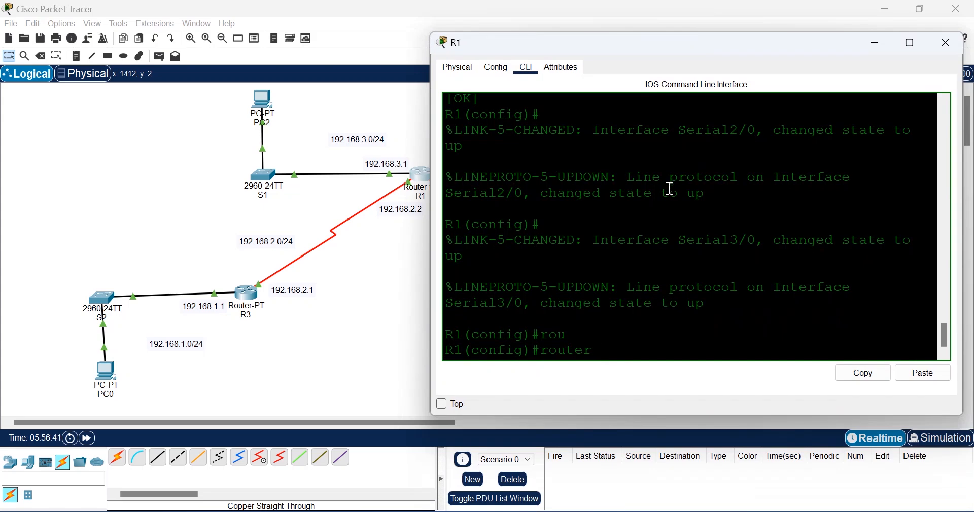
pyautogui.write('?')
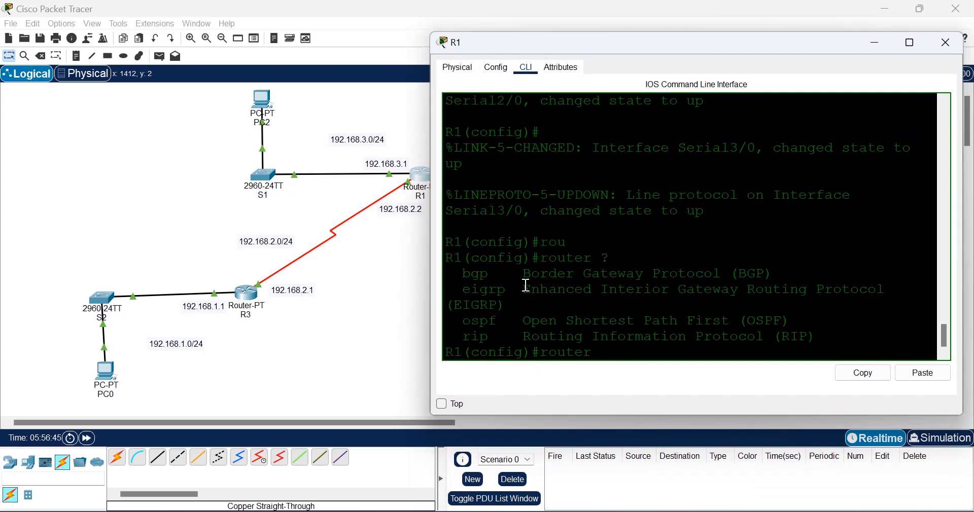
pyautogui.moveTo(497, 275); pyautogui.dragTo(463, 291)
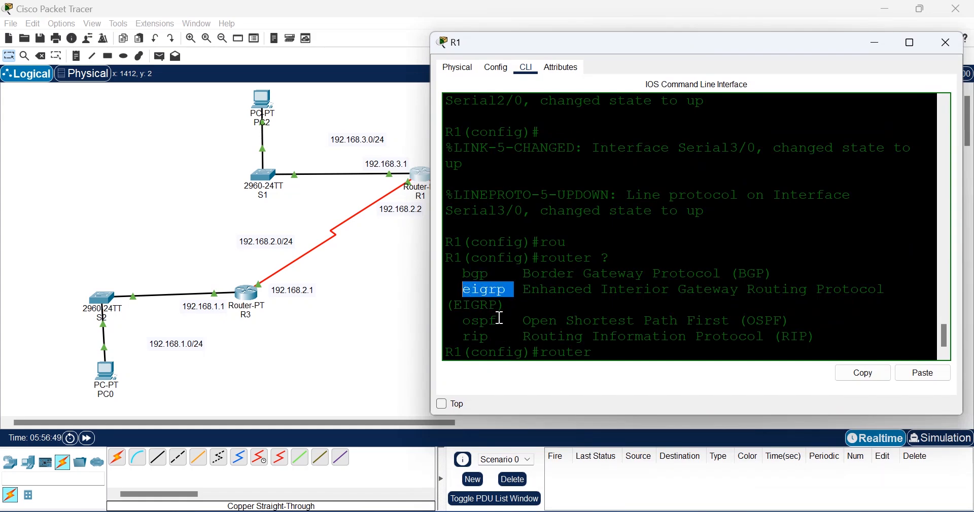
pyautogui.moveTo(500, 319); pyautogui.dragTo(458, 337)
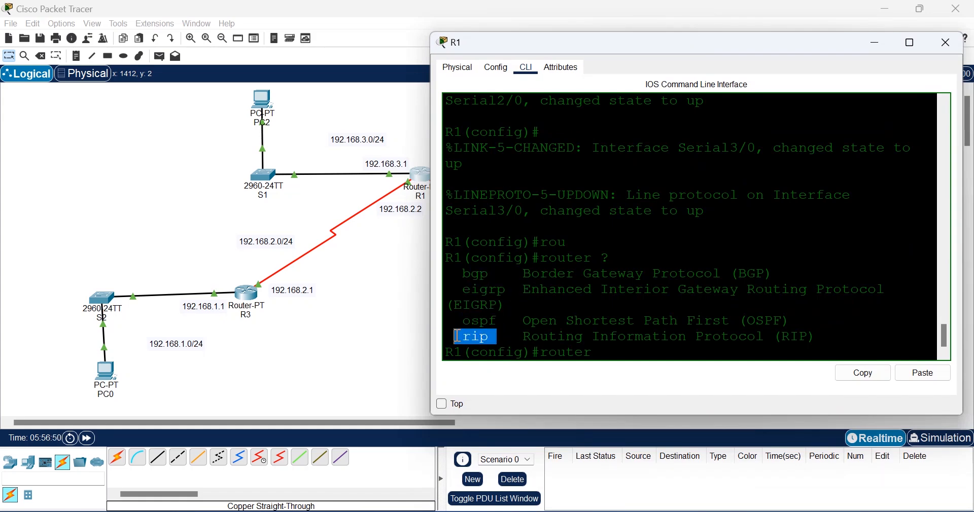
pyautogui.click(649, 345)
pyautogui.moveTo(495, 340); pyautogui.dragTo(456, 274)
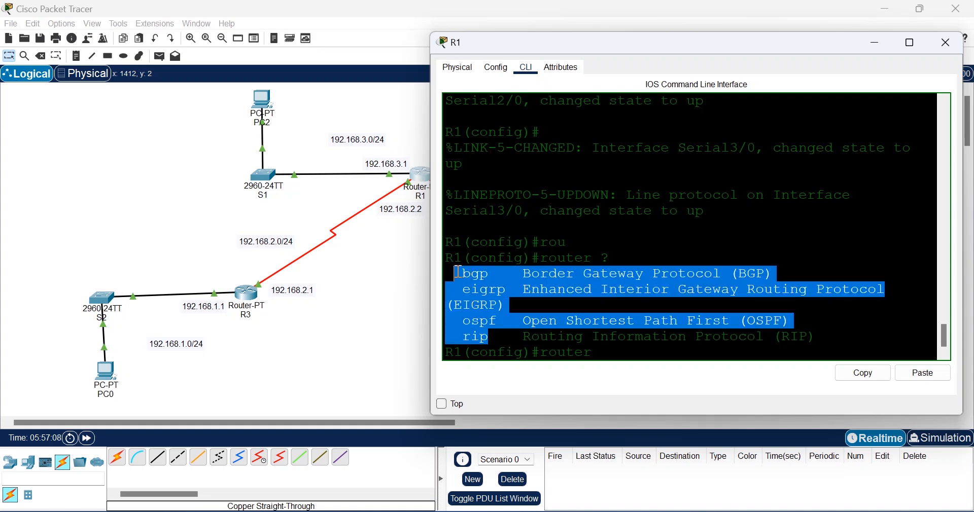
pyautogui.click(703, 299)
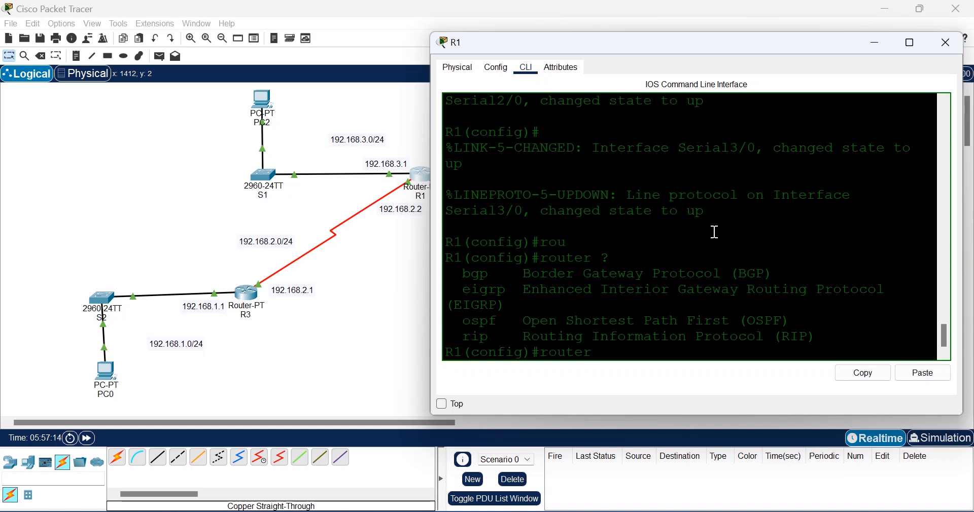
# Step: Enter 'router rip' on R1 to reach config-router mode, then show the topology
pyautogui.write('rip')
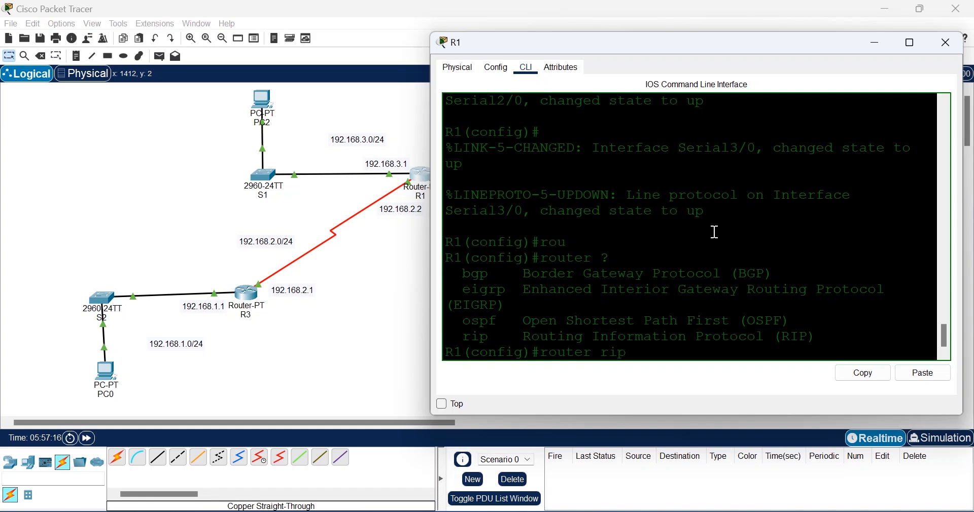
pyautogui.press('Return')
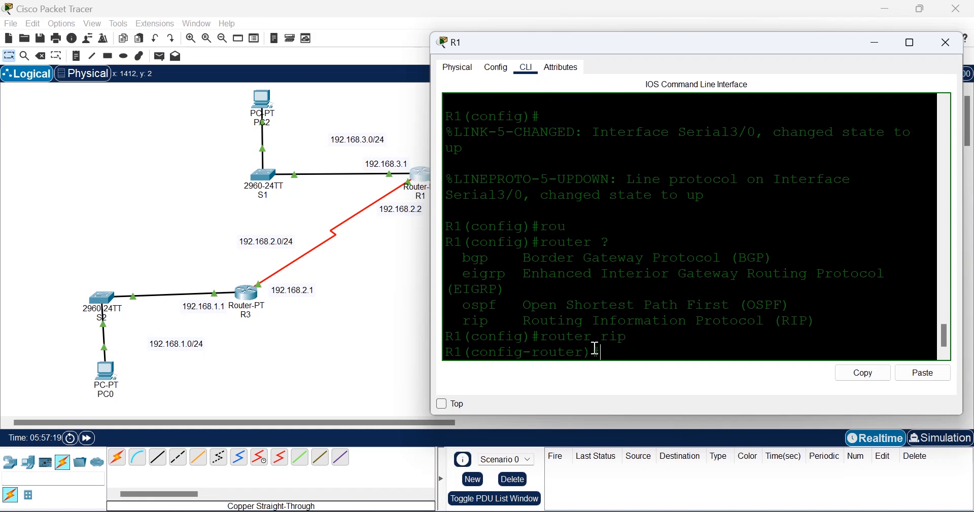
pyautogui.moveTo(594, 353); pyautogui.dragTo(526, 355)
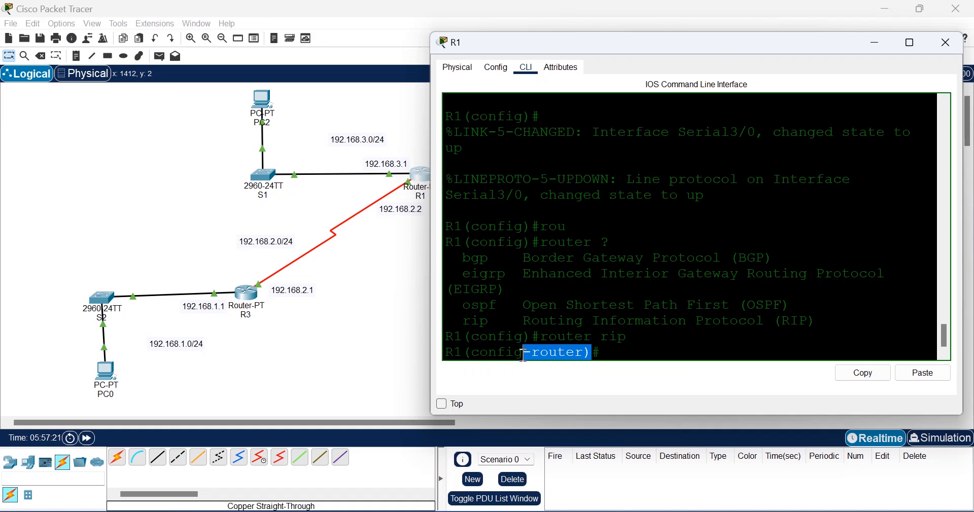
pyautogui.click(610, 352)
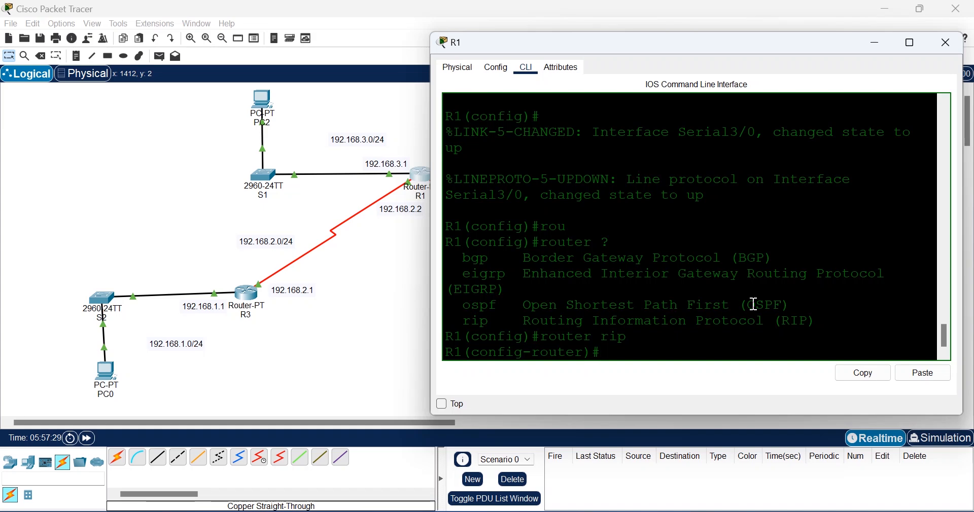
pyautogui.click(389, 305)
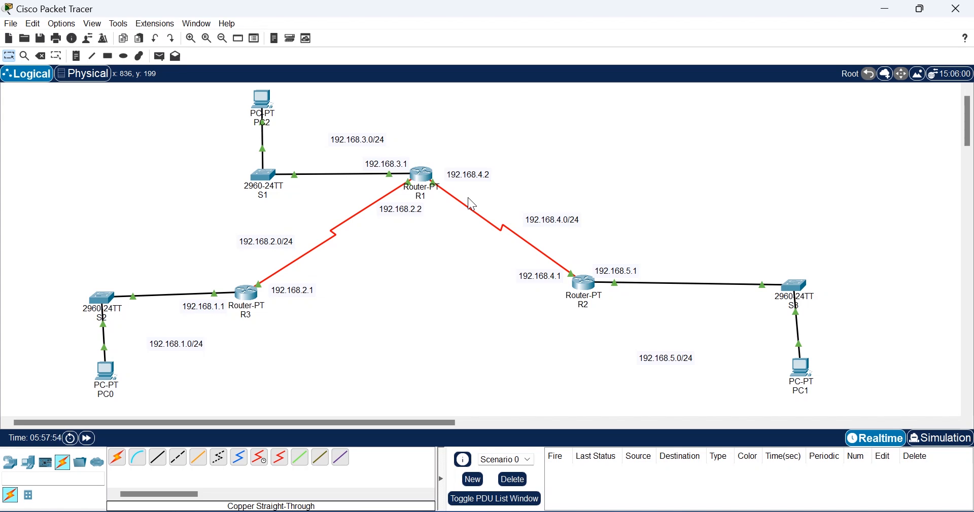
# Step: Add networks 192.168.2.0, 192.168.3.0 and 192.168.4.0 to R1's RIP process
pyautogui.click(421, 175)
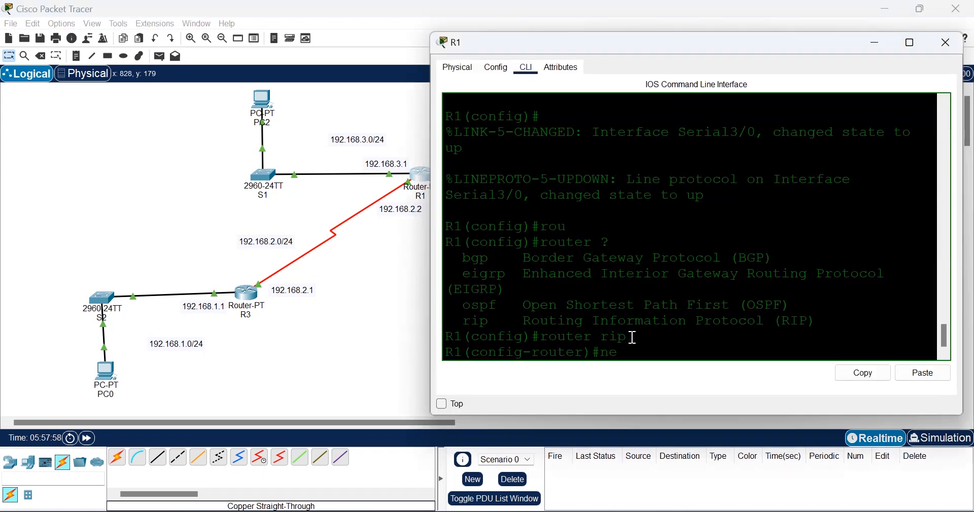
pyautogui.write('ne')
pyautogui.press('Tab')
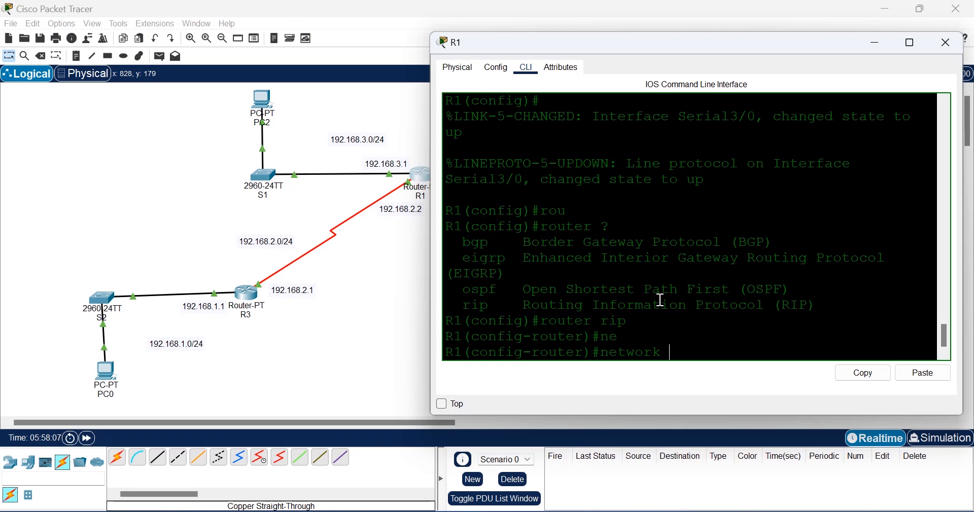
pyautogui.write('192.168')
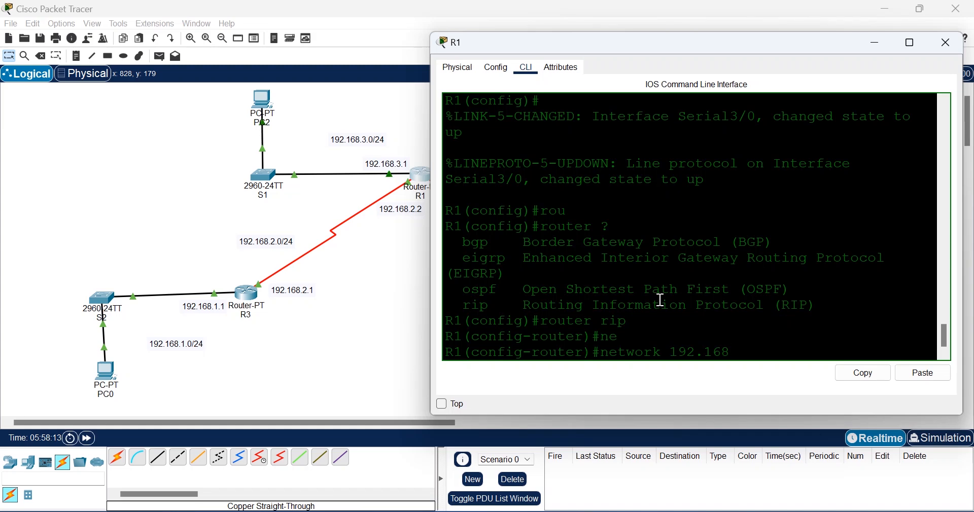
pyautogui.write('.2.0')
pyautogui.press('Return')
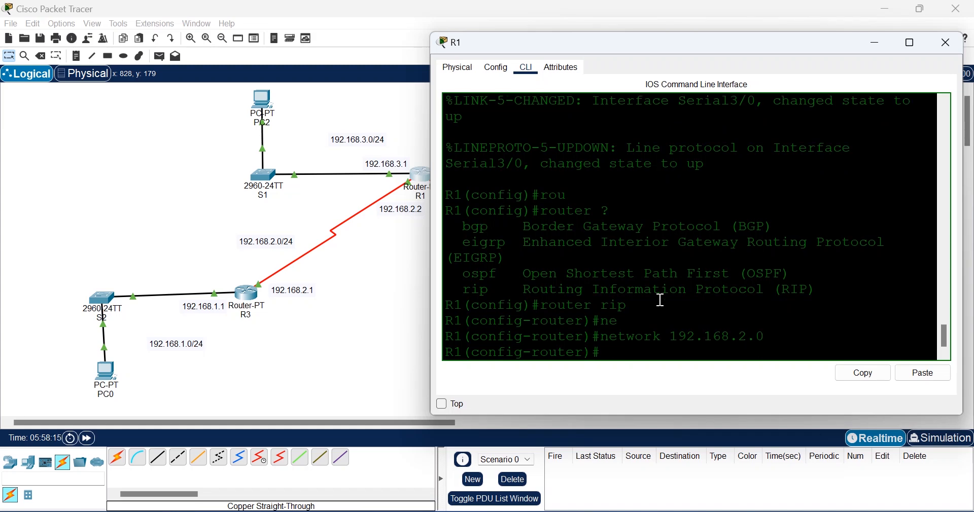
pyautogui.write('ne')
pyautogui.press('Tab')
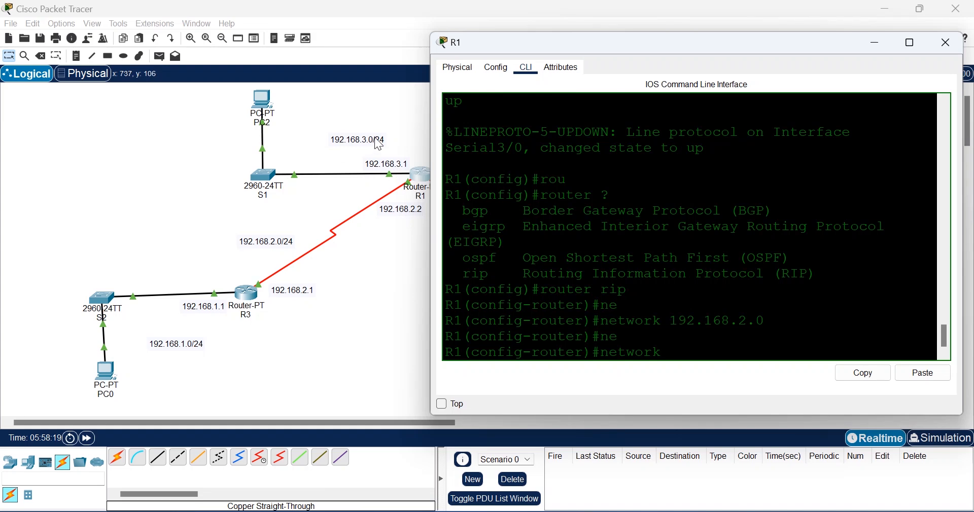
pyautogui.write('192.168.3.0')
pyautogui.press('Return')
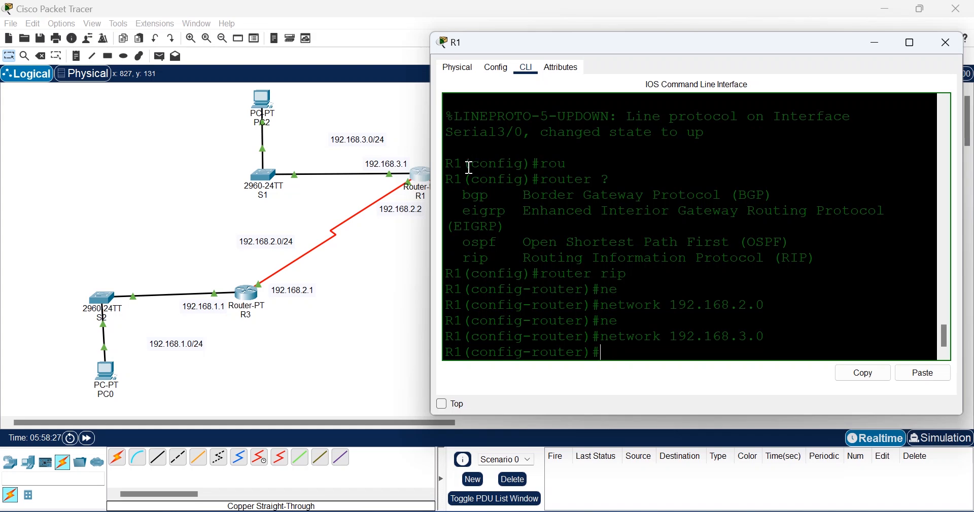
pyautogui.write('net')
pyautogui.press('Tab')
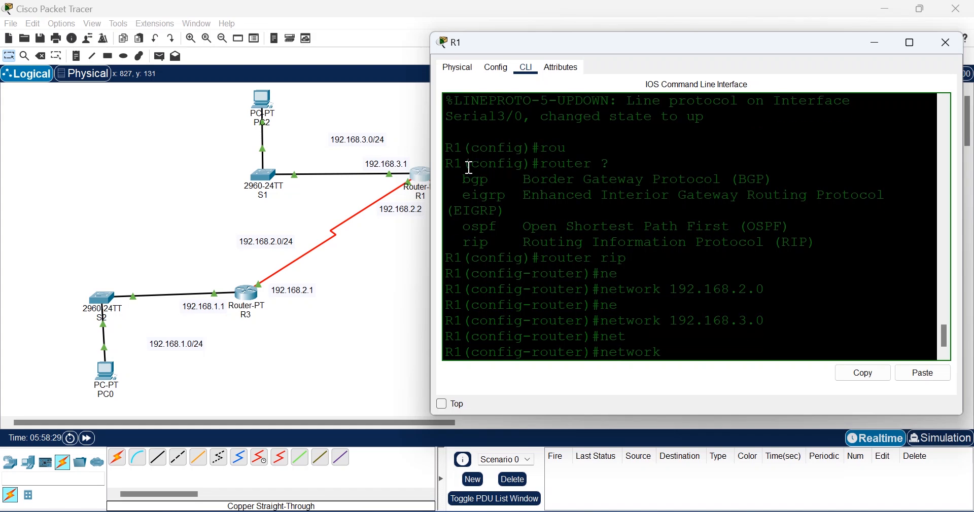
pyautogui.moveTo(682, 47); pyautogui.dragTo(648, 76)
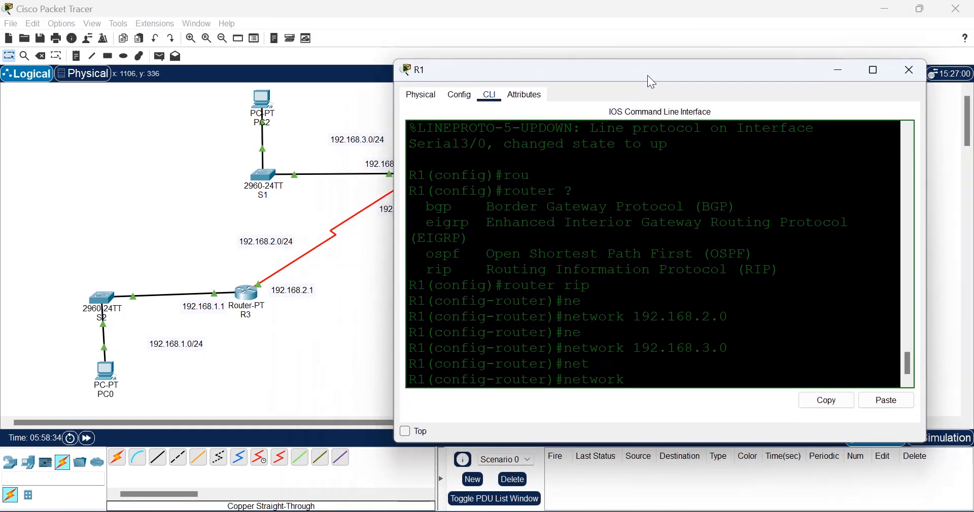
pyautogui.write('192.168.4.0')
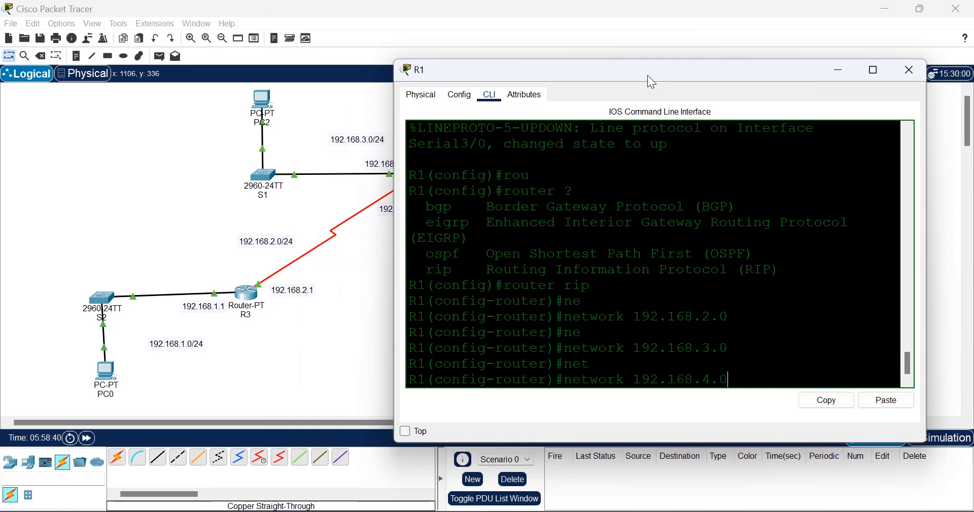
pyautogui.press('Return')
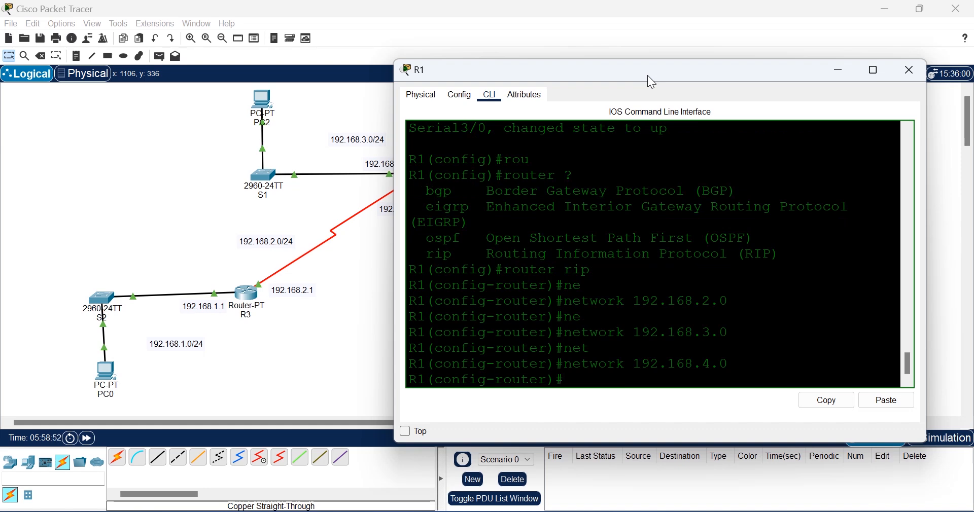
# Step: Exit RIP mode and save R1's configuration with do wr
pyautogui.write('exi')
pyautogui.press('Return')
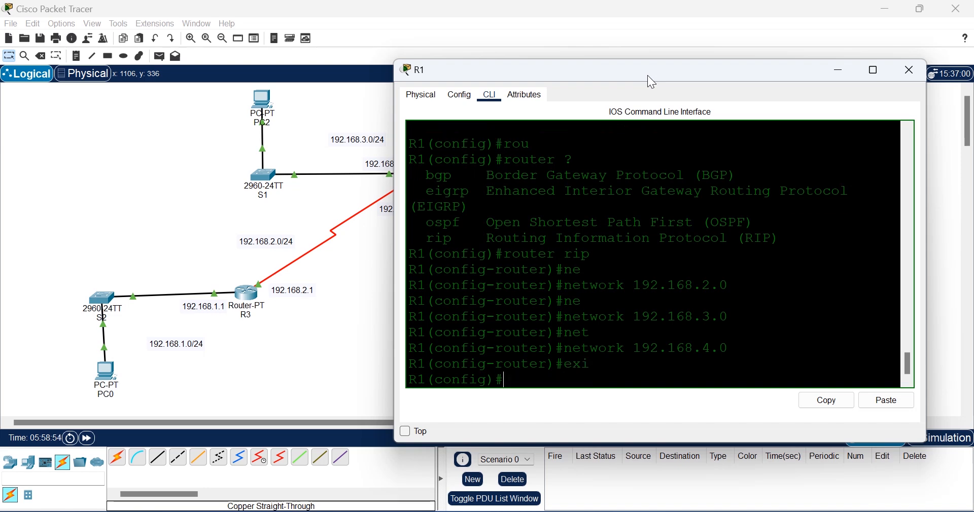
pyautogui.write('do wr')
pyautogui.press('Return')
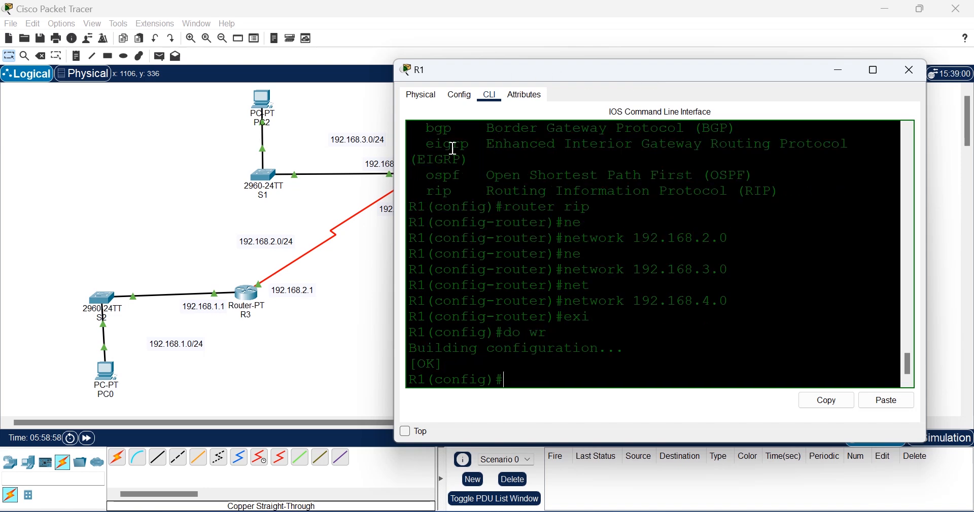
pyautogui.click(254, 334)
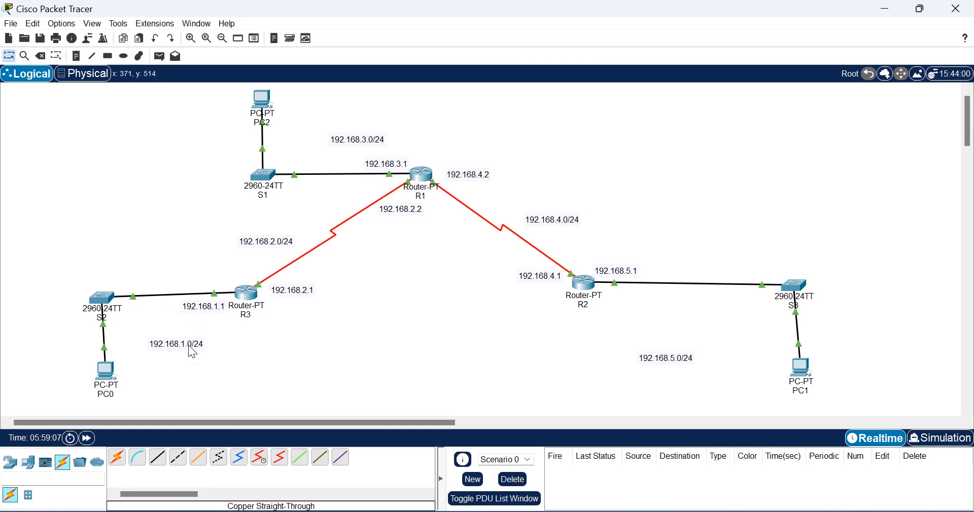
# Step: Start a RIP routing process on router R3 with 'router rip'
pyautogui.click(245, 303)
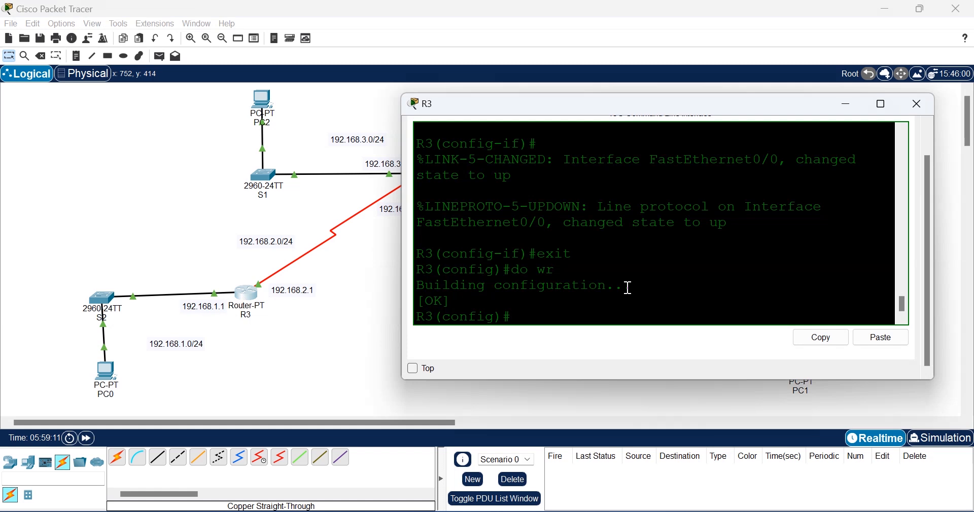
pyautogui.write('rou')
pyautogui.press('Tab')
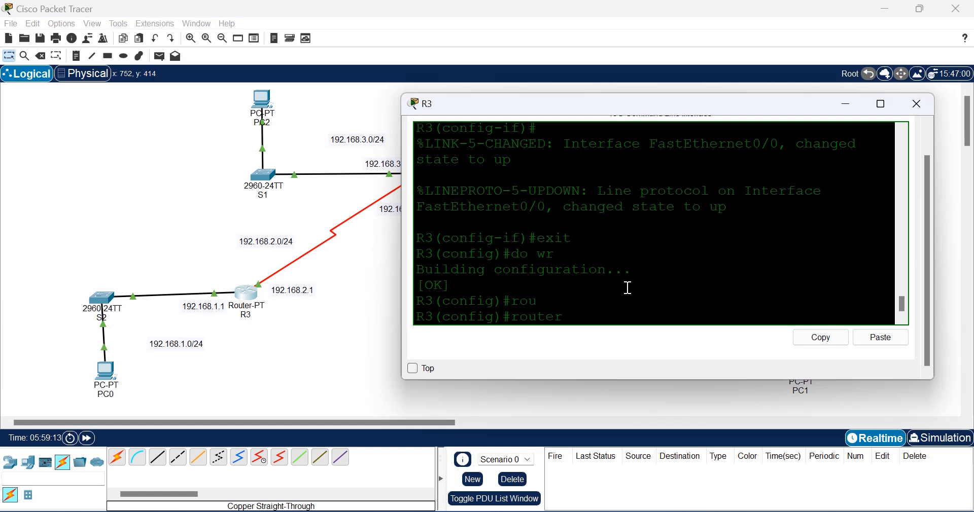
pyautogui.write('rip')
pyautogui.press('Return')
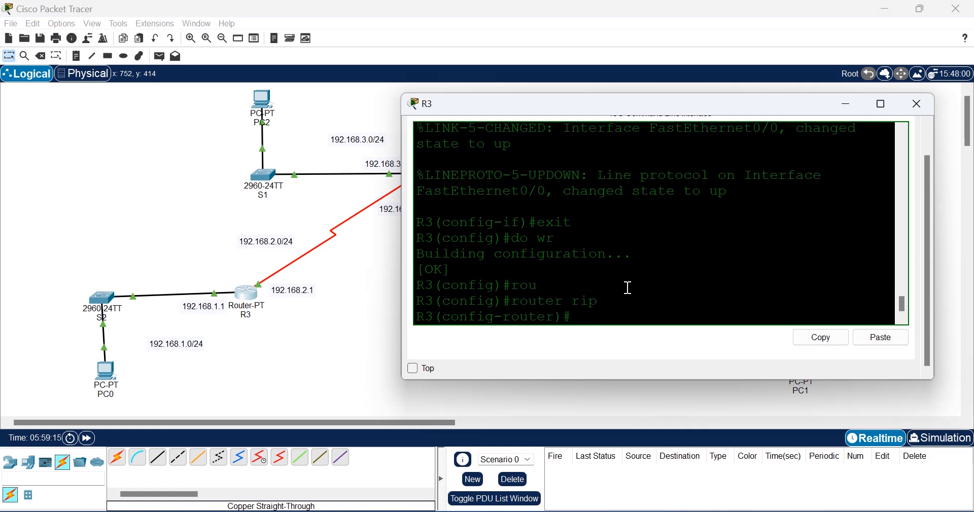
# Step: Add networks 192.168.2.0 and 192.168.1.0 to R3's RIP process
pyautogui.write('ne')
pyautogui.press('Tab')
pyautogui.write('192')
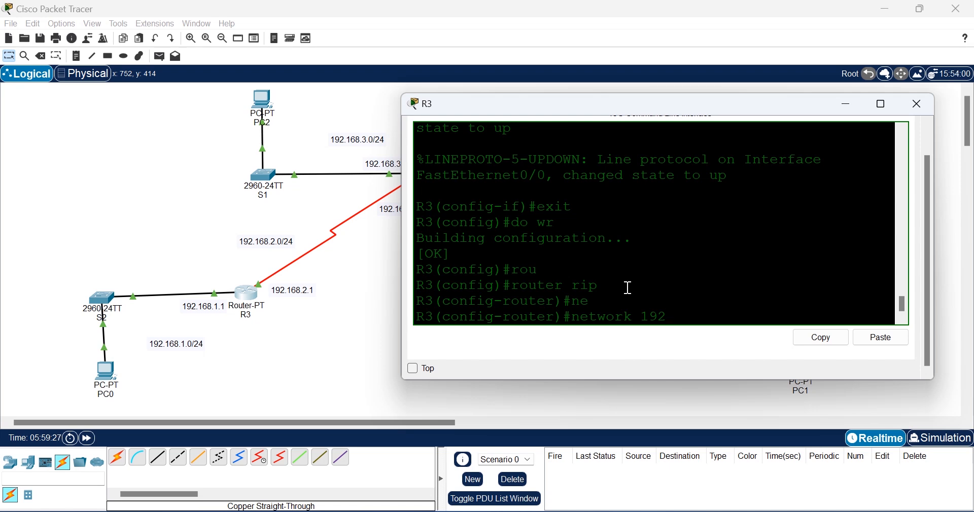
pyautogui.write('68.2.0')
pyautogui.press('Return')
pyautogui.write('ne')
pyautogui.press('Tab')
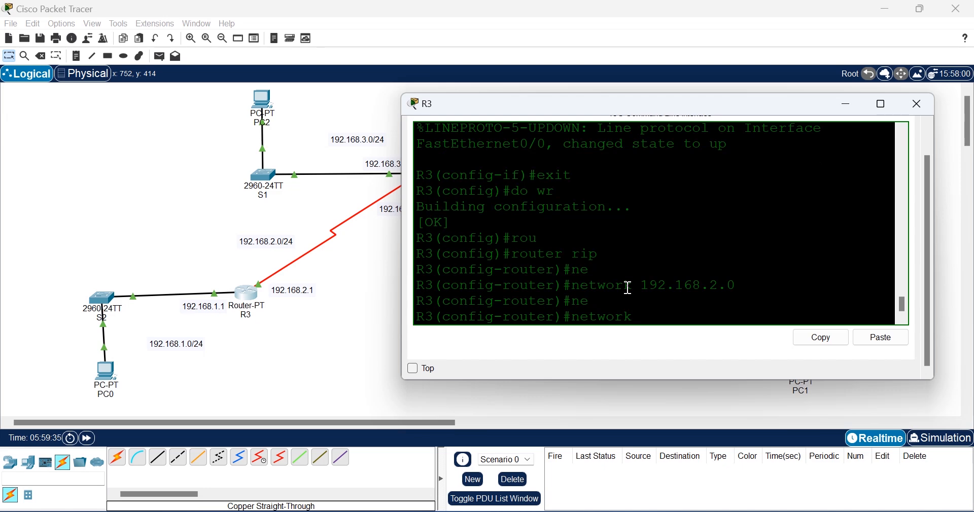
pyautogui.write('192.168.1.0')
pyautogui.press('Return')
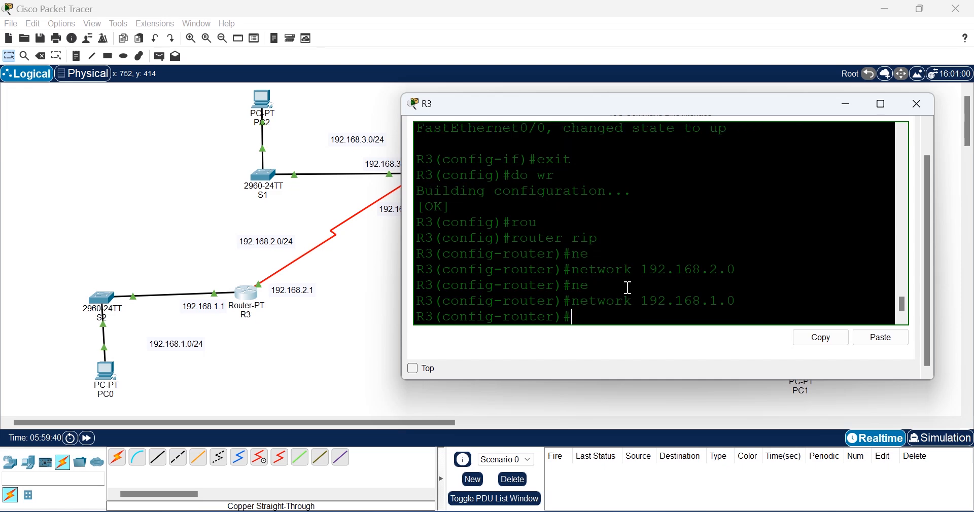
# Step: Exit router mode, save R3's configuration with do wr, and leave configuration mode
pyautogui.write('exit')
pyautogui.press('Return')
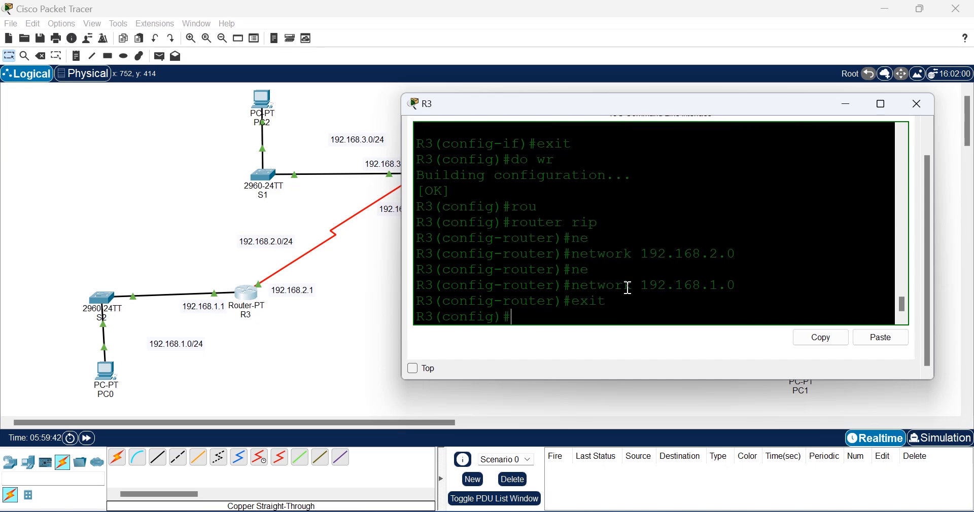
pyautogui.write('dow r')
pyautogui.press('Return')
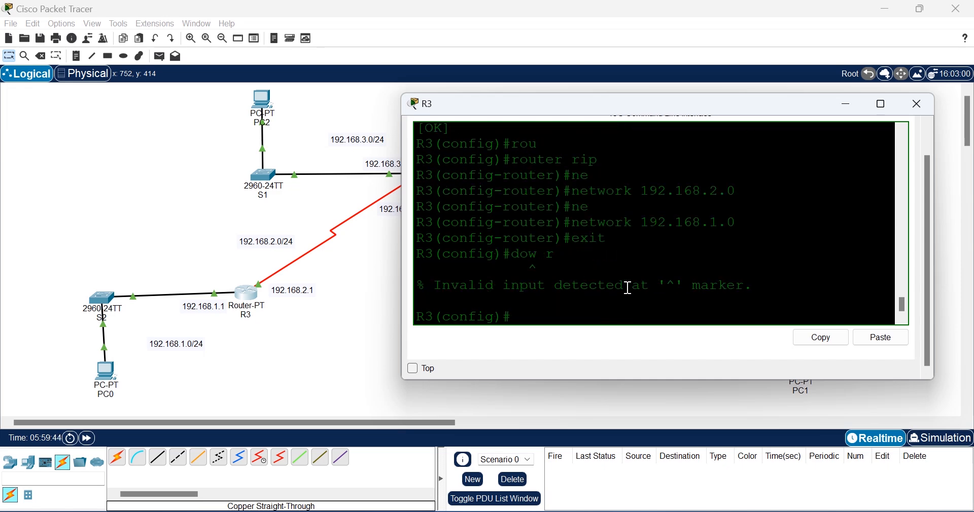
pyautogui.press('Up')
pyautogui.press('BackSpace')
pyautogui.write('wr')
pyautogui.press('Return')
pyautogui.write('exi')
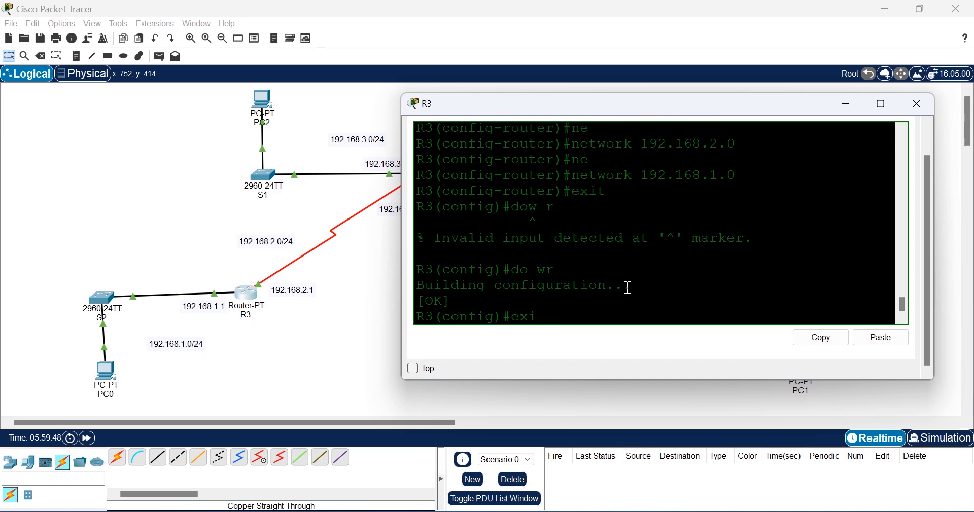
pyautogui.write('t')
pyautogui.press('Return')
# Step: Display R3's routing table with show ip route
pyautogui.write('shp')
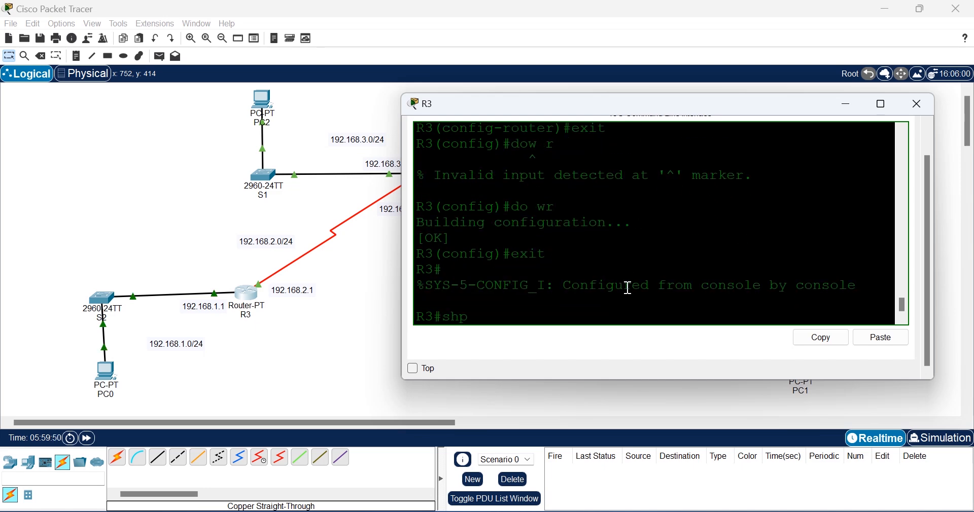
pyautogui.press('Tab')
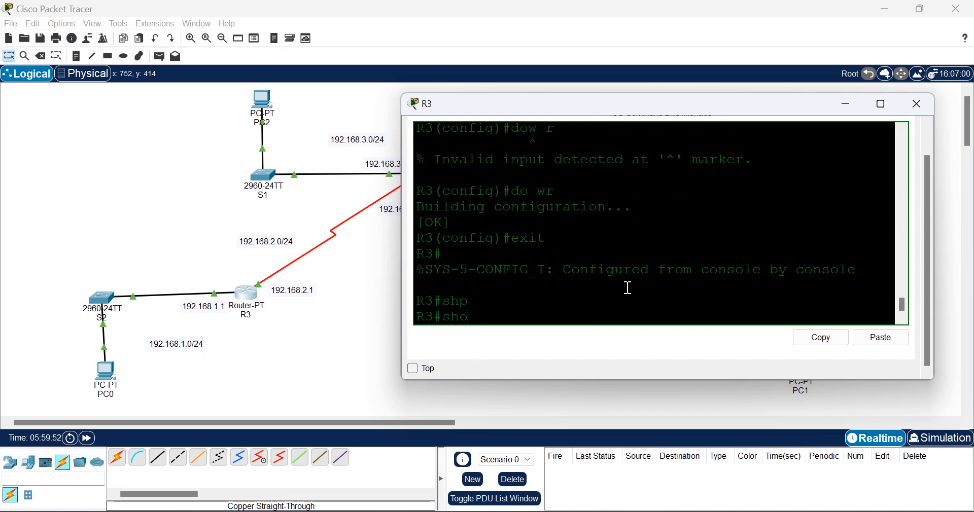
pyautogui.write('o')
pyautogui.press('Tab')
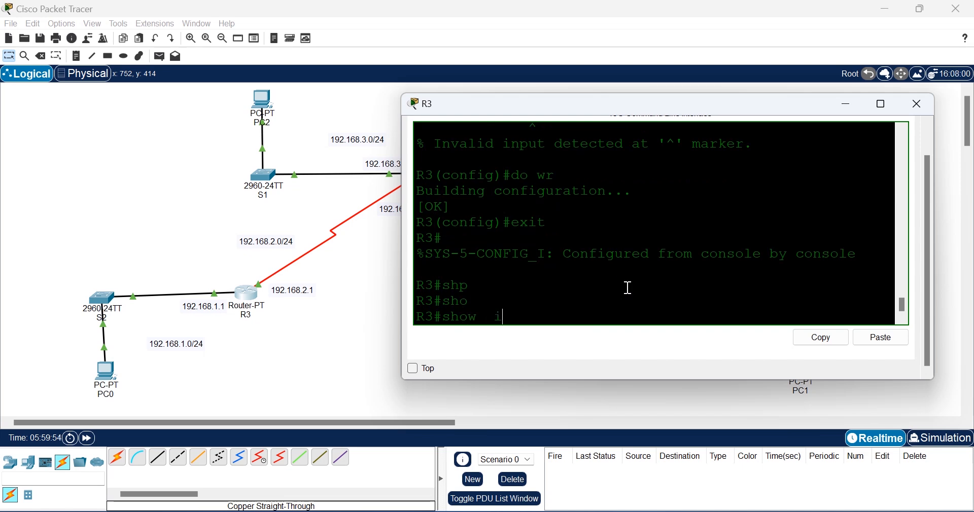
pyautogui.write('ip ro')
pyautogui.press('Tab')
pyautogui.press('Return')
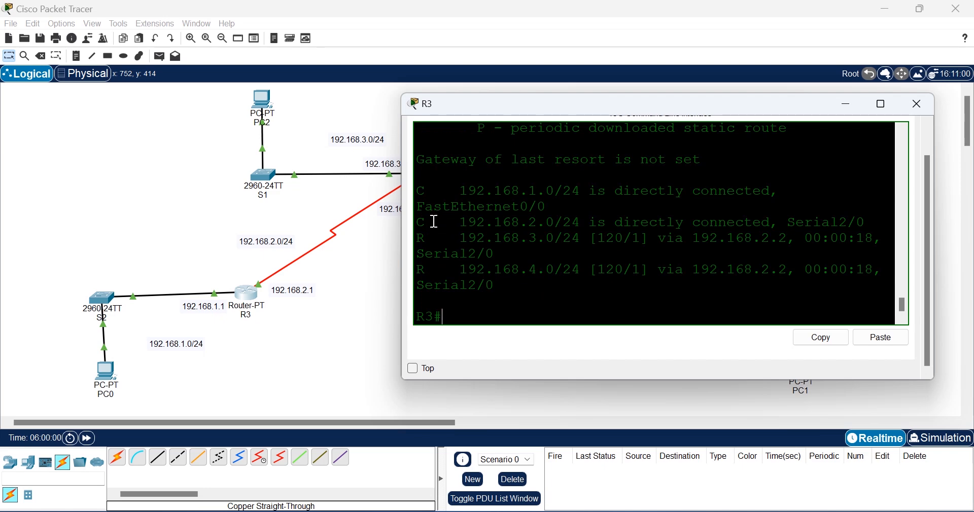
# Step: Inspect R3's connected routes and RIP entries 192.168.3.0/24 and 192.168.4.0/24 against the R code
pyautogui.moveTo(435, 221); pyautogui.dragTo(419, 227)
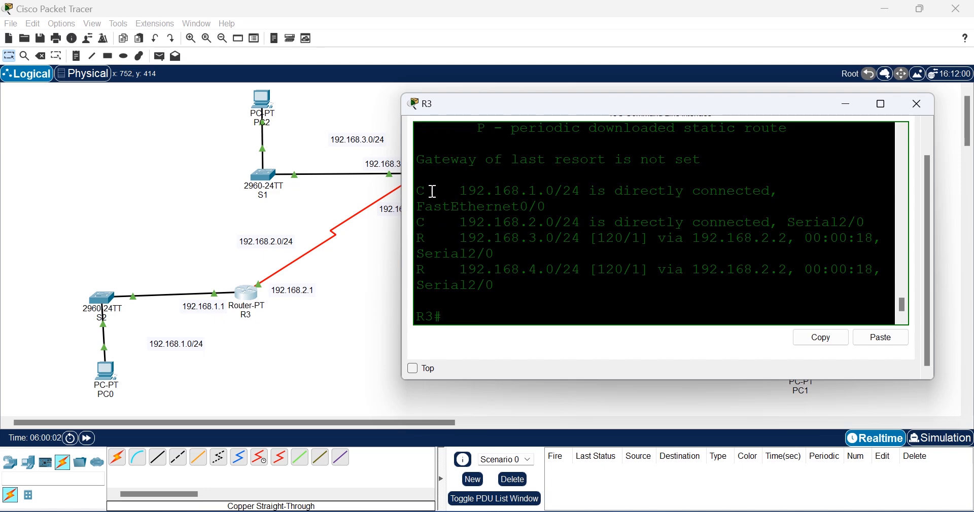
pyautogui.moveTo(426, 192); pyautogui.dragTo(417, 198)
pyautogui.moveTo(435, 236); pyautogui.dragTo(414, 272)
pyautogui.moveTo(656, 105); pyautogui.dragTo(611, 165)
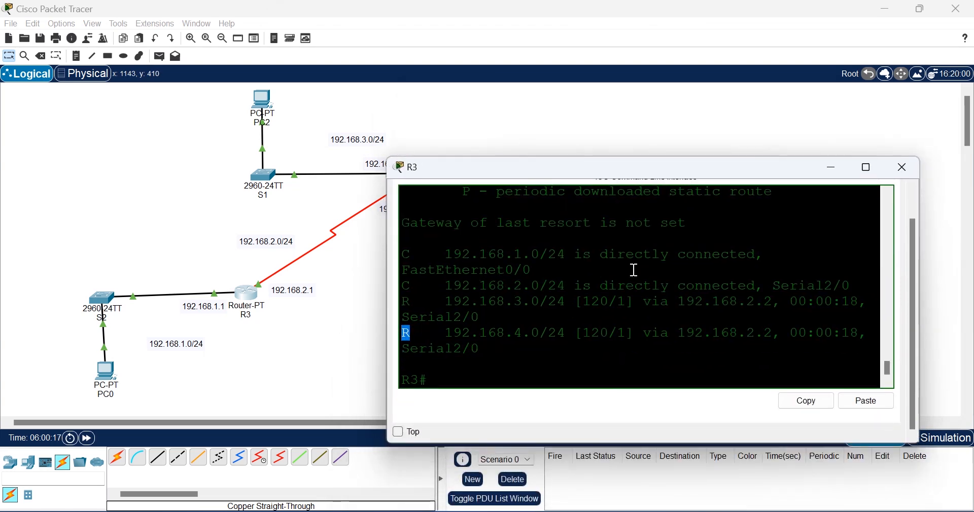
pyautogui.scroll(3, 635, 270)
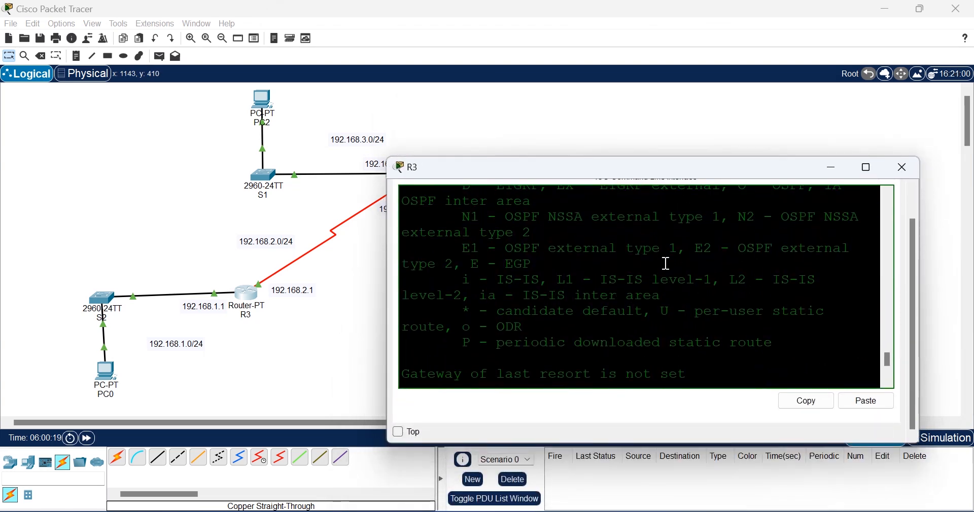
pyautogui.scroll(2, 666, 263)
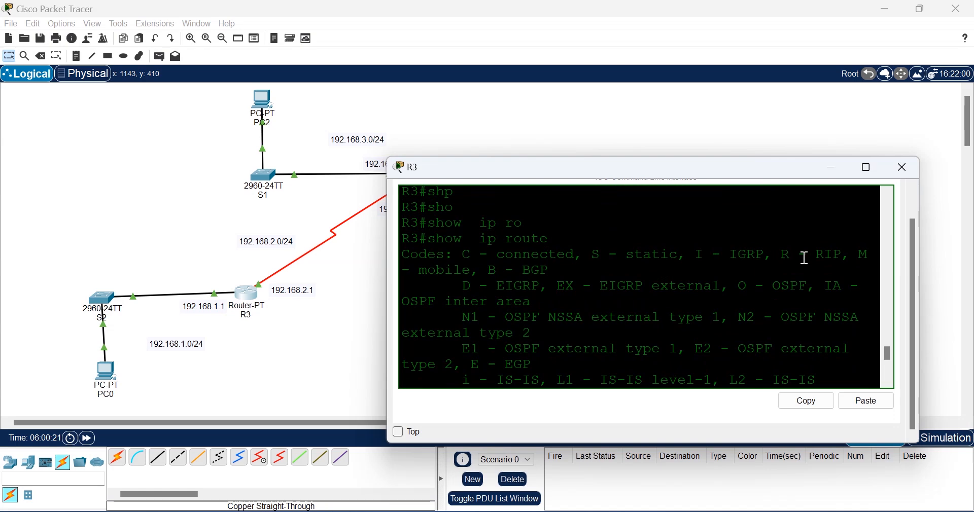
pyautogui.moveTo(852, 256); pyautogui.dragTo(771, 256)
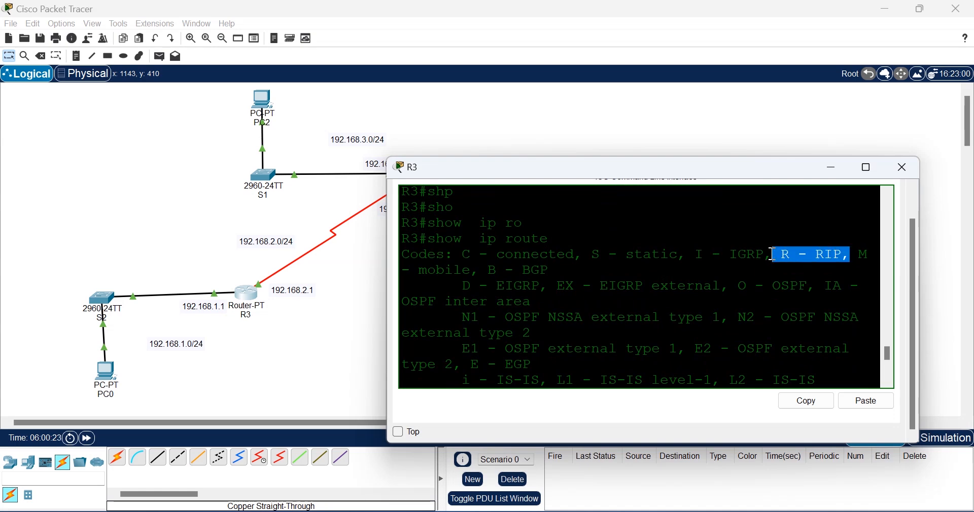
pyautogui.click(597, 251)
# Step: Run 'do sho ip rou' on R1 and find the RIP route 192.168.1.0/24 via 192.168.2.1
pyautogui.click(341, 355)
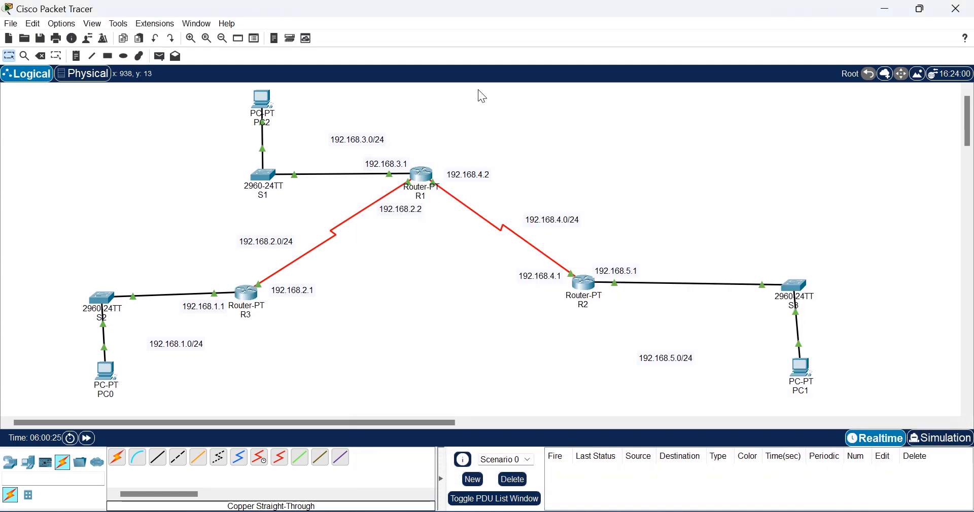
pyautogui.click(422, 176)
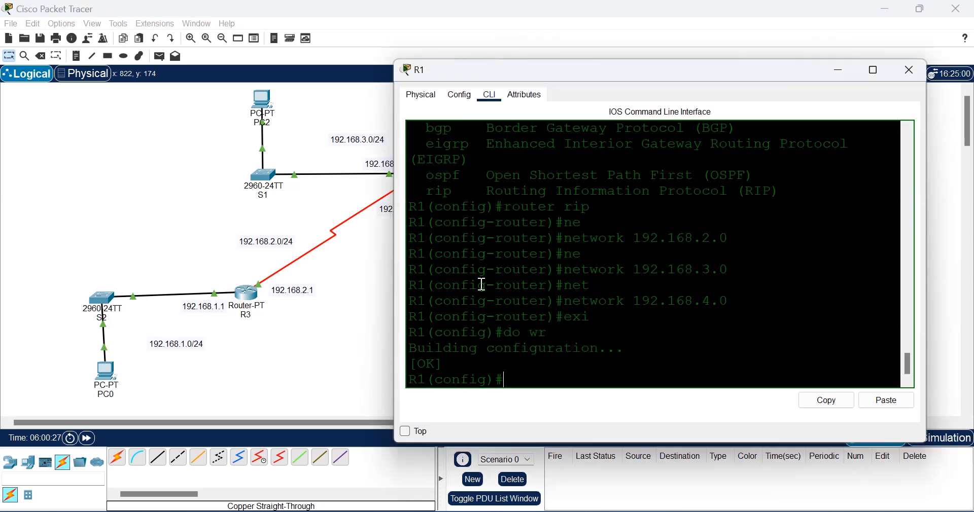
pyautogui.write('do sho ip rou')
pyautogui.press('Return')
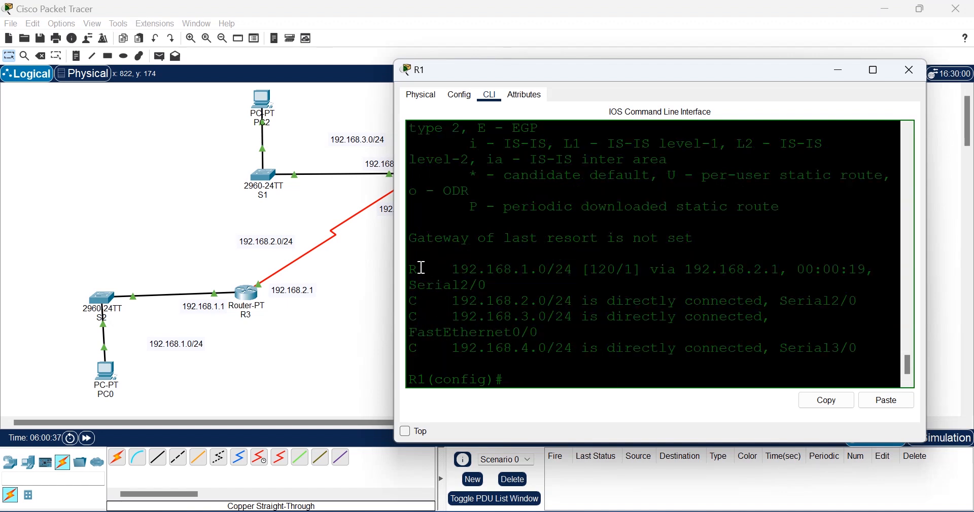
pyautogui.moveTo(423, 267); pyautogui.dragTo(400, 269)
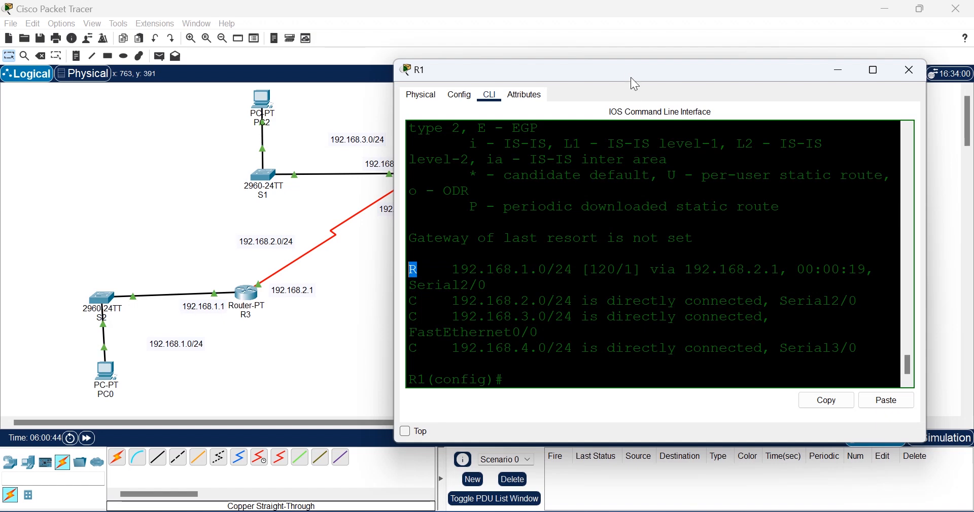
pyautogui.moveTo(627, 76); pyautogui.dragTo(540, 151)
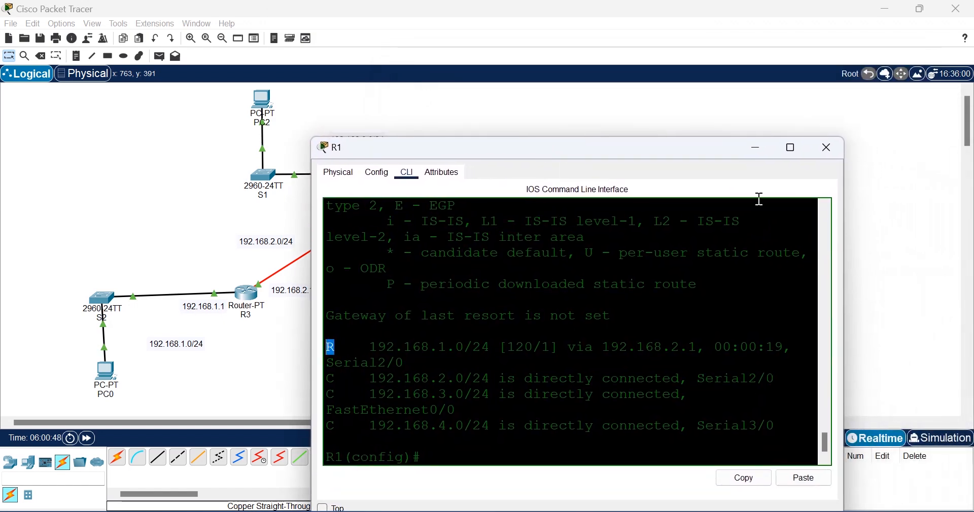
pyautogui.click(894, 190)
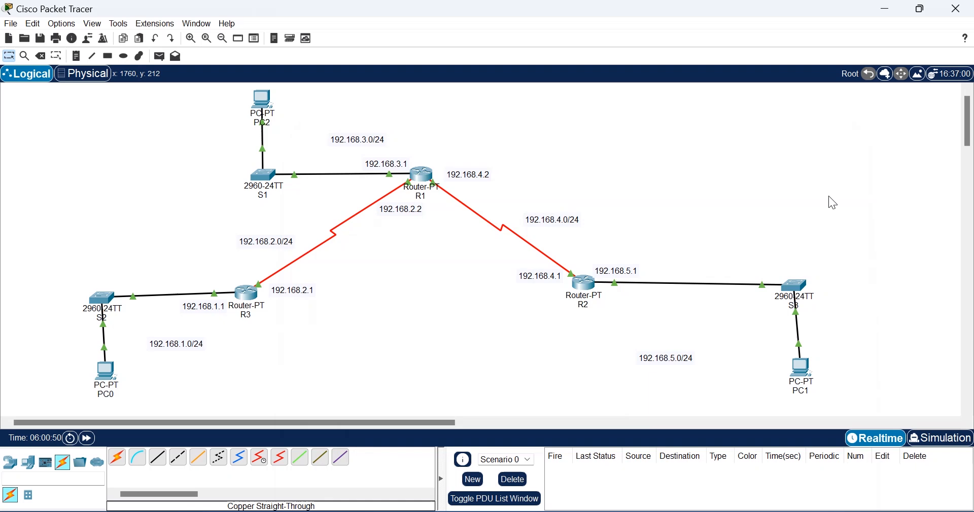
# Step: In R2's CLI, start router rip and advertise network 192.168.5.0
pyautogui.click(590, 289)
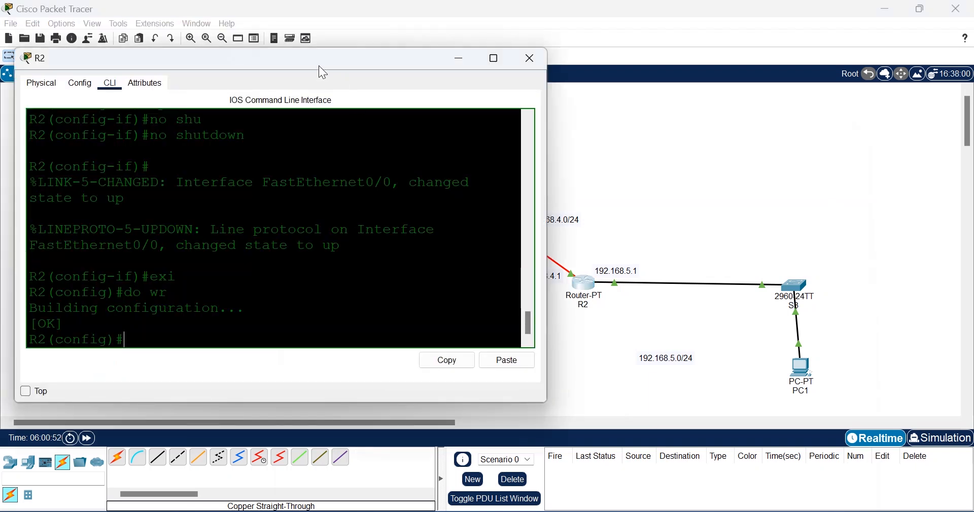
pyautogui.moveTo(322, 70)
pyautogui.mouseDown()
pyautogui.moveTo(337, 56)
pyautogui.moveTo(332, 69)
pyautogui.mouseUp()
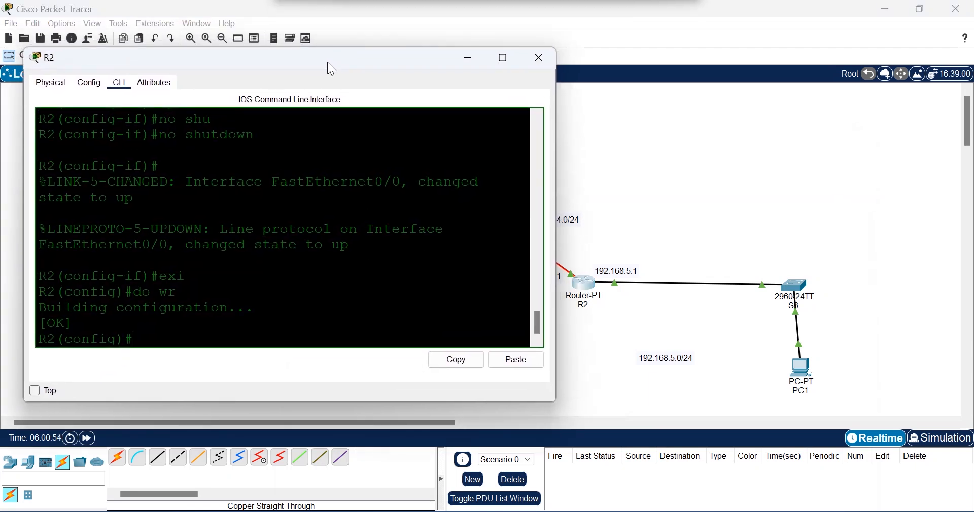
pyautogui.write('rou')
pyautogui.press('Tab')
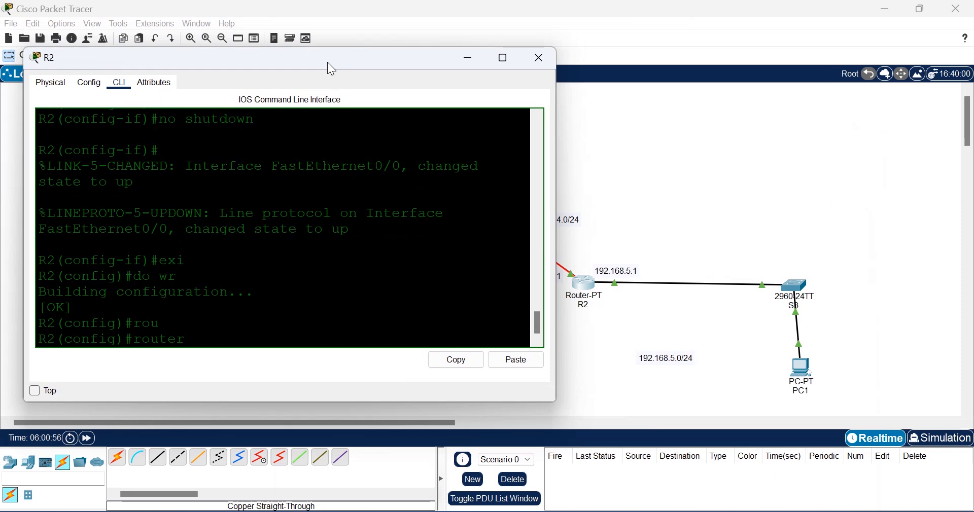
pyautogui.write('rip')
pyautogui.press('Return')
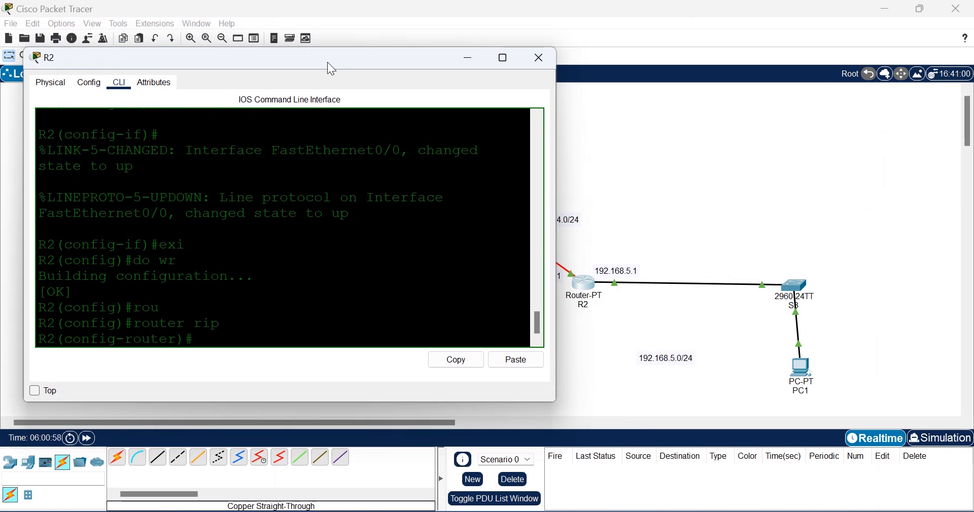
pyautogui.write('ne')
pyautogui.press('Tab')
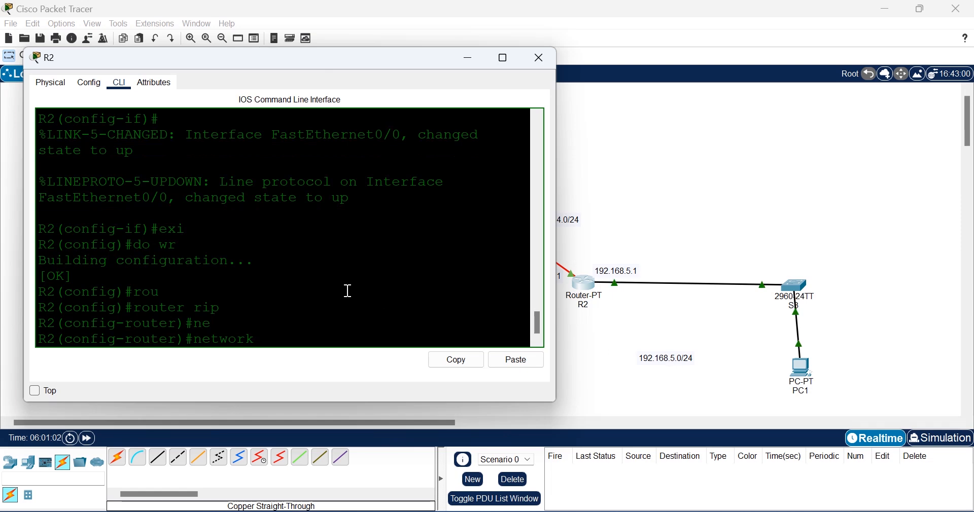
pyautogui.write('192.168.5.0')
pyautogui.press('Return')
# Step: Add network 192.168.4.0 to R2's RIP, exit, and save with do wr
pyautogui.write('nfig-router)#n')
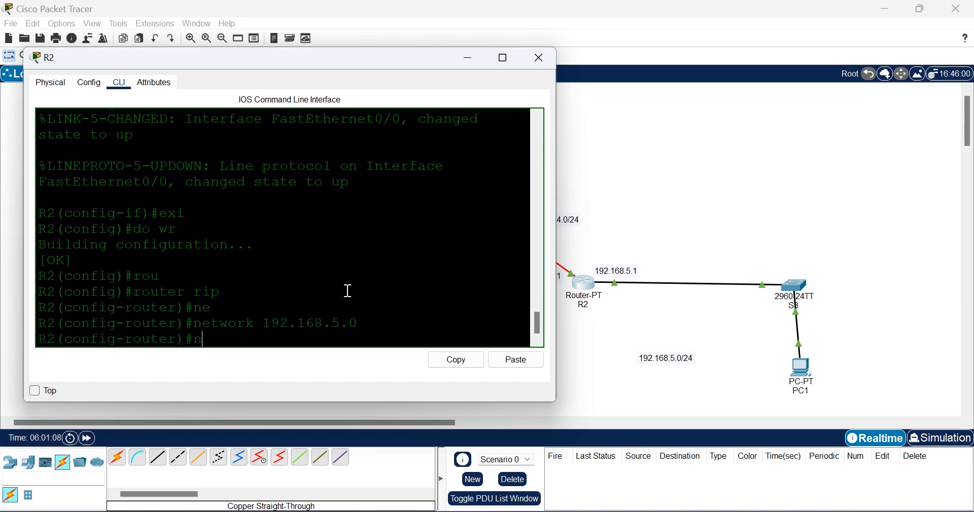
pyautogui.write('e')
pyautogui.press('Tab')
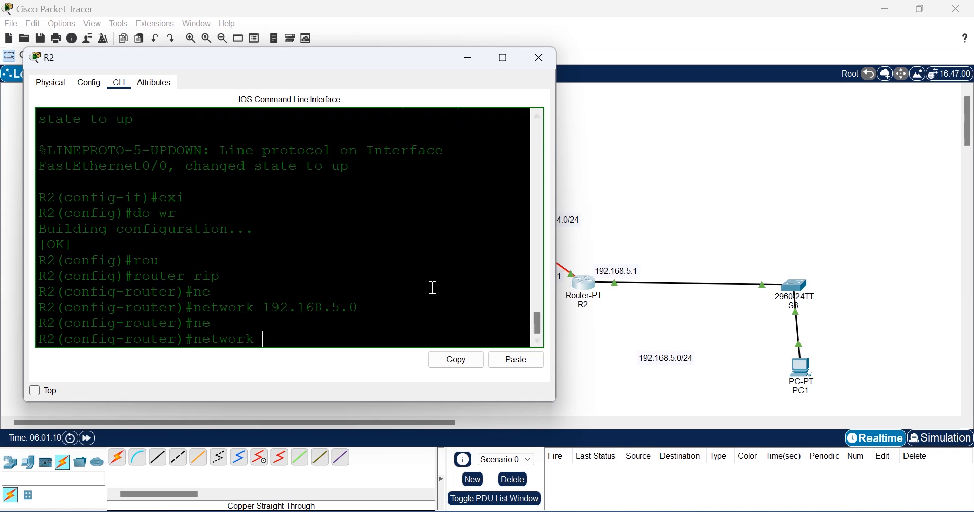
pyautogui.write('192.168.4.0')
pyautogui.press('Return')
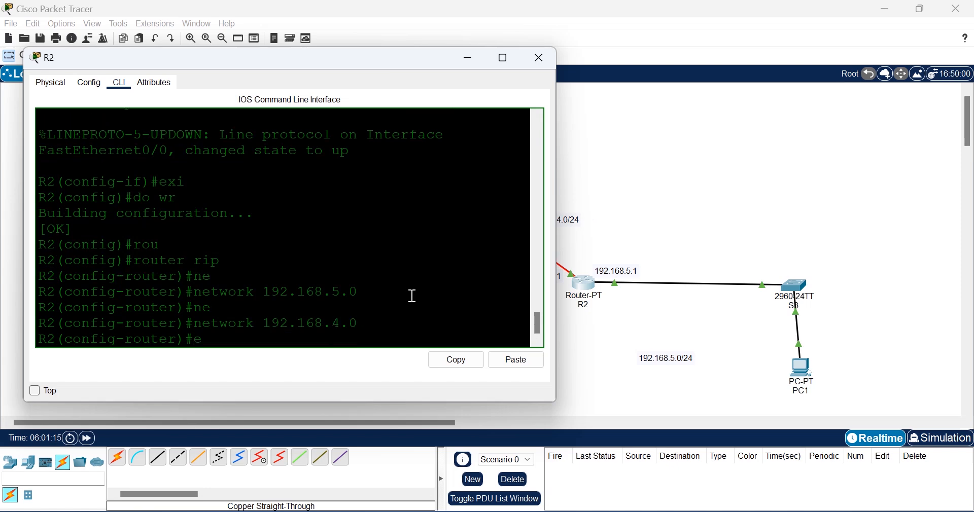
pyautogui.write('exit')
pyautogui.press('Return')
pyautogui.write('do w')
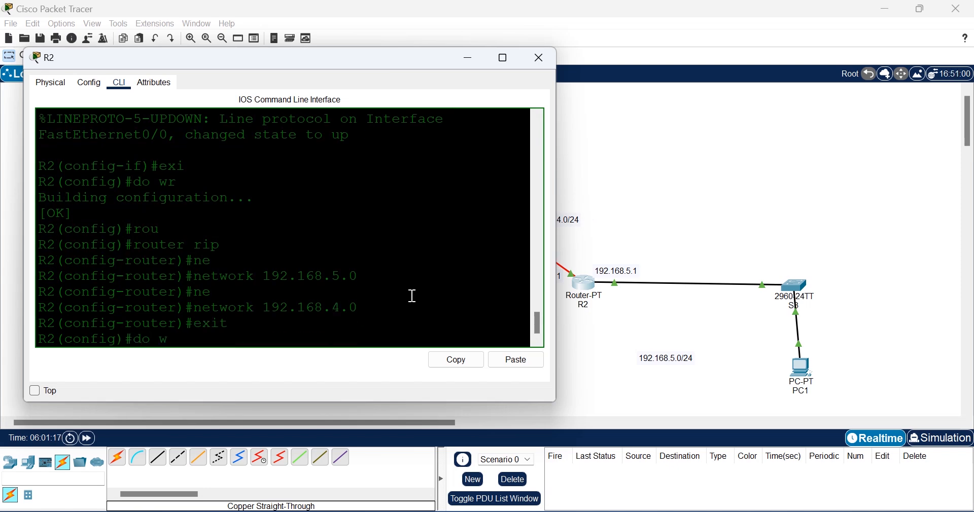
pyautogui.write('r')
pyautogui.press('Return')
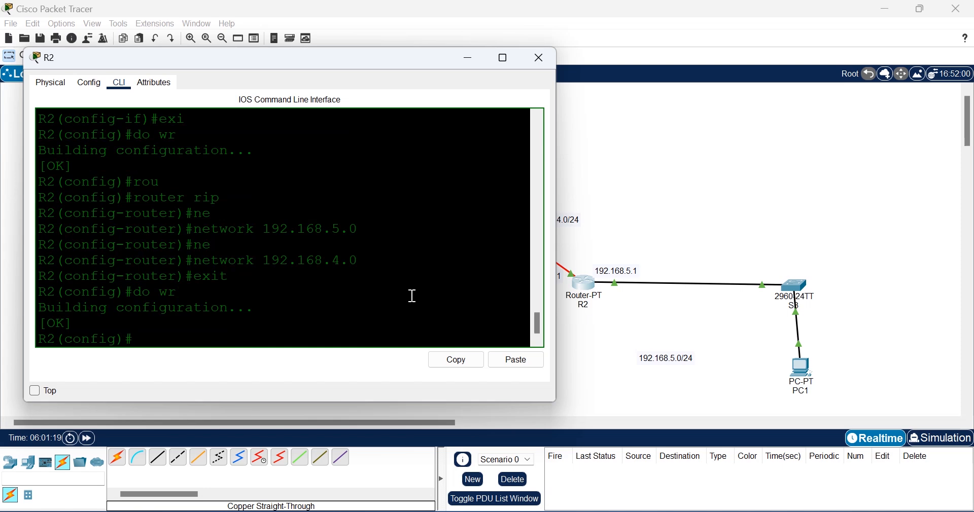
pyautogui.write('do show ip ro')
# Step: Display R2's routing table and highlight the connected 192.168.4.0/24 route and RIP-learned lines
pyautogui.press('Return')
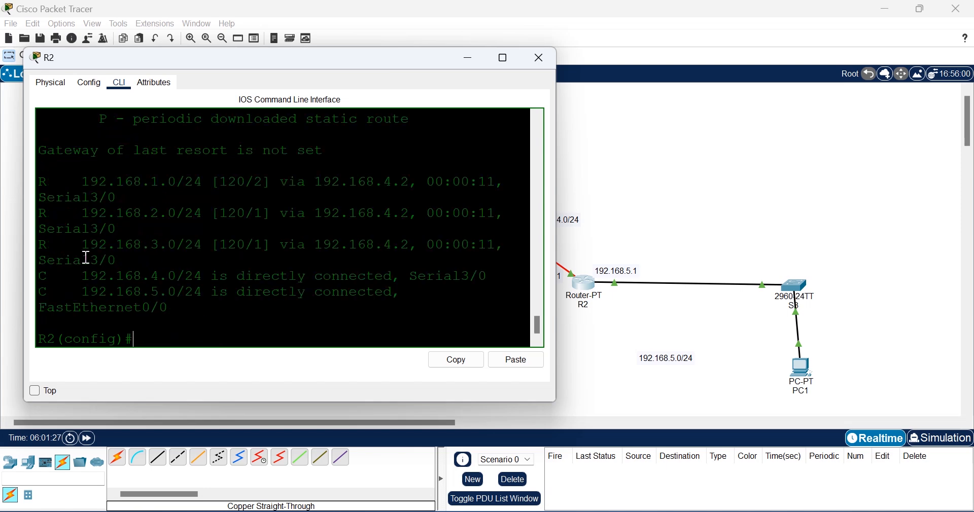
pyautogui.moveTo(48, 291); pyautogui.dragTo(40, 281)
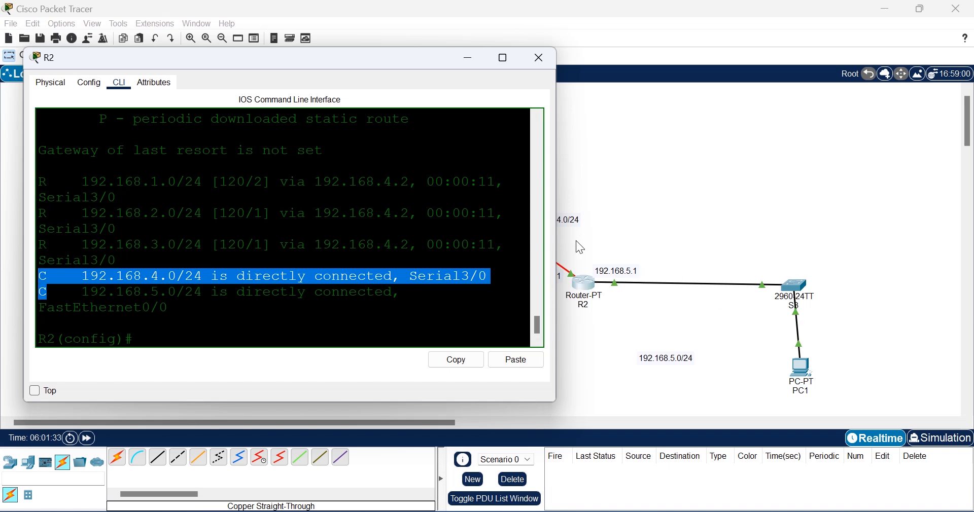
pyautogui.moveTo(368, 66); pyautogui.dragTo(297, 68)
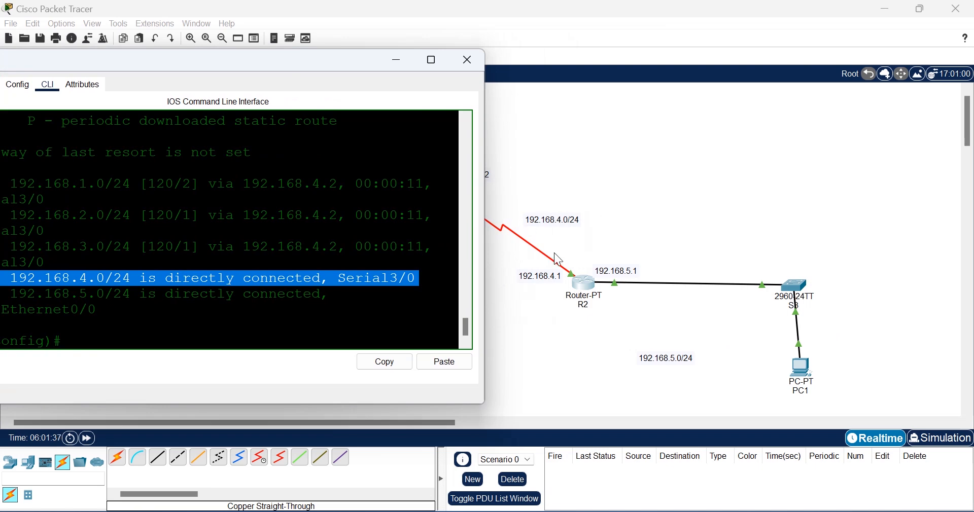
pyautogui.moveTo(243, 66); pyautogui.dragTo(358, 79)
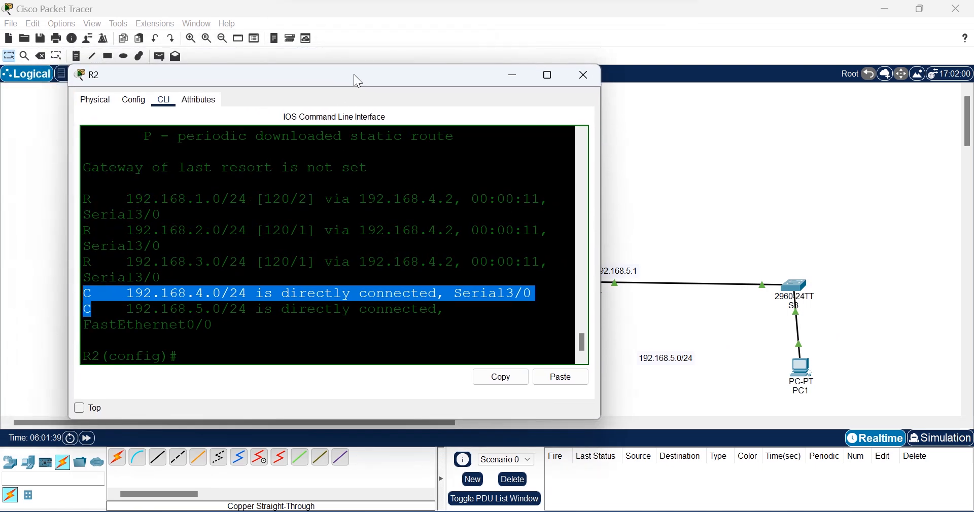
pyautogui.moveTo(100, 260); pyautogui.dragTo(85, 201)
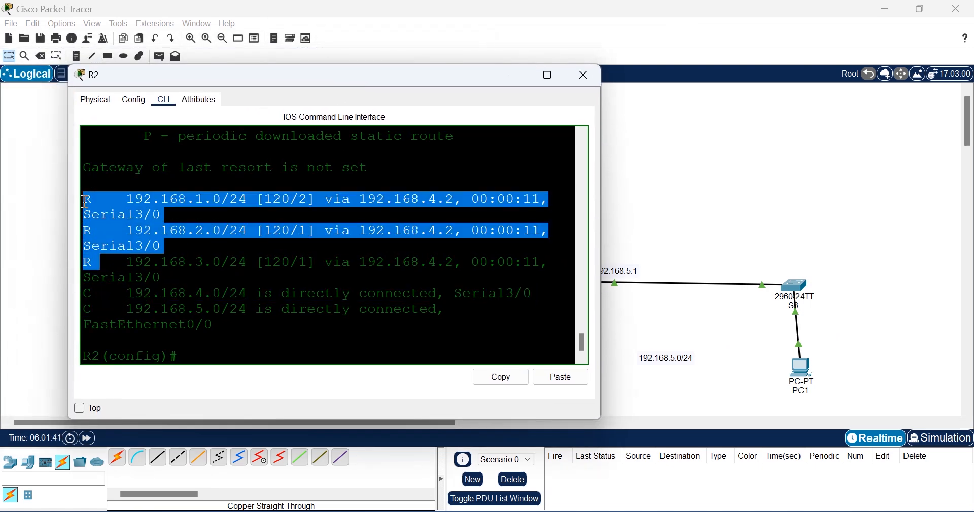
pyautogui.click(83, 199)
# Step: Highlight R2's RIP routes to 192.168.1.0, 192.168.2.0 and 192.168.3.0, then close the console
pyautogui.doubleClick(85, 199)
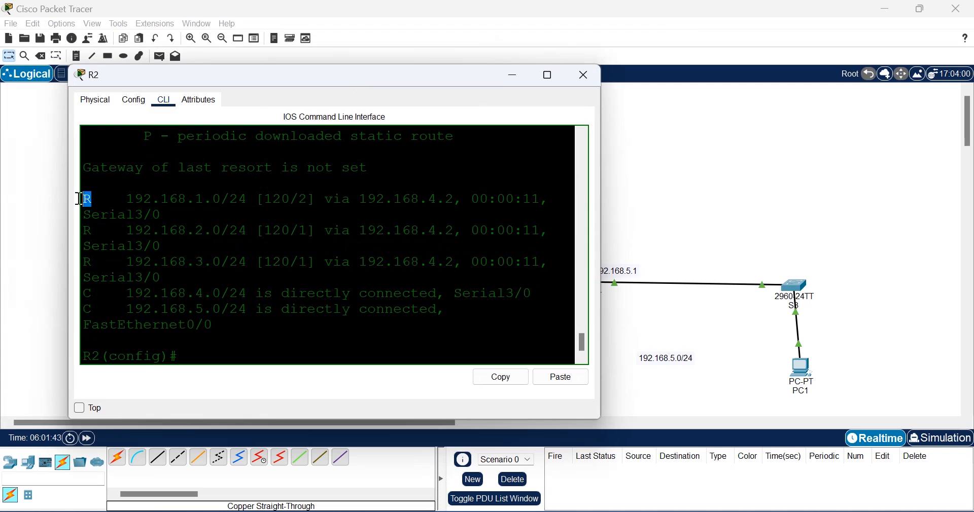
pyautogui.doubleClick(90, 232)
pyautogui.moveTo(245, 199); pyautogui.dragTo(118, 199)
pyautogui.moveTo(297, 83); pyautogui.dragTo(618, 134)
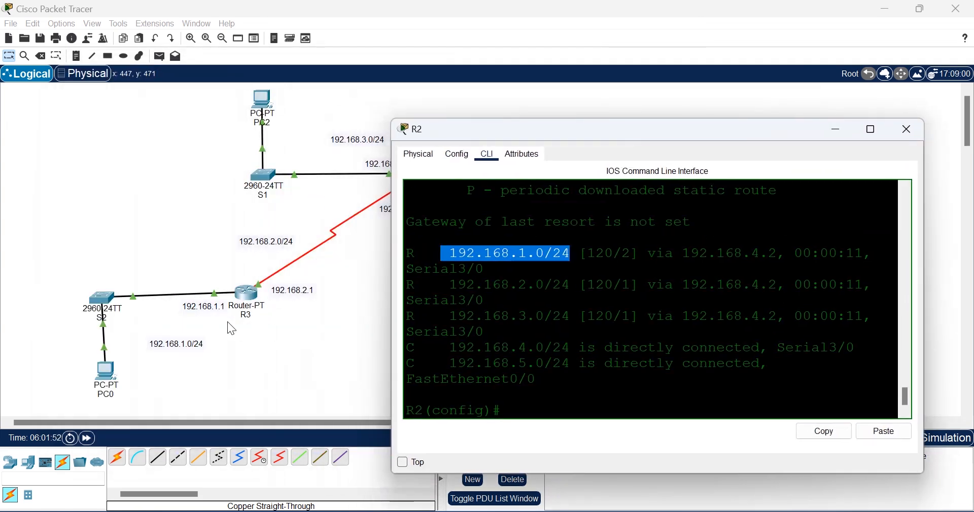
pyautogui.moveTo(553, 286); pyautogui.dragTo(454, 287)
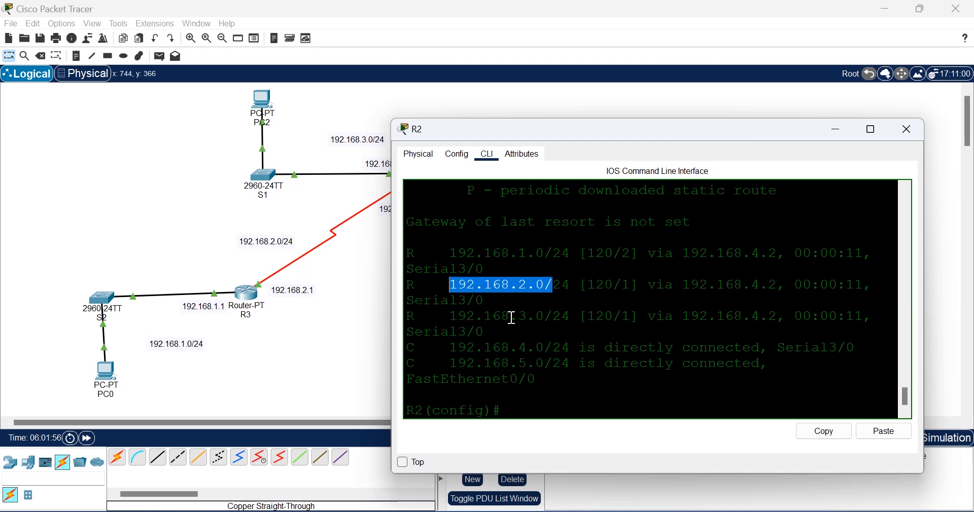
pyautogui.moveTo(553, 317); pyautogui.dragTo(432, 317)
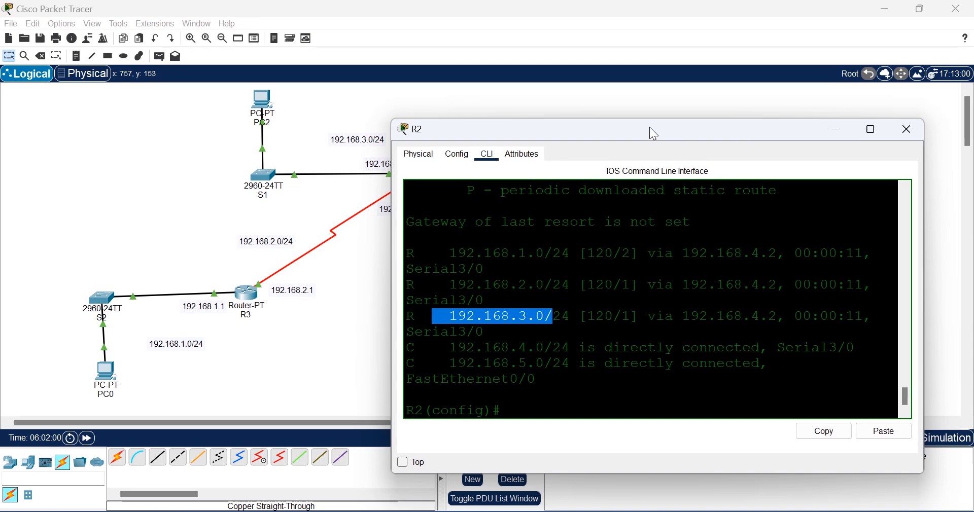
pyautogui.moveTo(651, 129); pyautogui.dragTo(543, 98)
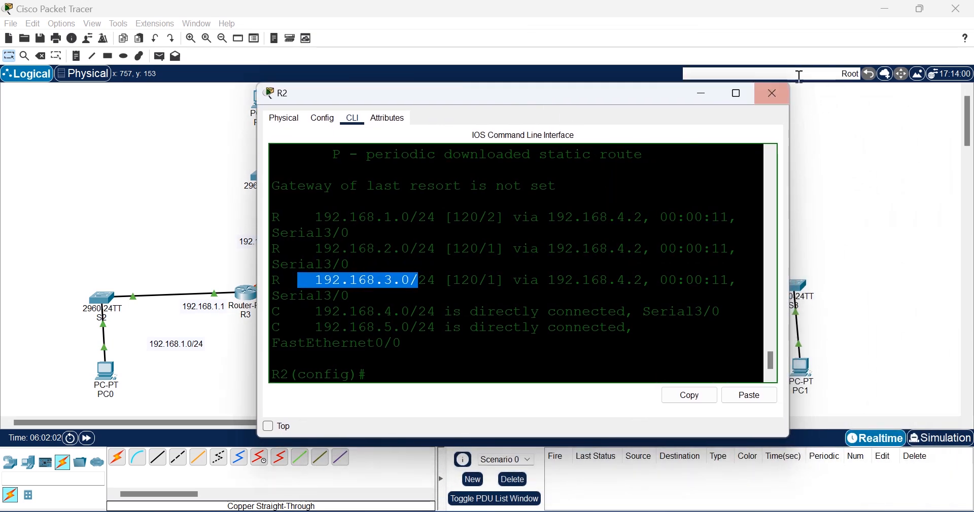
pyautogui.click(775, 100)
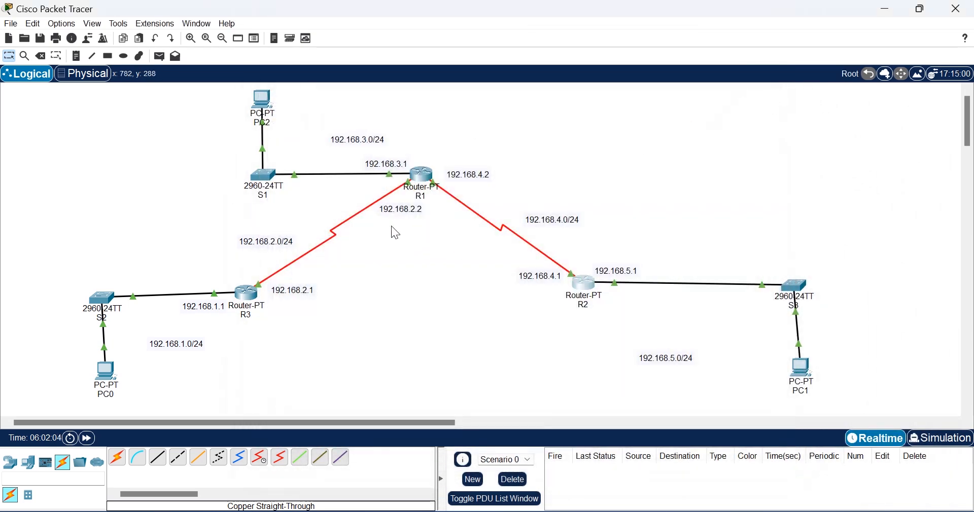
# Step: Re-run show ip route on R3, check the RIP route 192.168.5.0/24 via 192.168.2.2, then close
pyautogui.click(249, 298)
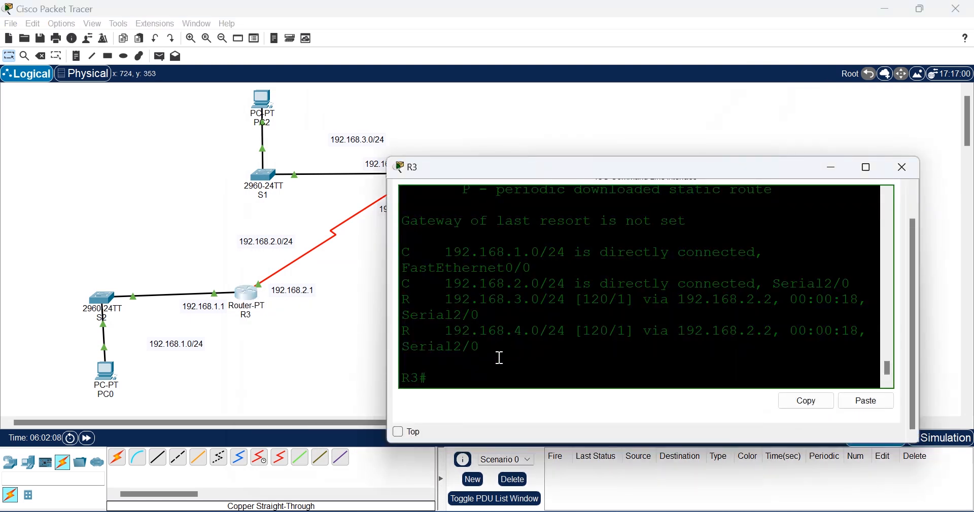
pyautogui.press('Up')
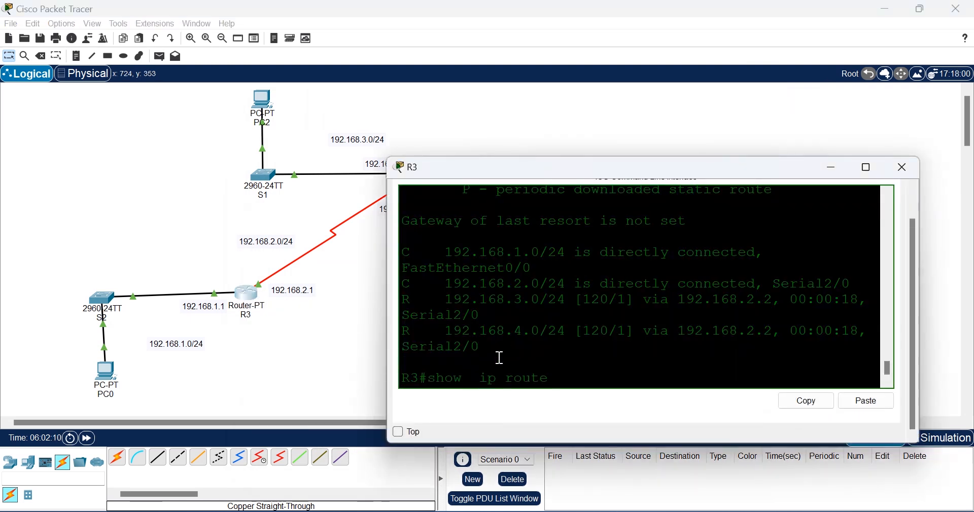
pyautogui.press('Return')
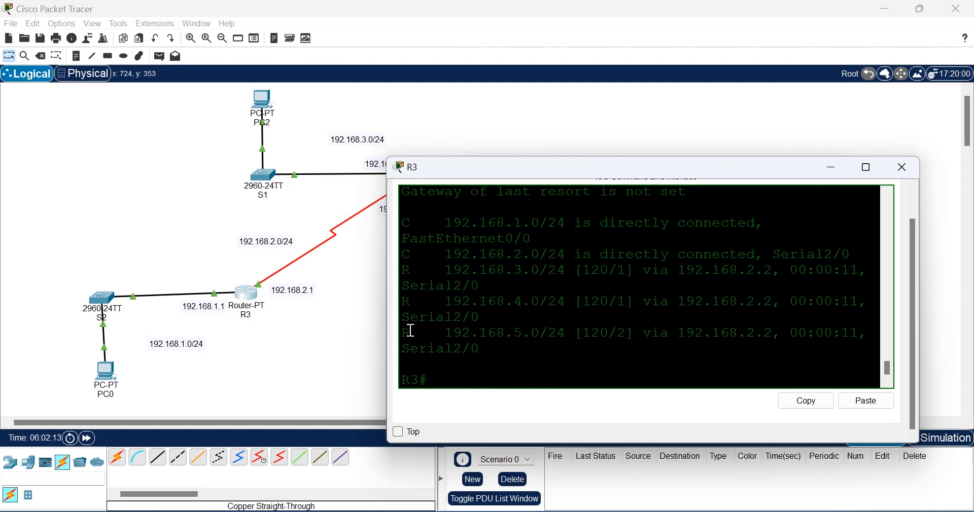
pyautogui.moveTo(557, 333); pyautogui.dragTo(454, 339)
pyautogui.scroll(5, 532, 315)
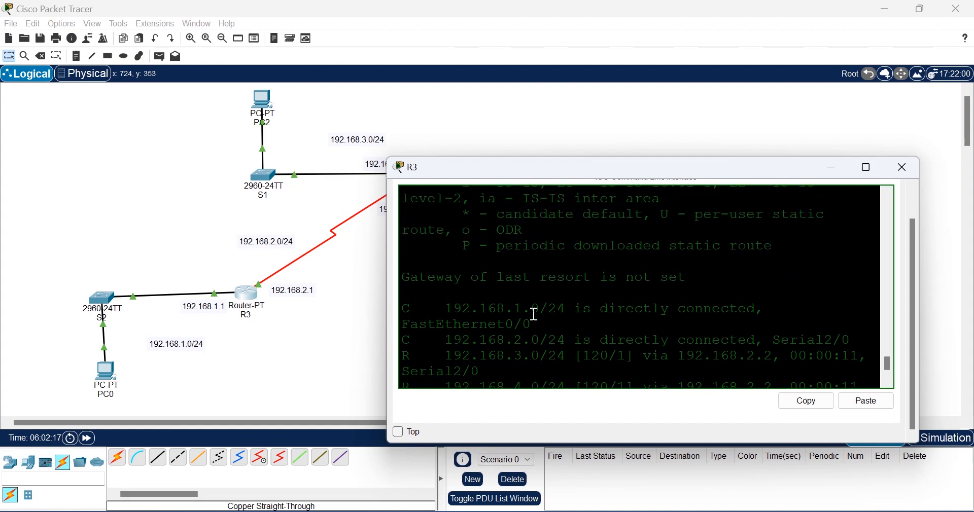
pyautogui.scroll(3, 535, 315)
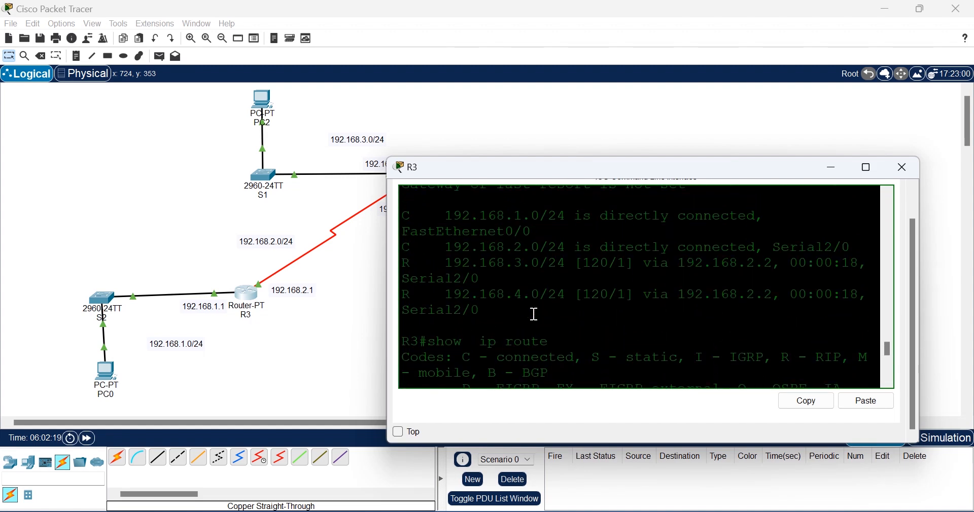
pyautogui.moveTo(414, 292); pyautogui.dragTo(394, 265)
pyautogui.scroll(-8, 552, 274)
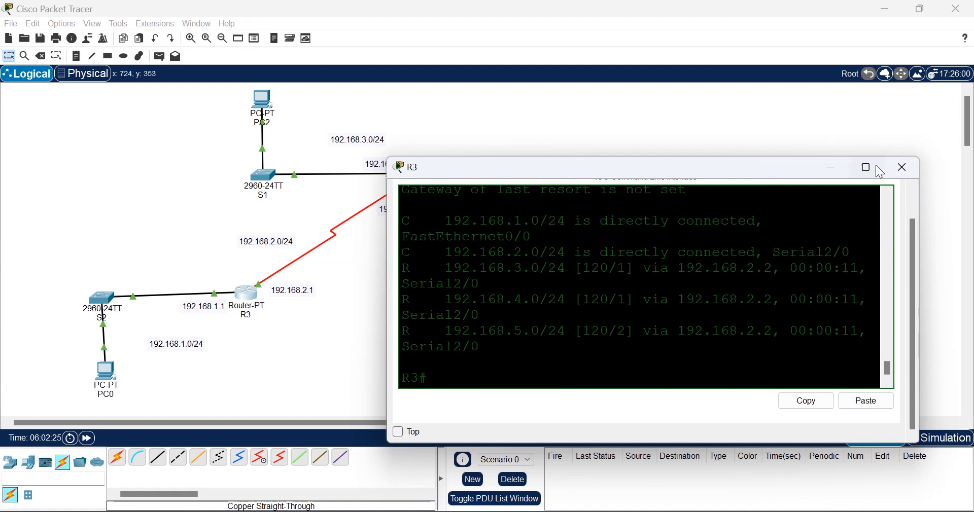
pyautogui.click(953, 222)
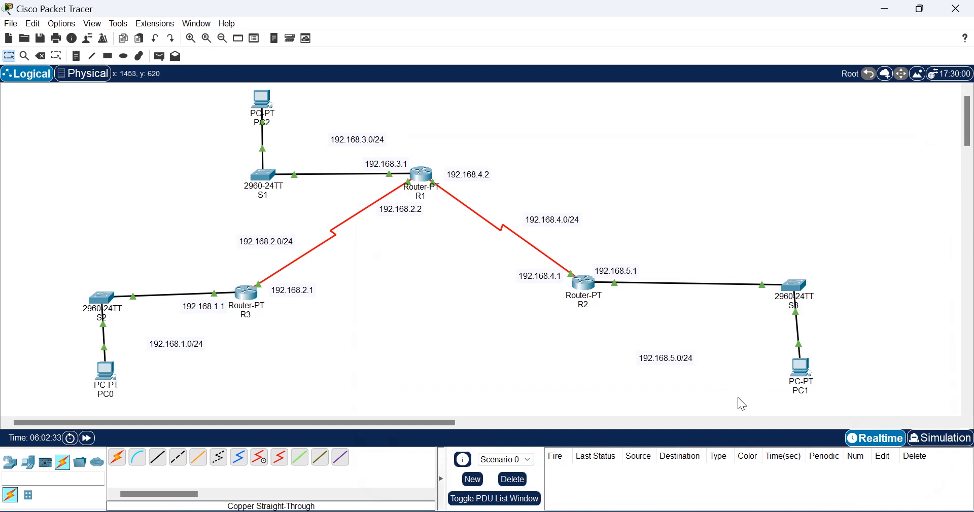
# Step: Repeat PC1's ping to 192.168.1.10, getting all four replies, then close PC1's window
pyautogui.click(802, 369)
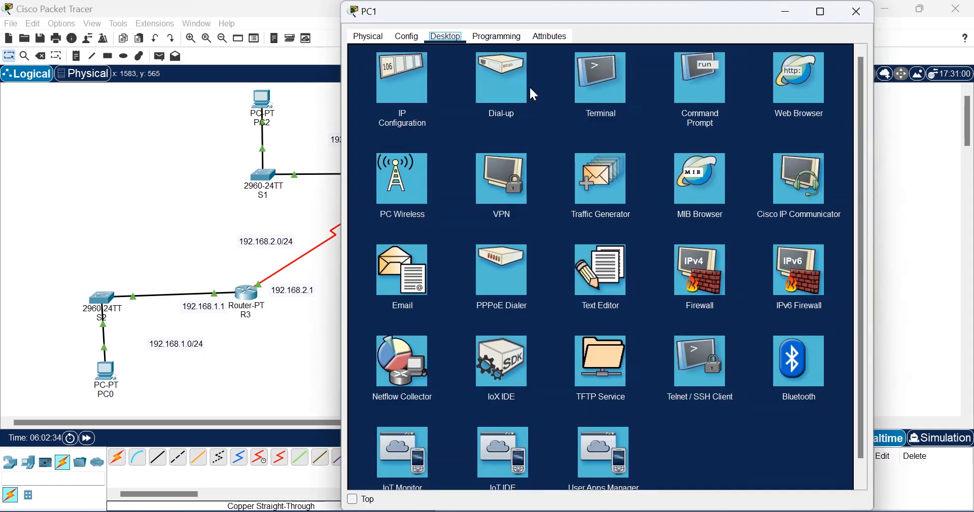
pyautogui.click(598, 86)
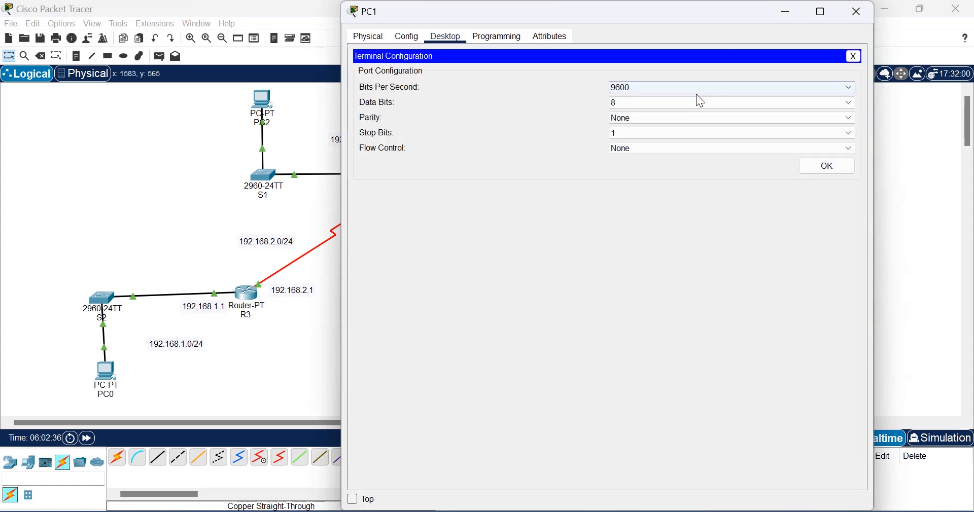
pyautogui.click(857, 57)
pyautogui.click(640, 78)
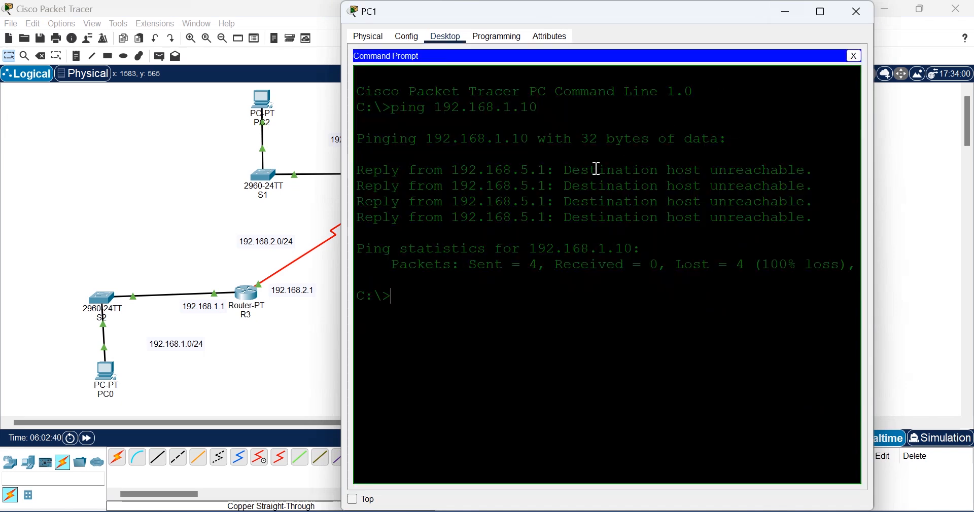
pyautogui.press('Up')
pyautogui.press('Return')
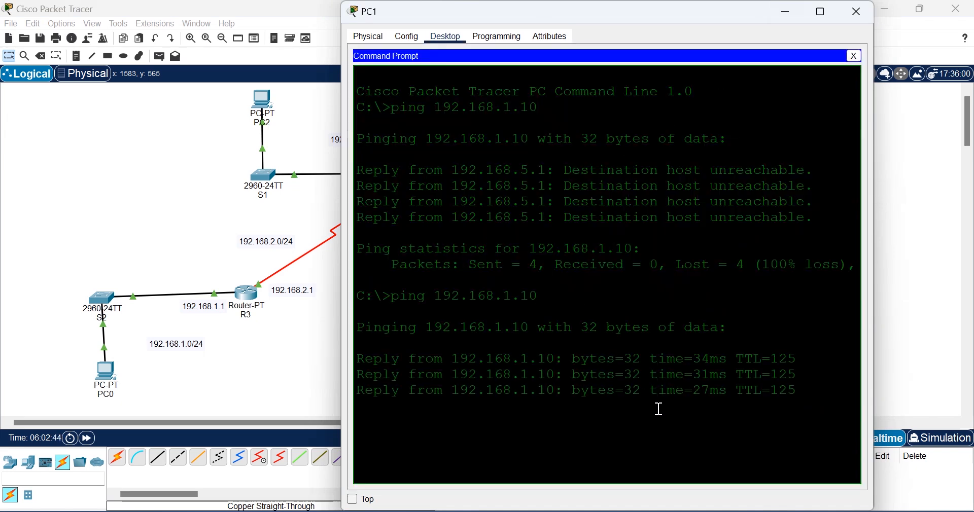
pyautogui.click(858, 19)
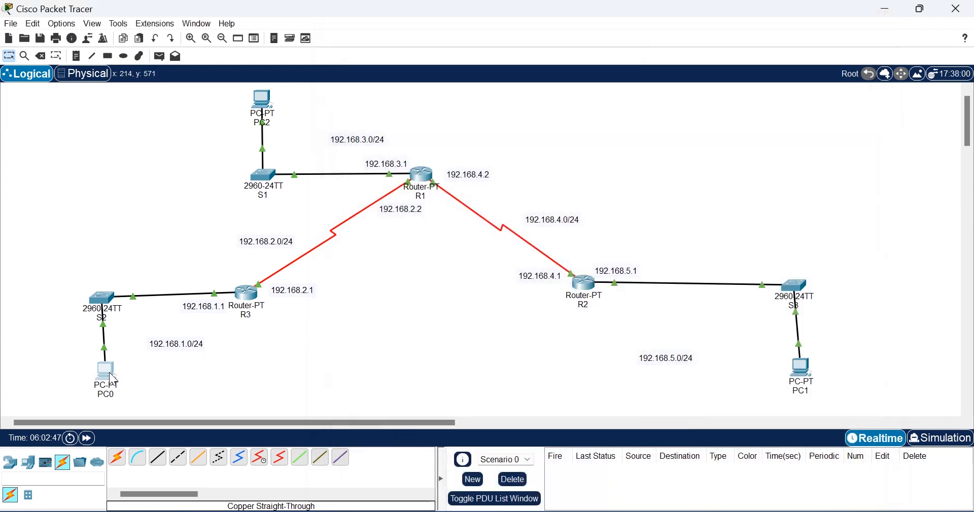
# Step: Ping 192.168.5.1 from PC0's Command Prompt, confirm replies, then close PC0's window
pyautogui.click(112, 379)
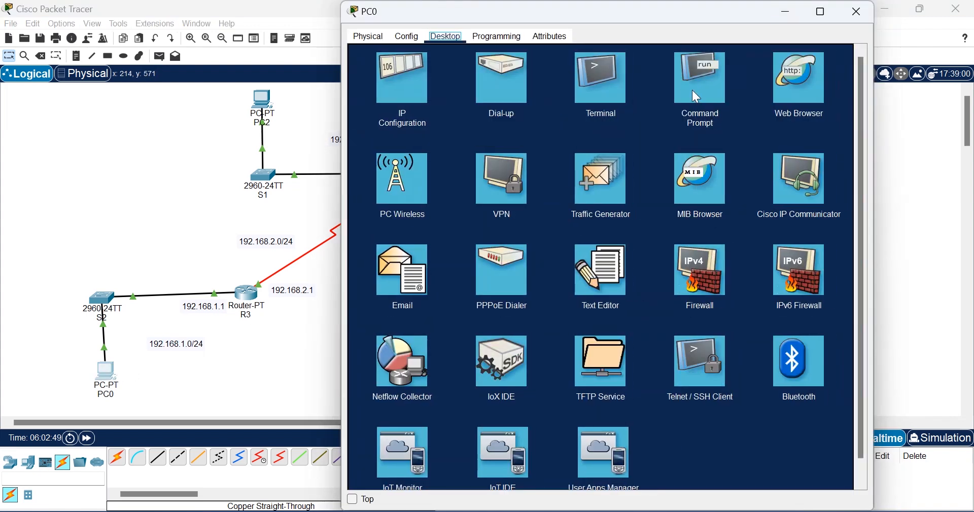
pyautogui.click(693, 90)
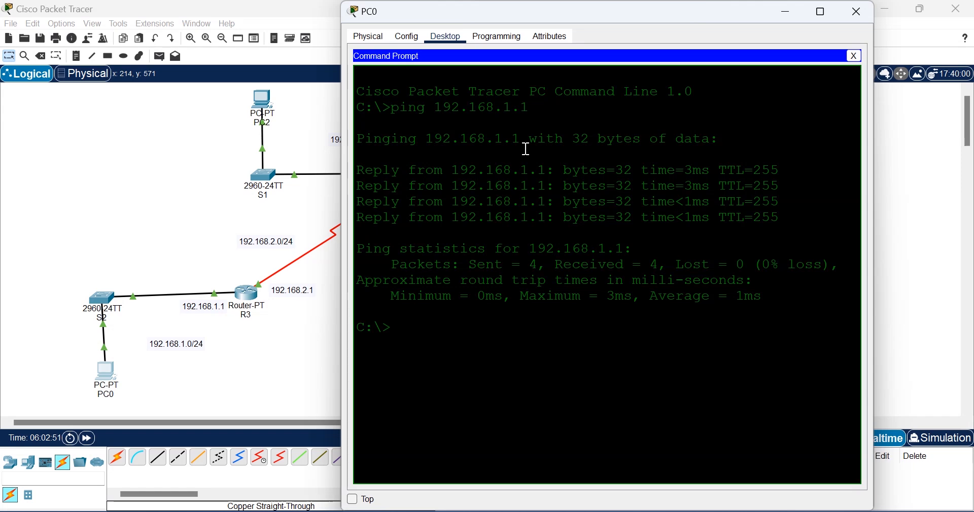
pyautogui.write('ping 192.168.')
pyautogui.write('5.')
pyautogui.moveTo(616, 16); pyautogui.dragTo(503, 41)
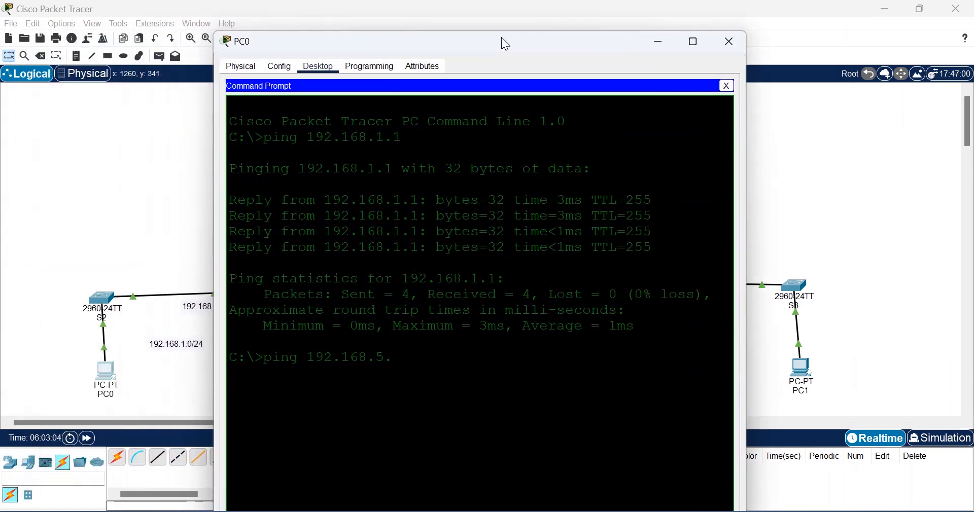
pyautogui.write('1')
pyautogui.press('Return')
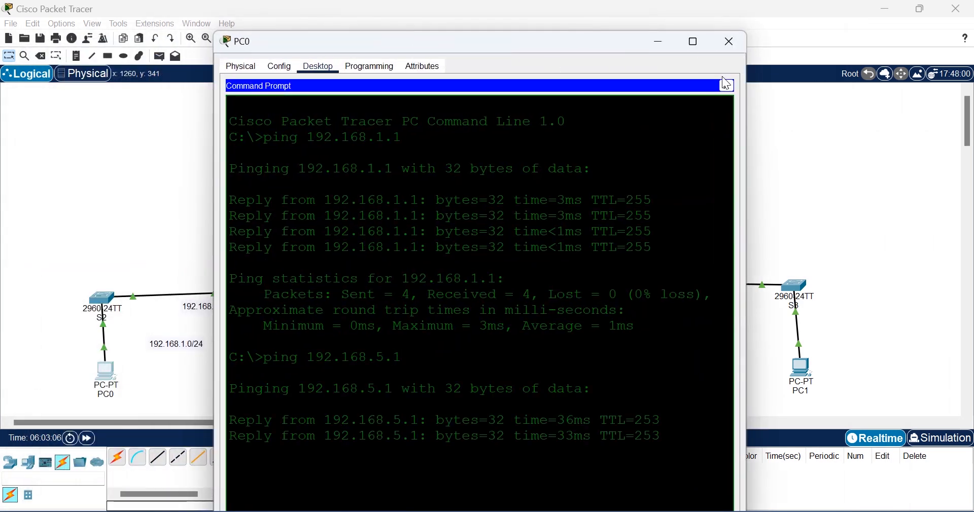
pyautogui.click(734, 44)
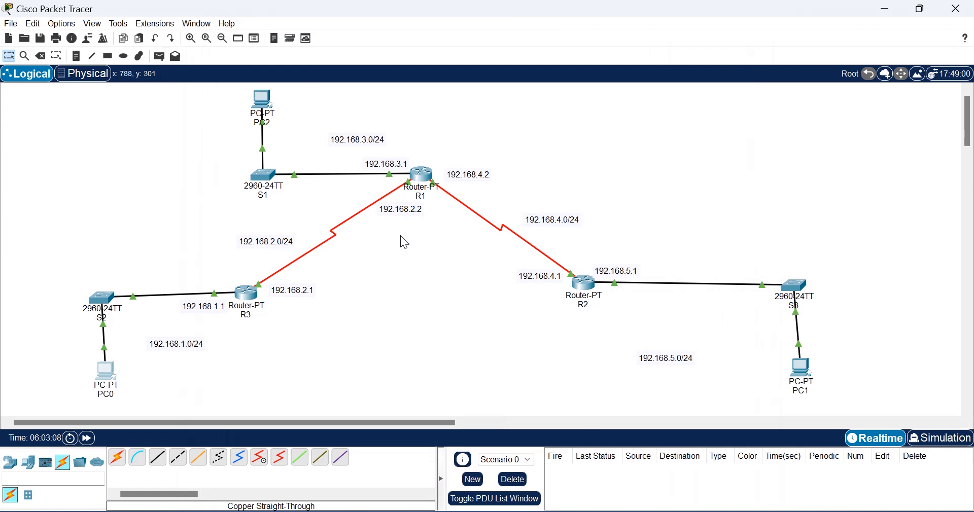